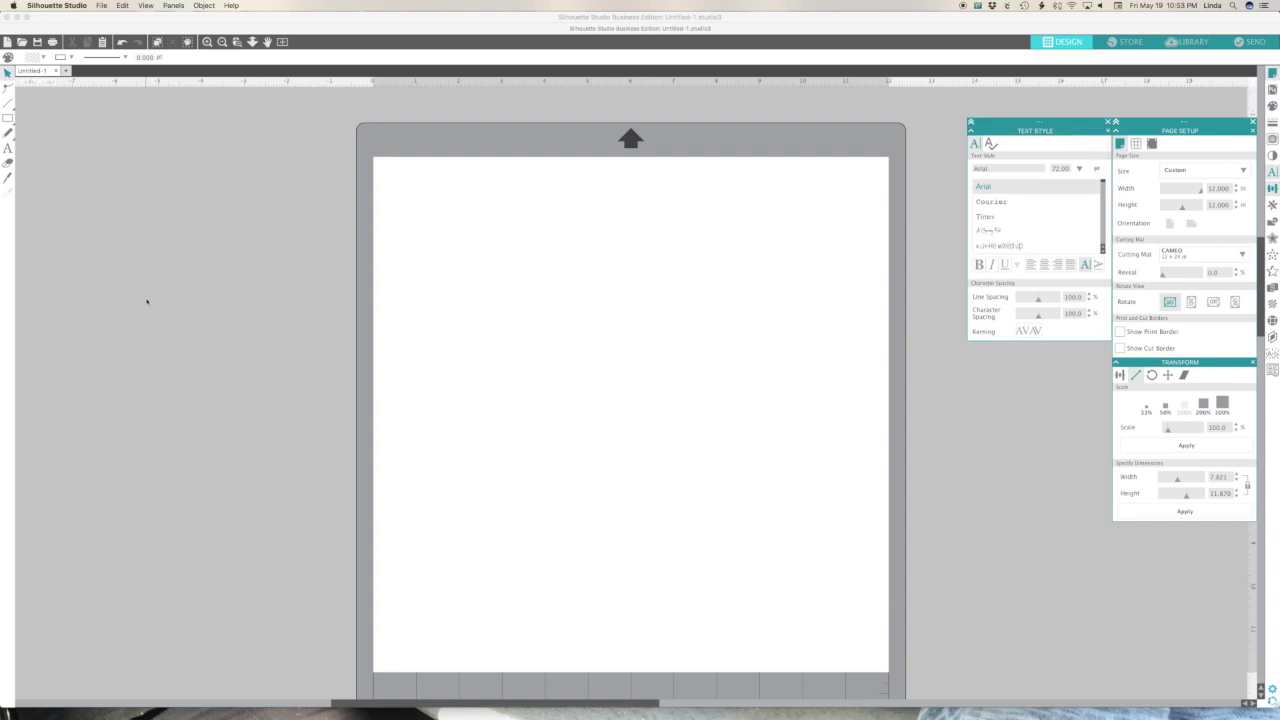
# Step: Add the capital letter L as text on the page and select it as an object
pyautogui.click(8, 148)
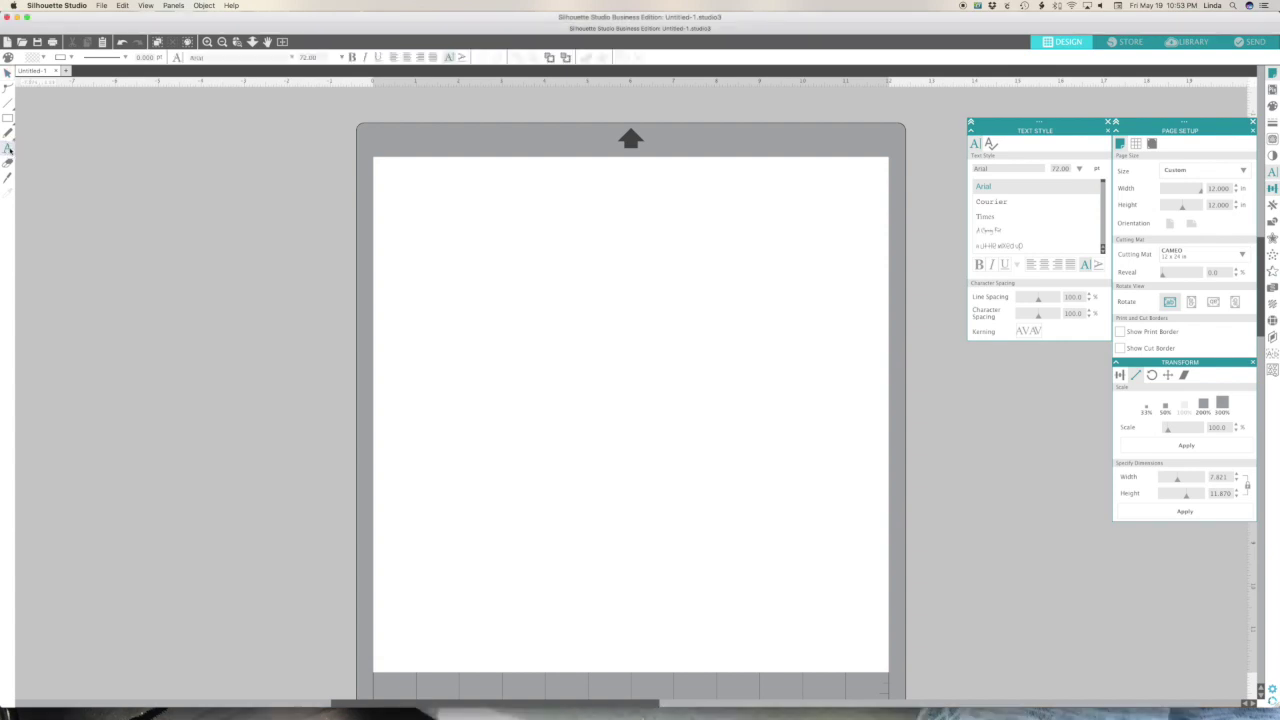
pyautogui.click(441, 447)
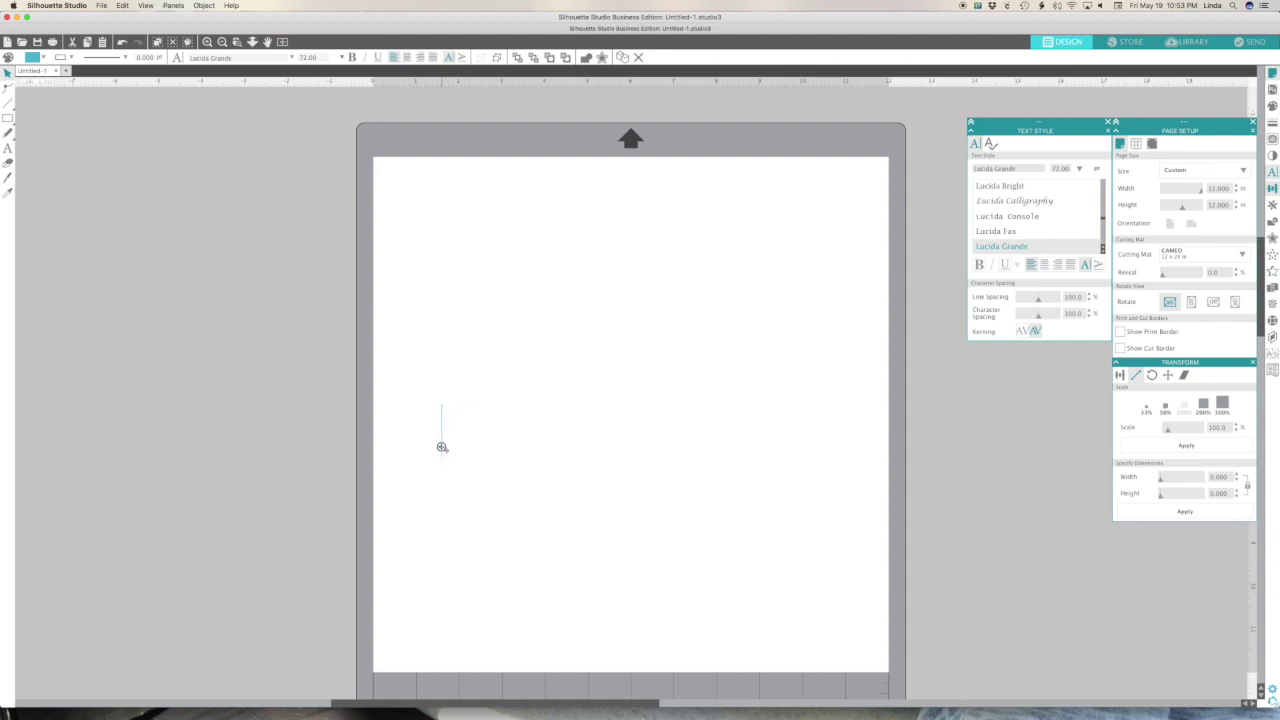
pyautogui.write('L')
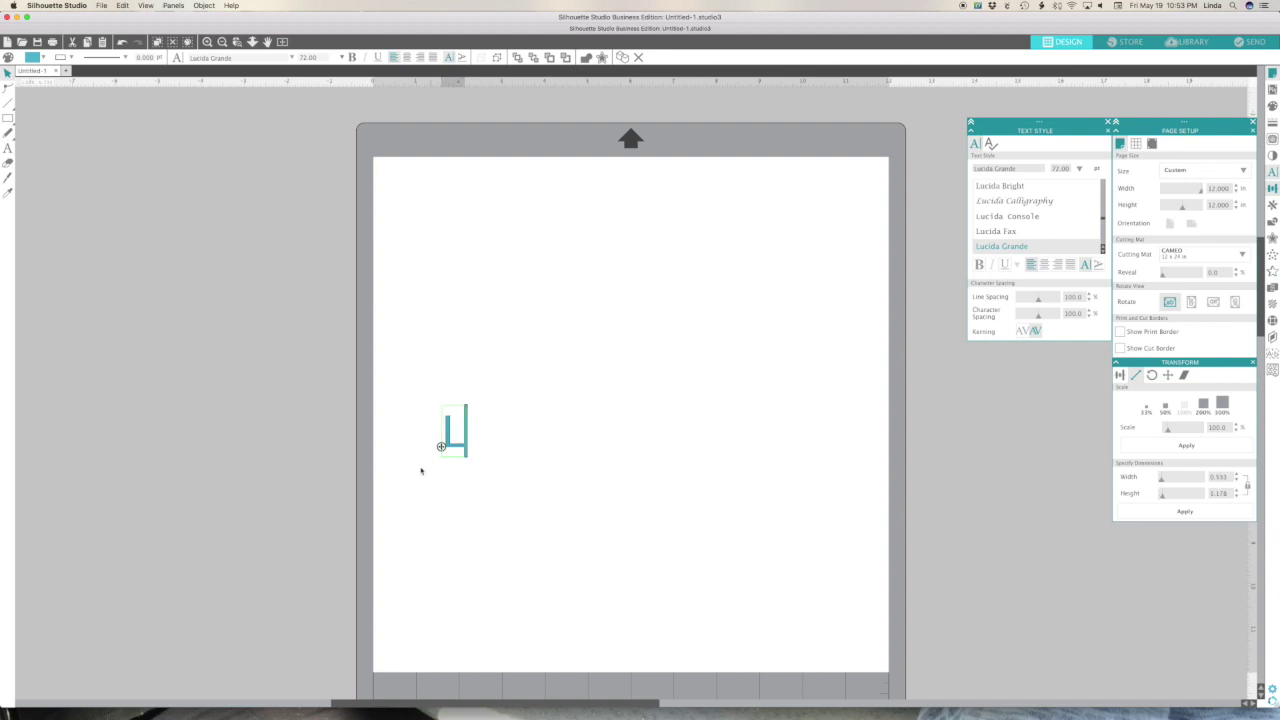
pyautogui.click(474, 488)
pyautogui.click(452, 433)
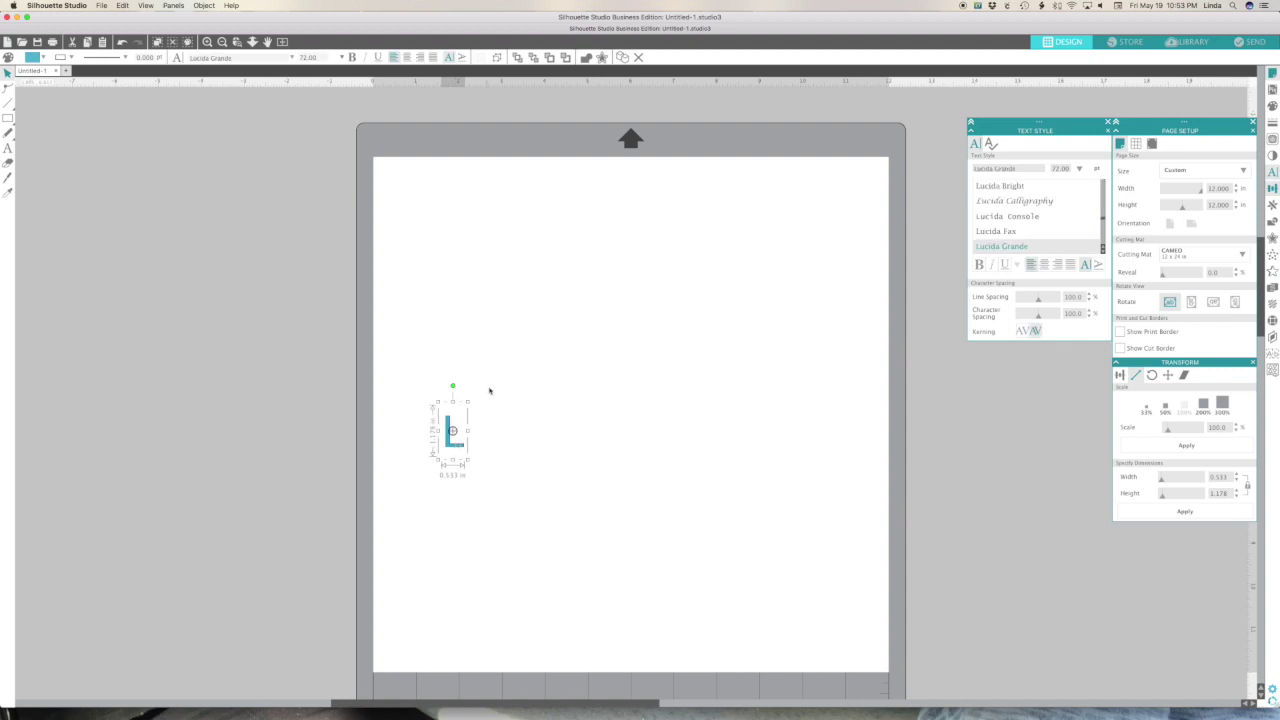
# Step: Enlarge the letter L proportionally to about 7.8 by 16.8 in and position it centrally so it nearly fills the page
pyautogui.moveTo(467, 401); pyautogui.dragTo(845, 245)
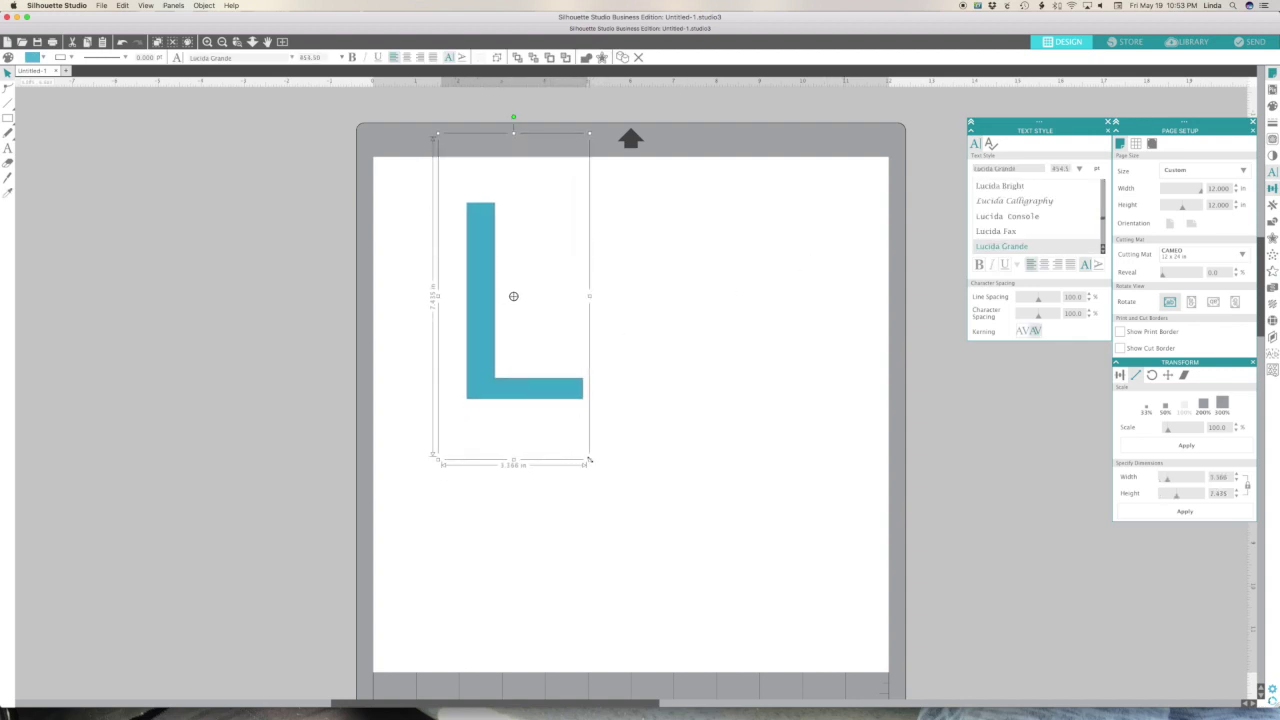
pyautogui.moveTo(590, 462); pyautogui.dragTo(775, 680)
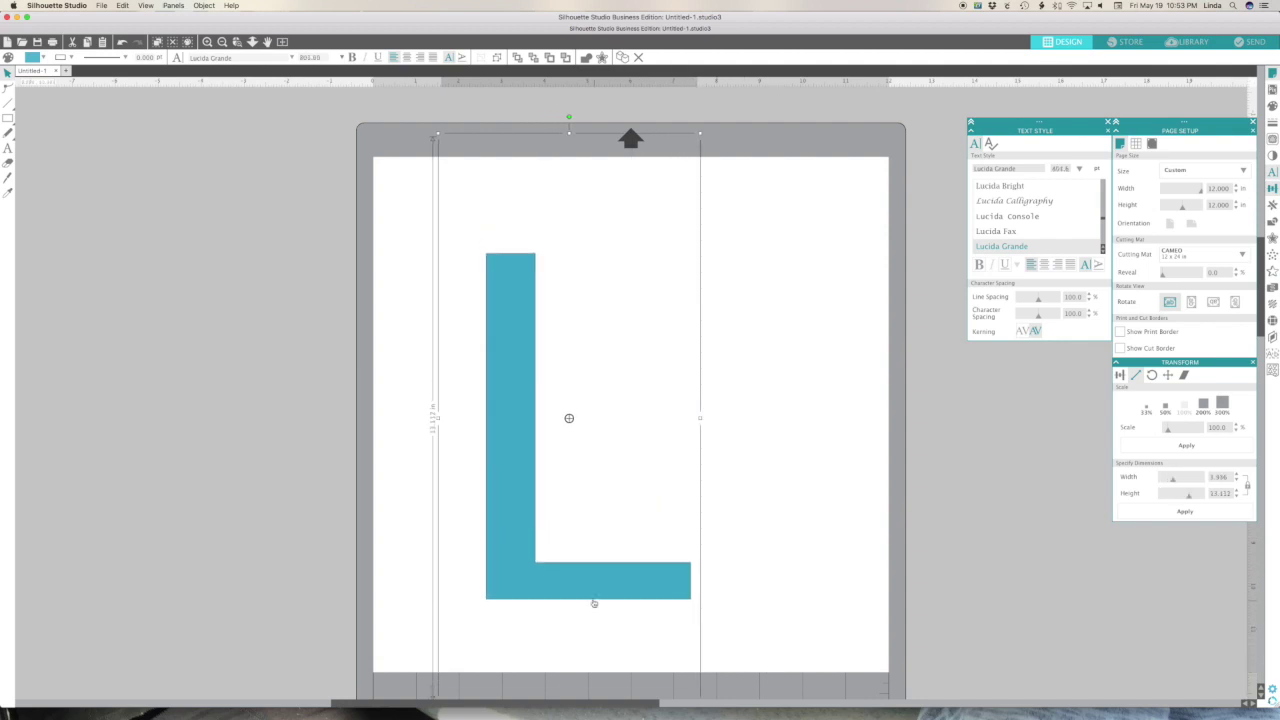
pyautogui.moveTo(559, 593); pyautogui.dragTo(659, 645)
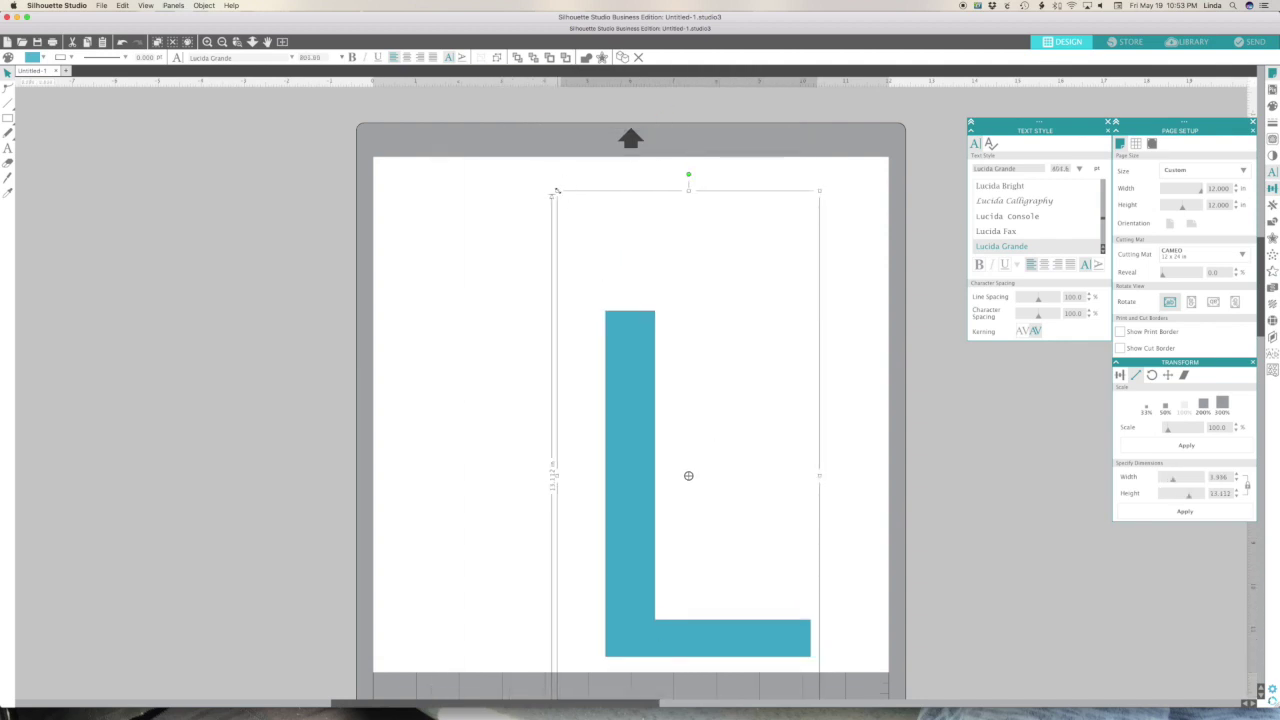
pyautogui.moveTo(555, 194); pyautogui.dragTo(343, 95)
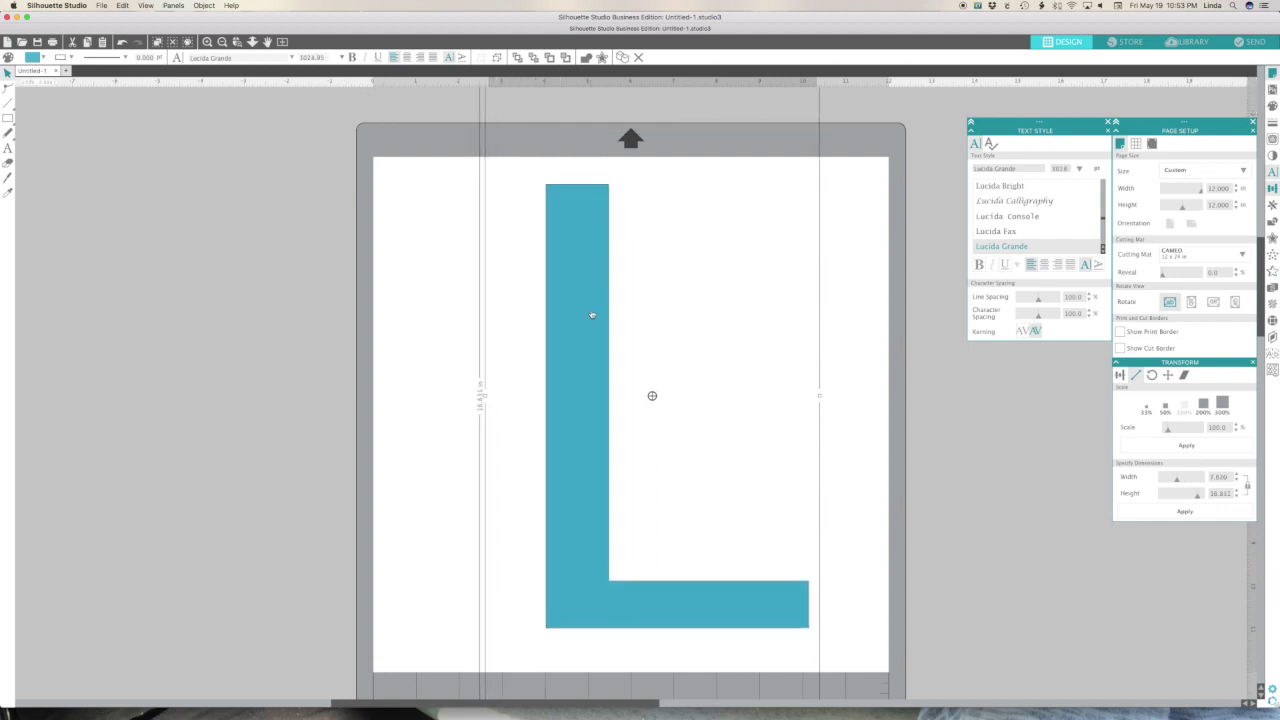
pyautogui.moveTo(591, 314); pyautogui.dragTo(548, 316)
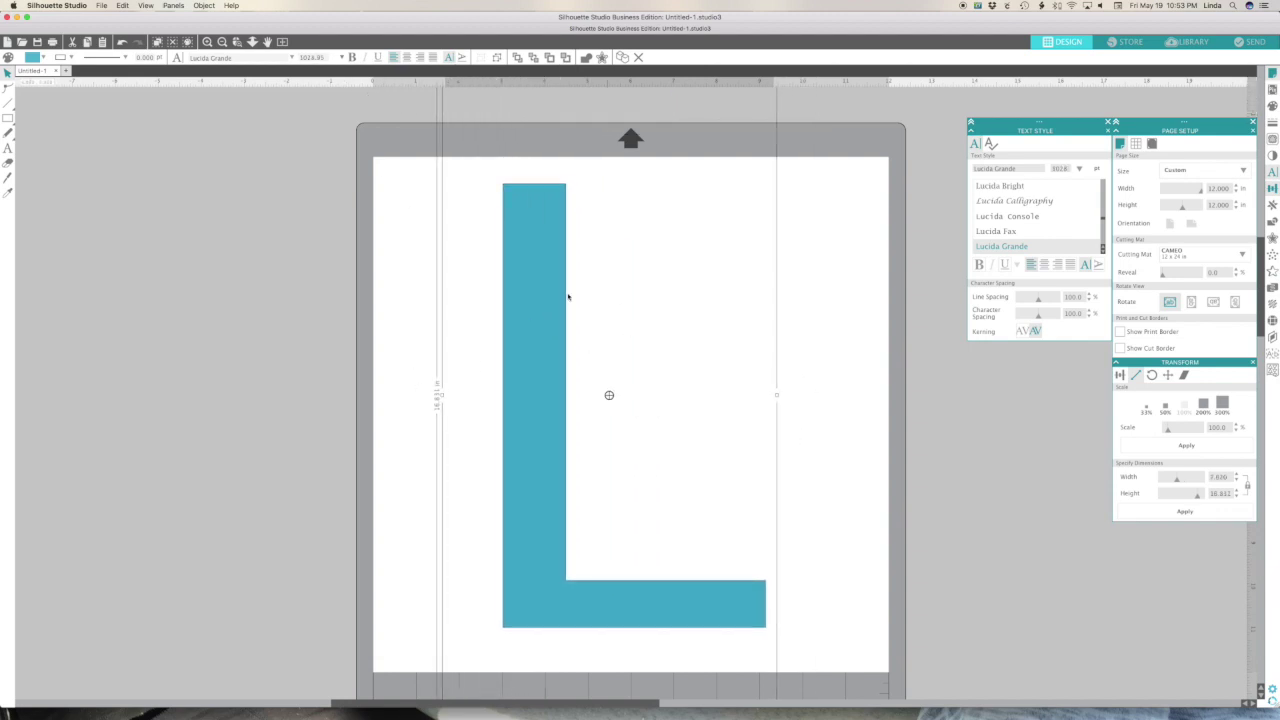
# Step: Change the letter L to the flourished script font among the fonts starting with C, and shift the letter towards the page
pyautogui.click(1015, 169)
pyautogui.write('c')
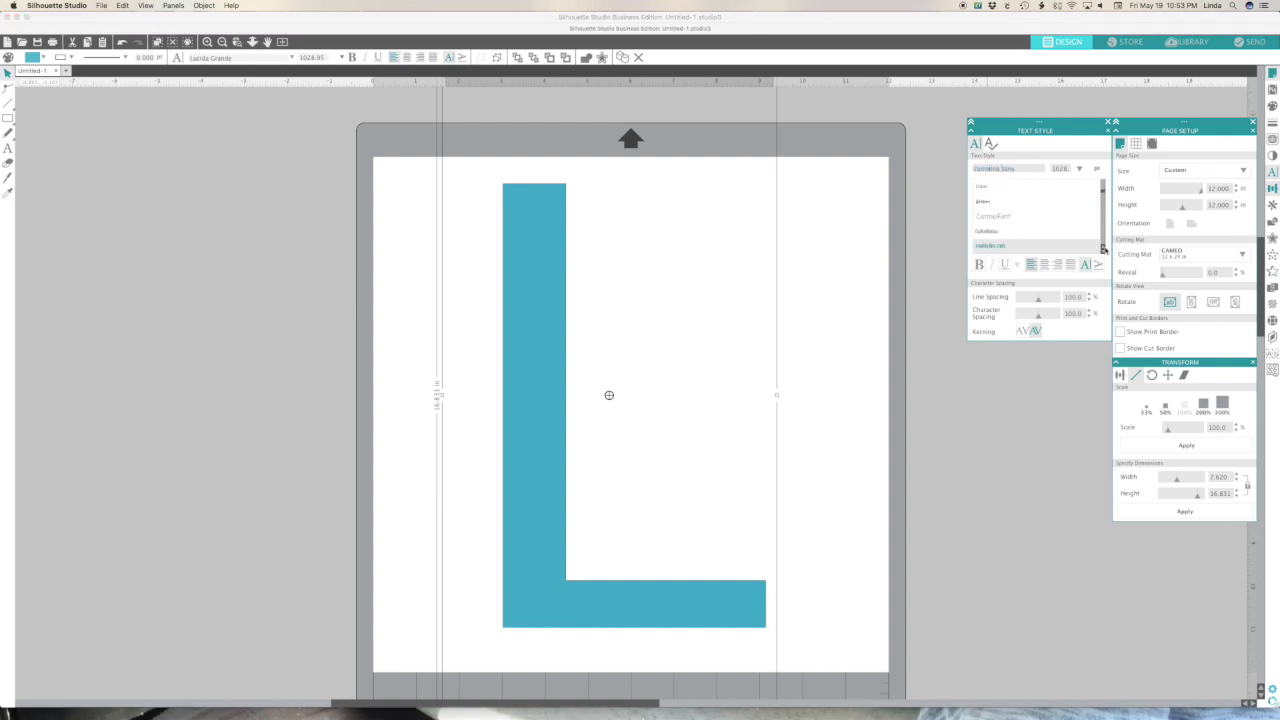
pyautogui.click(1104, 250)
pyautogui.click(1065, 245)
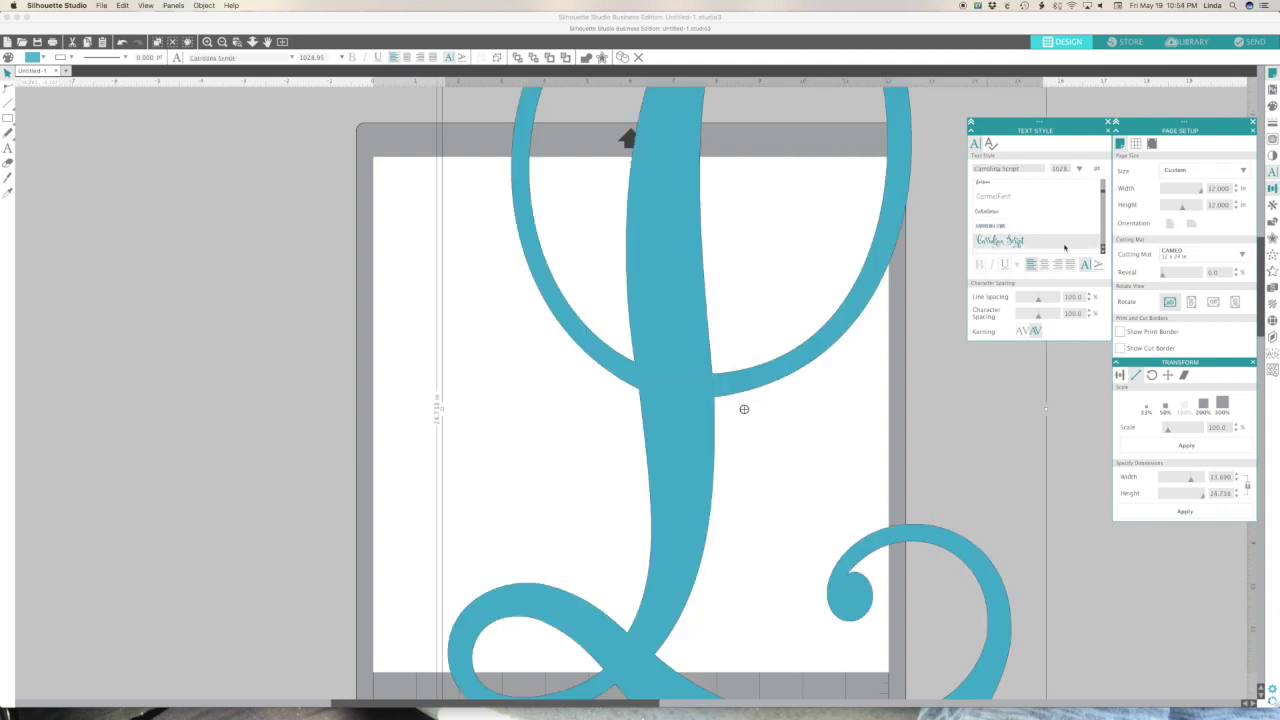
pyautogui.moveTo(671, 375); pyautogui.dragTo(609, 384)
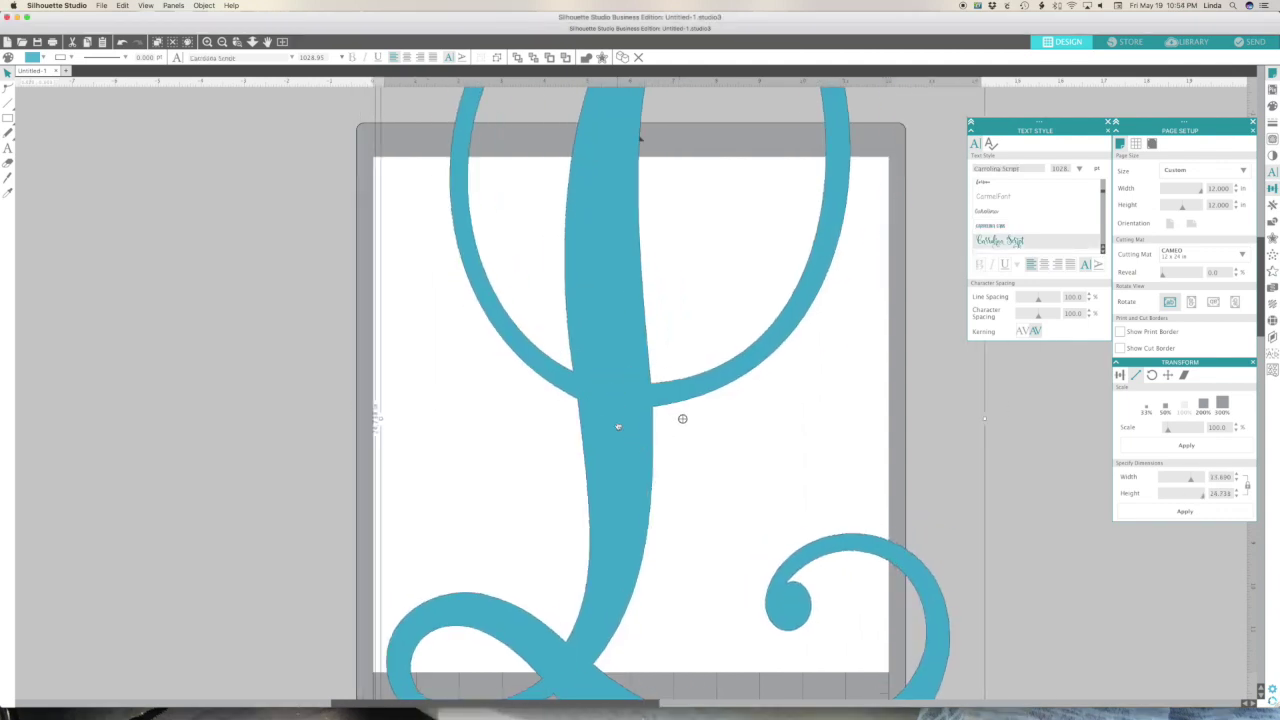
# Step: Make the script letter L a compound path
pyautogui.press('super+minus')
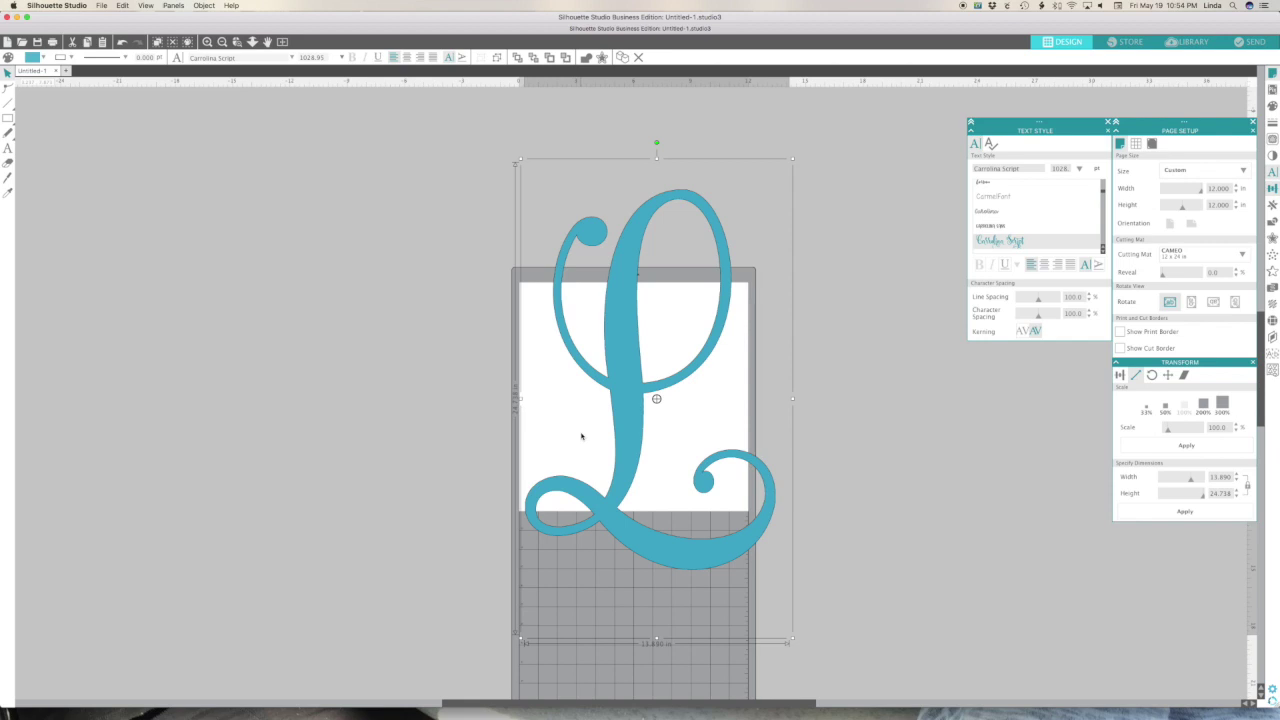
pyautogui.rightClick(625, 400)
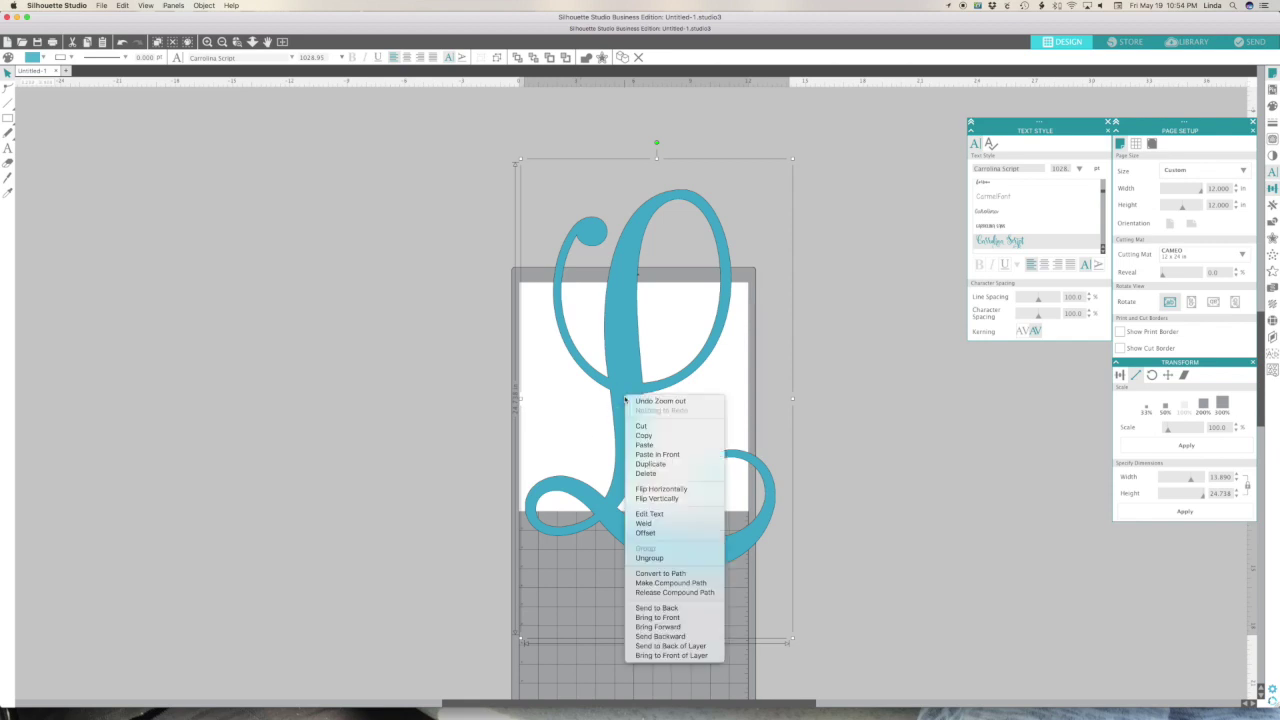
pyautogui.click(515, 358)
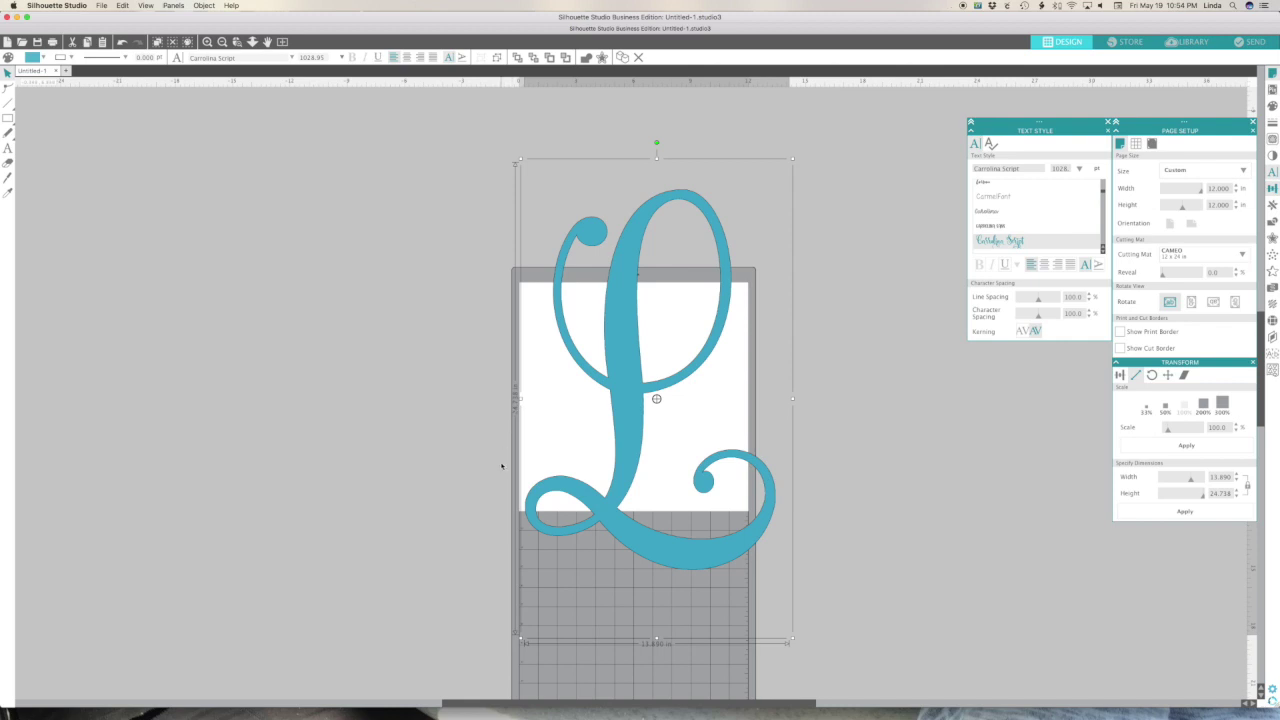
pyautogui.rightClick(621, 423)
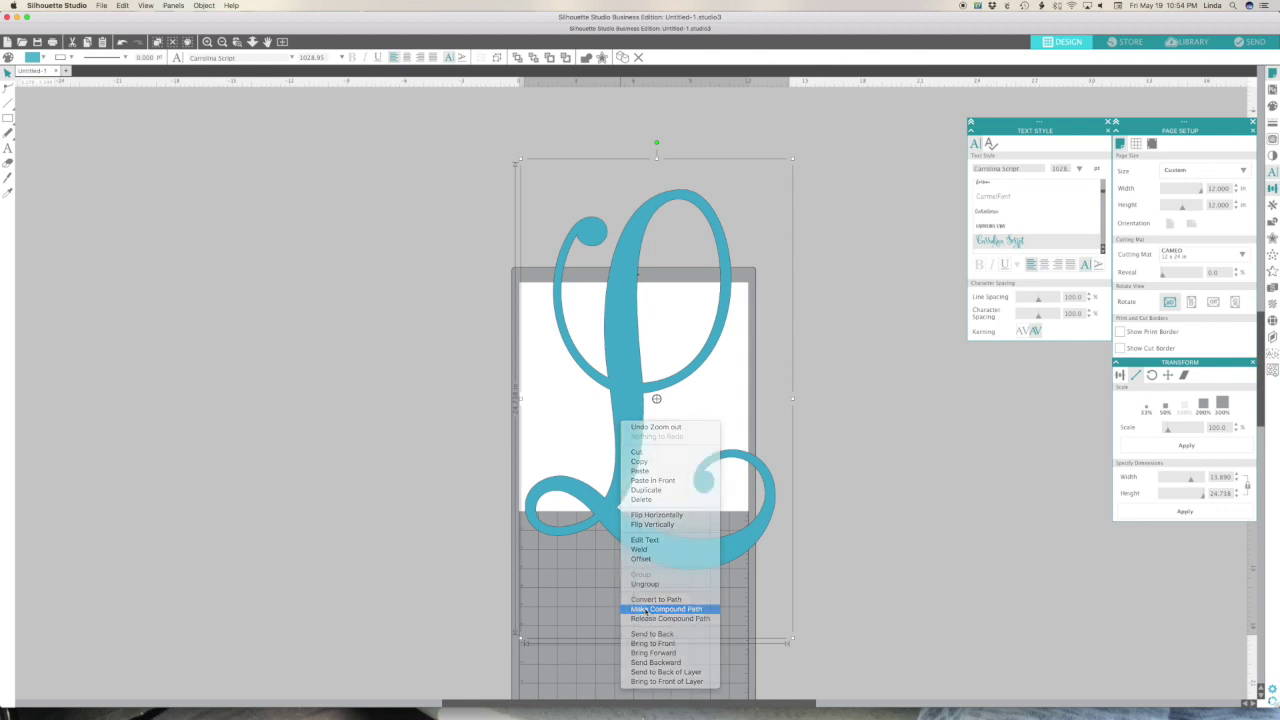
pyautogui.click(646, 609)
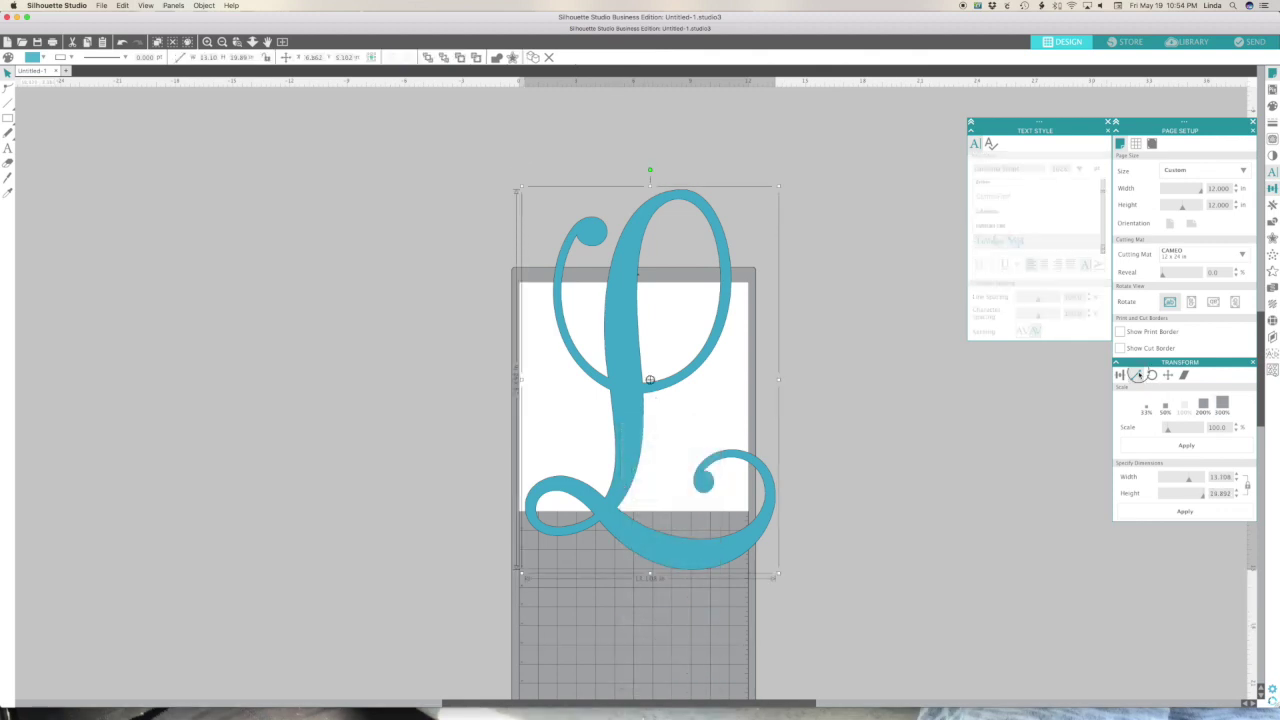
# Step: Lock the letter's aspect ratio, set its height to 12 in, and move it so it fits the page from top to bottom
pyautogui.click(1245, 486)
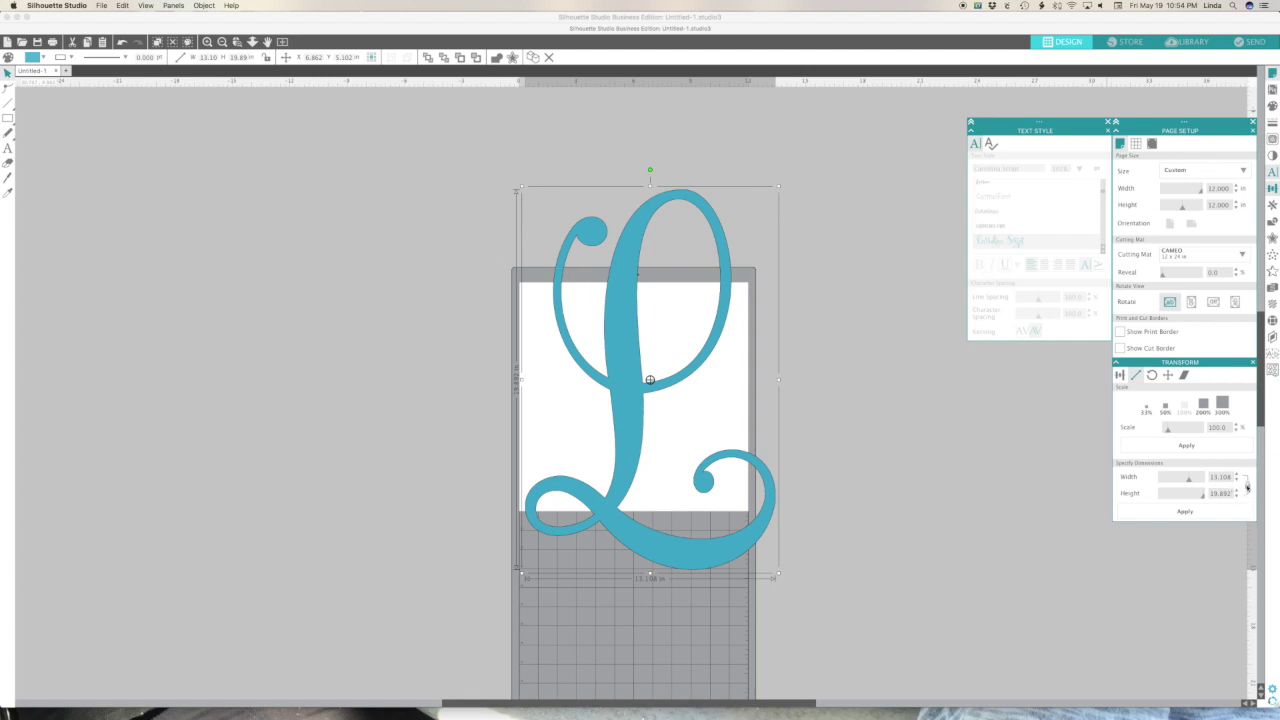
pyautogui.doubleClick(1228, 493)
pyautogui.write('12')
pyautogui.click(1185, 511)
pyautogui.moveTo(637, 423); pyautogui.dragTo(616, 440)
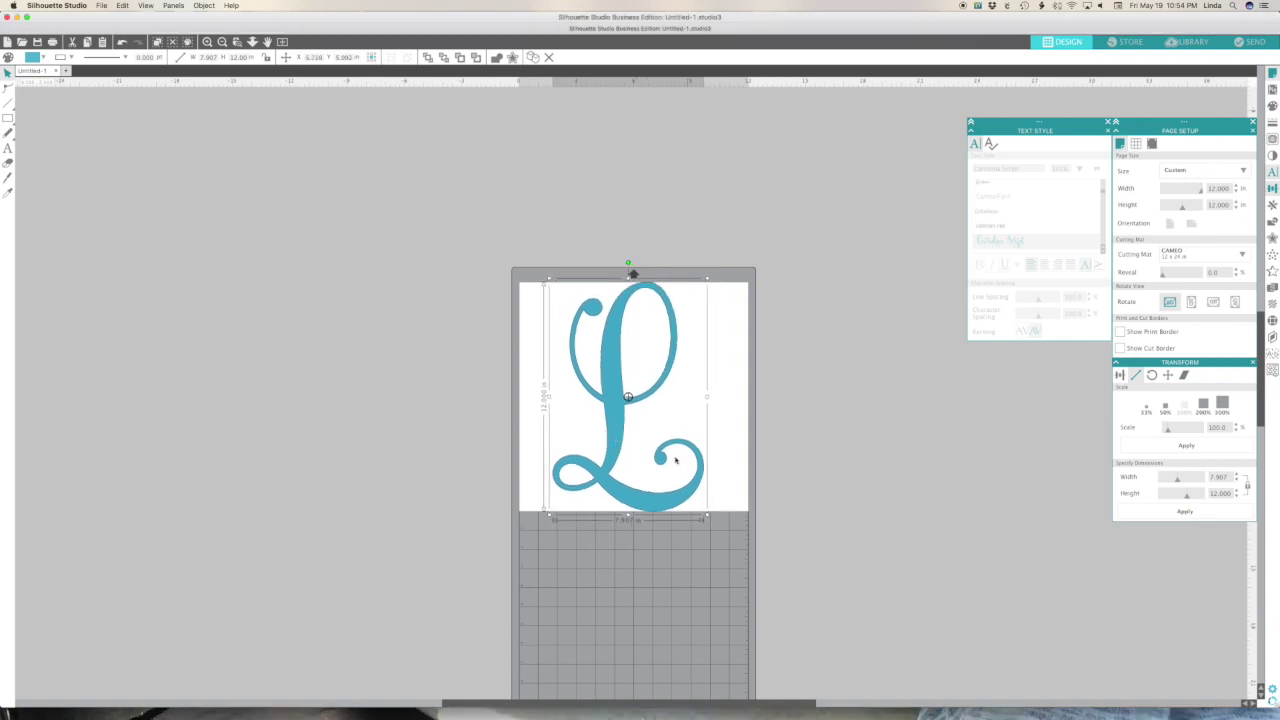
# Step: Draw a rectangle about 15.4 by 6.0 in in the empty workspace left of the page
pyautogui.click(289, 322)
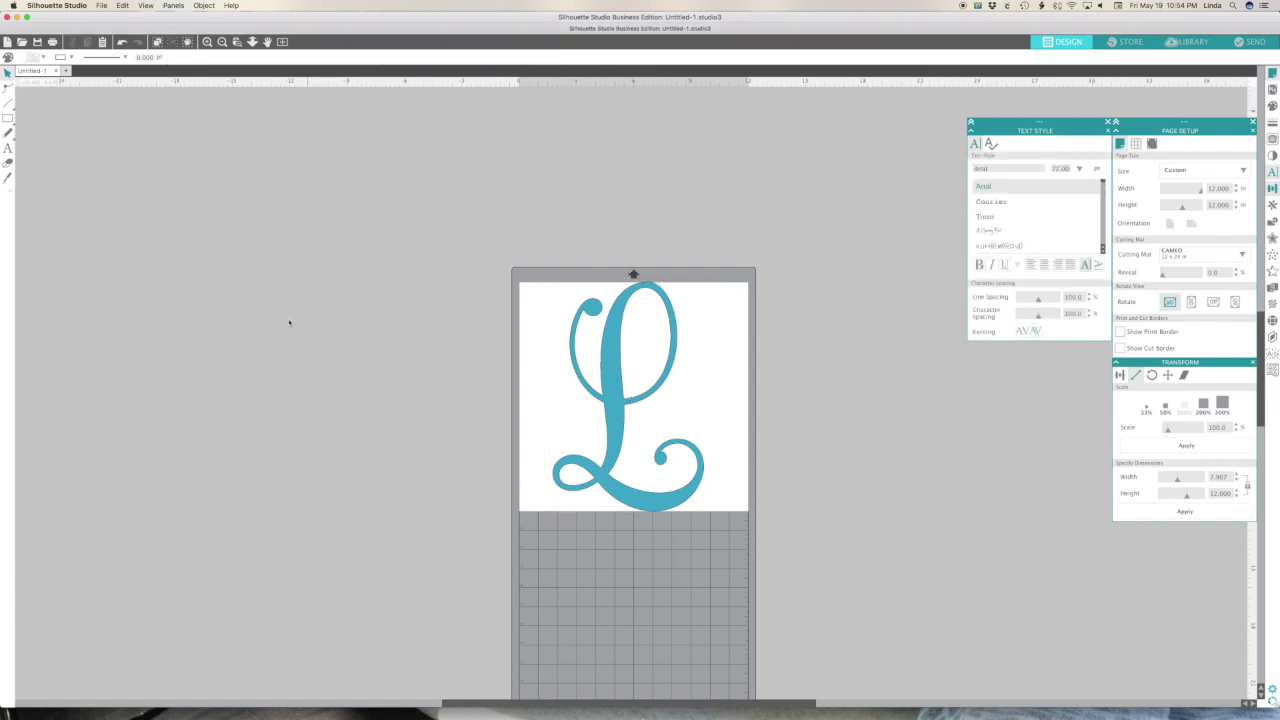
pyautogui.click(8, 118)
pyautogui.moveTo(106, 284)
pyautogui.mouseDown()
pyautogui.moveTo(260, 375)
pyautogui.moveTo(401, 400)
pyautogui.mouseUp()
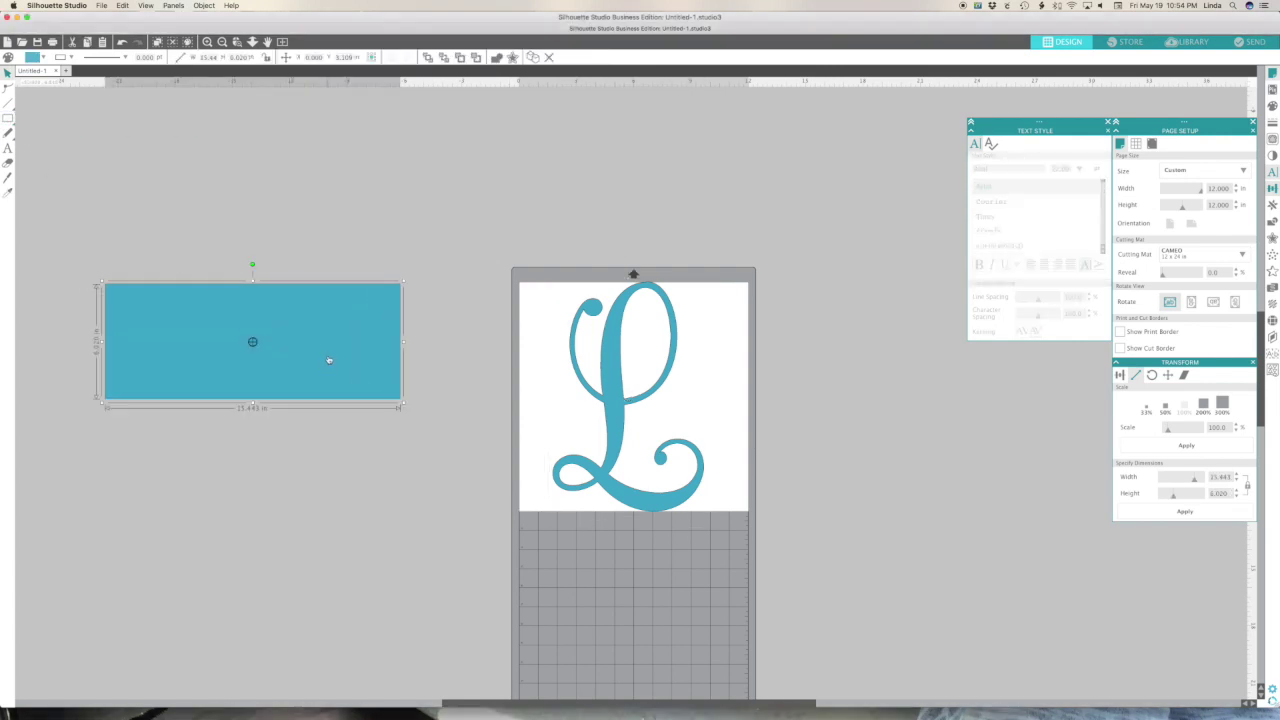
# Step: Set the rectangle's width to 7.9 in and height to 2 in, and shift it slightly towards the page
pyautogui.doubleClick(1220, 477)
pyautogui.write('7.9')
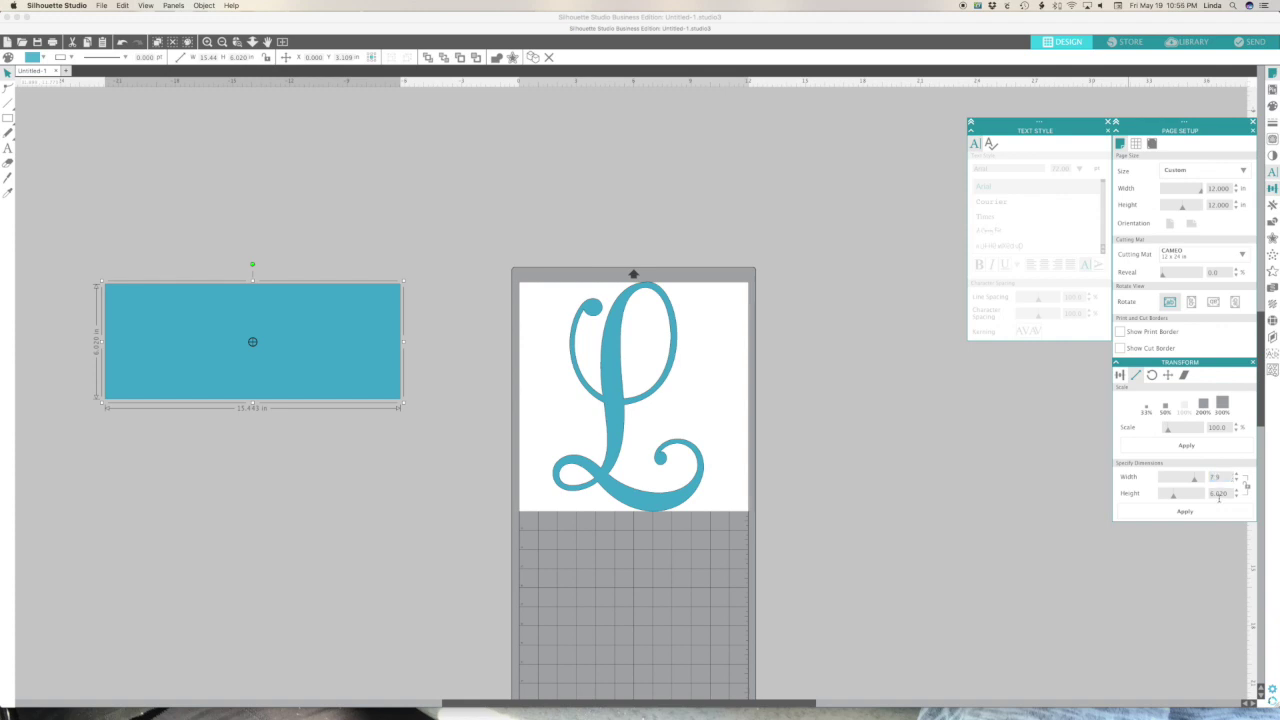
pyautogui.doubleClick(1219, 493)
pyautogui.write('2')
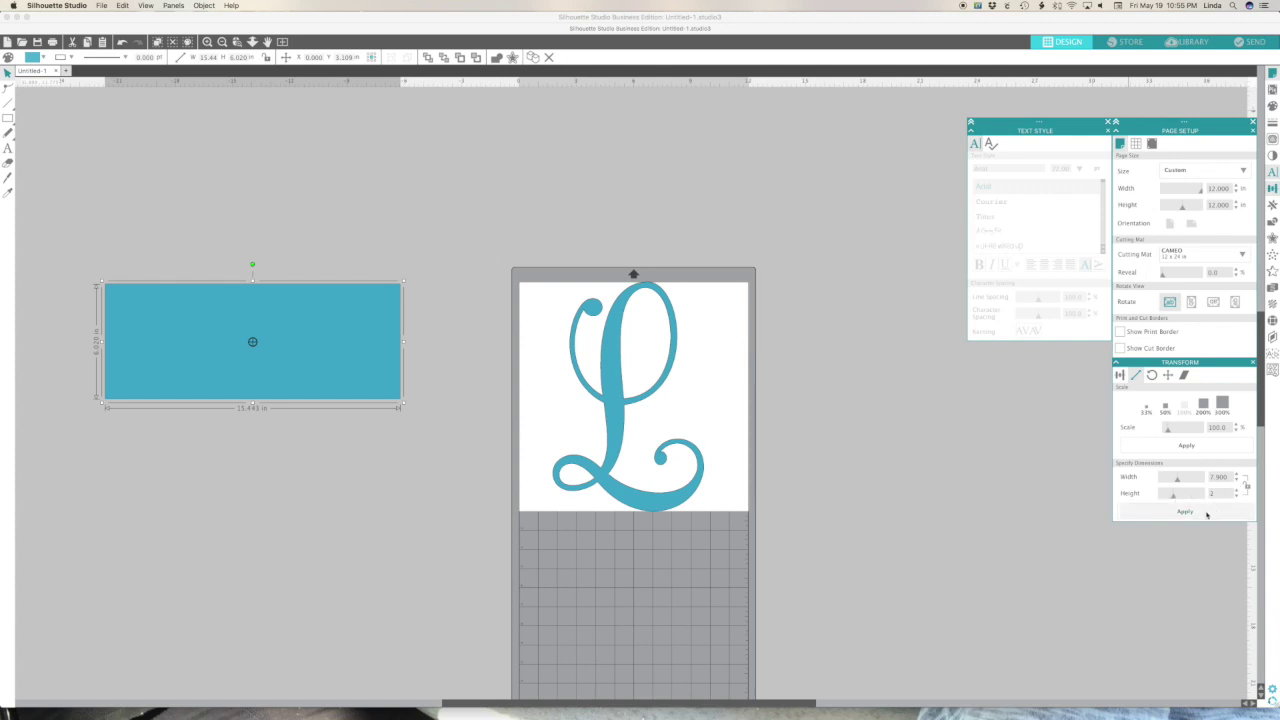
pyautogui.click(1185, 511)
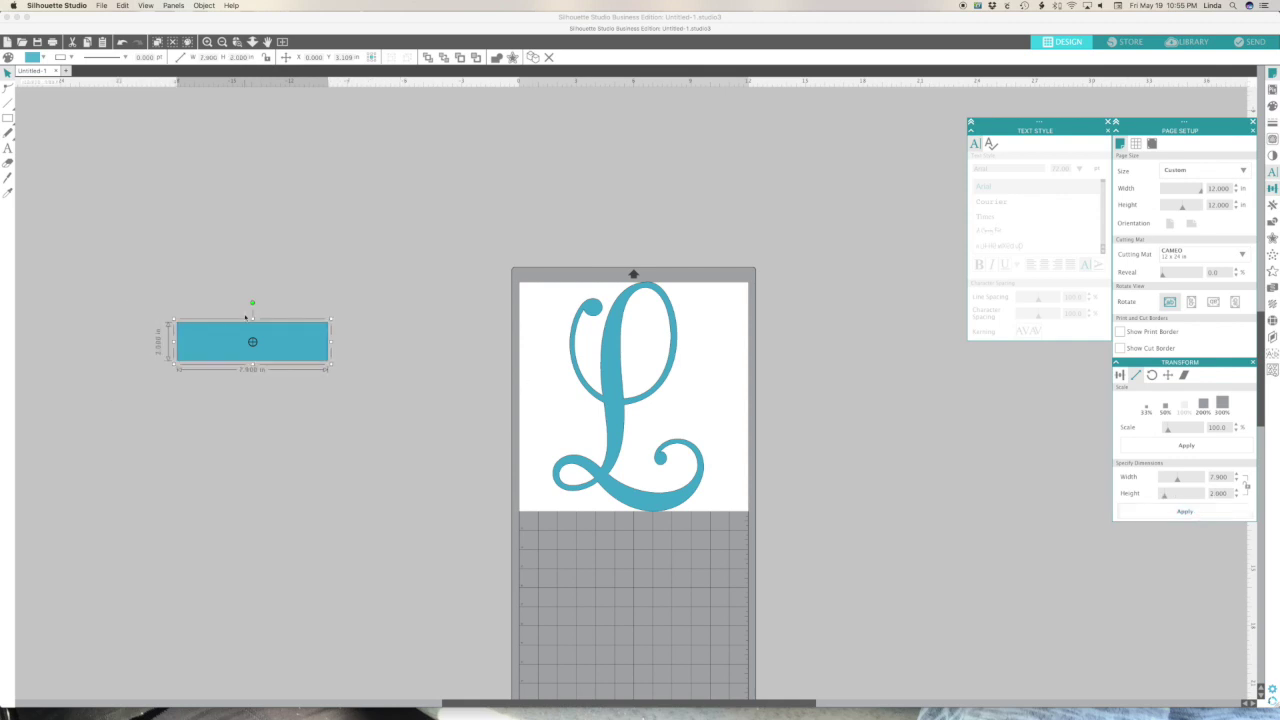
pyautogui.moveTo(297, 340); pyautogui.dragTo(327, 357)
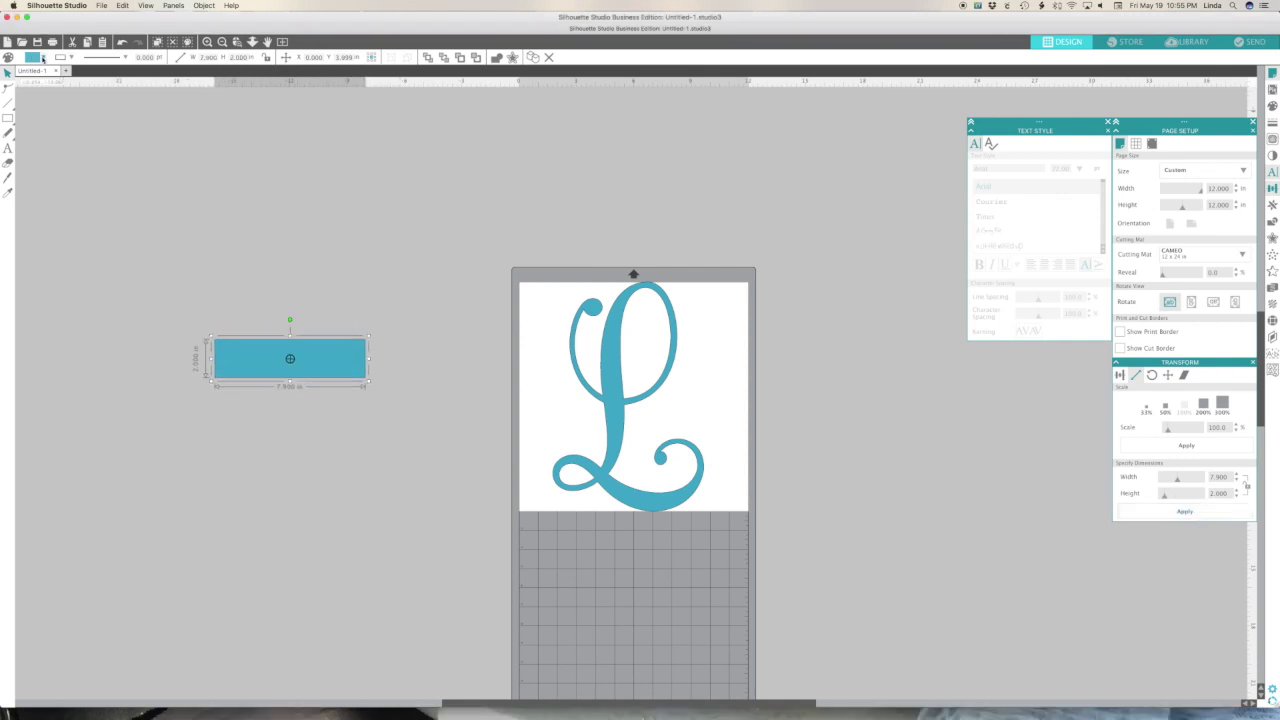
# Step: Give the rectangle a transparent fill and a red outline
pyautogui.click(43, 59)
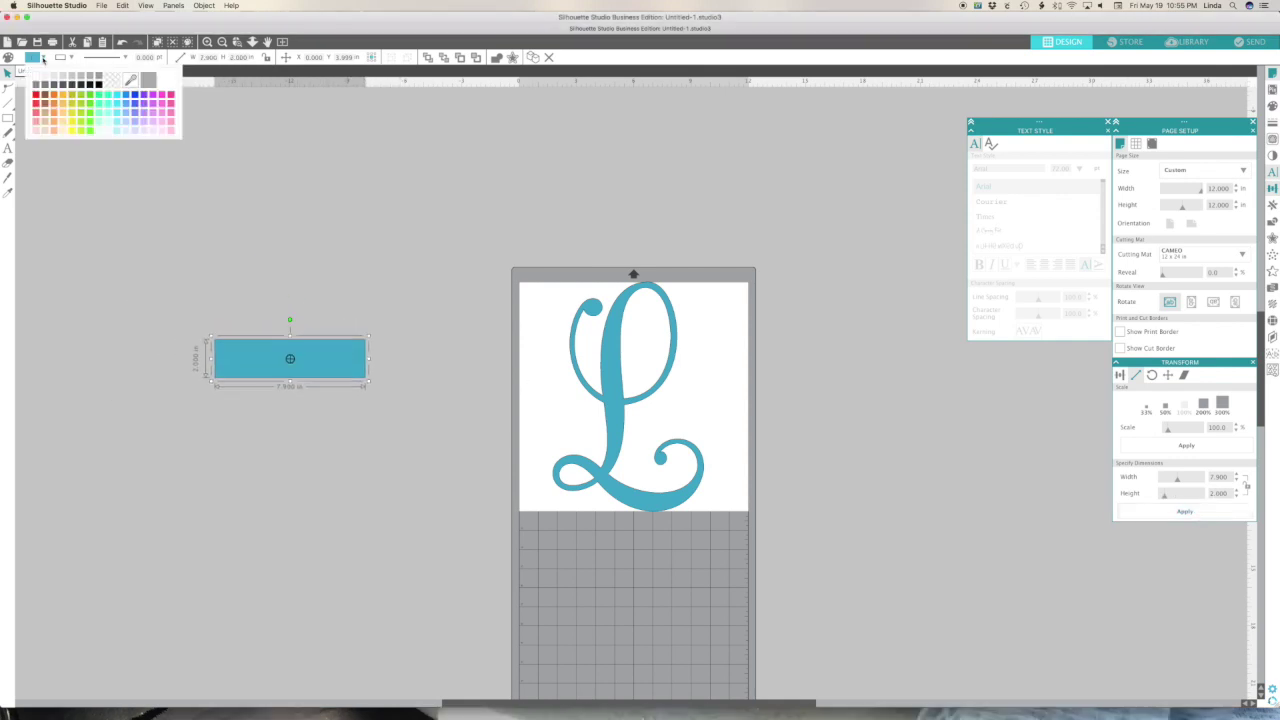
pyautogui.click(107, 80)
pyautogui.click(71, 57)
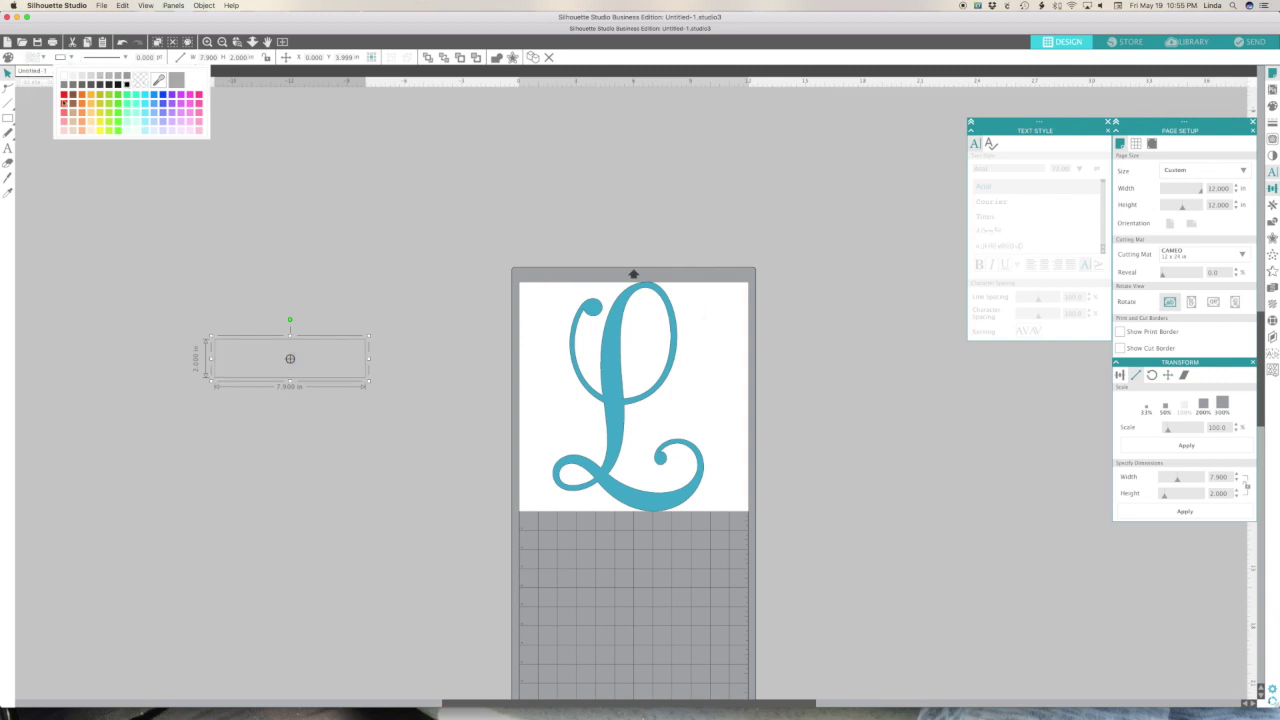
# Step: Fill the script letter L with black
pyautogui.click(608, 356)
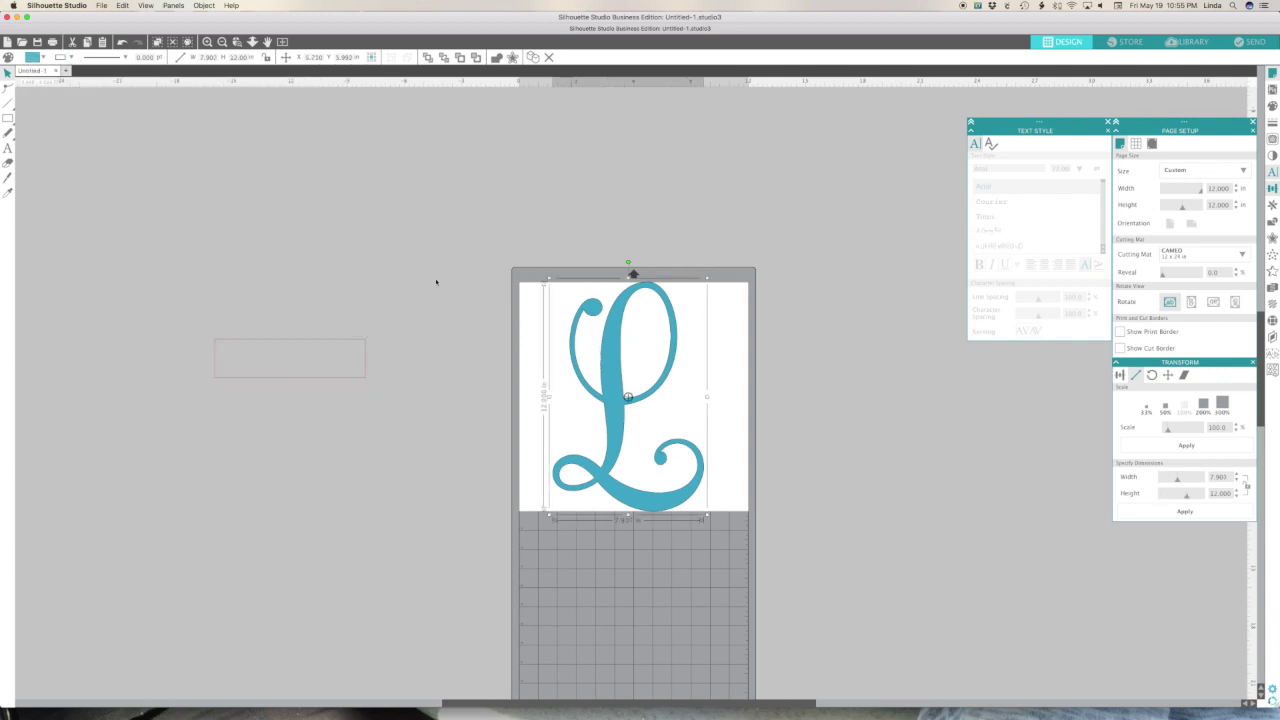
pyautogui.click(33, 57)
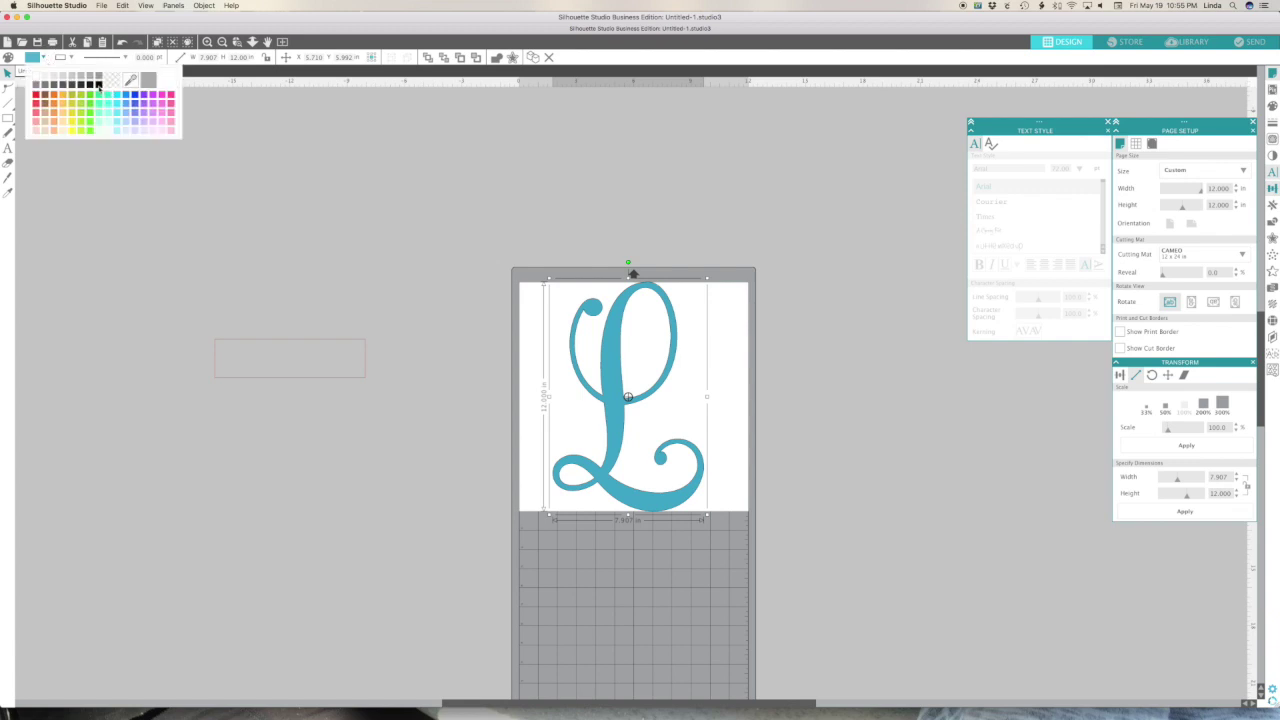
pyautogui.click(99, 84)
# Step: Move the outlined rectangle onto the page so it lies across the middle of the letter L
pyautogui.moveTo(365, 370); pyautogui.dragTo(450, 393)
pyautogui.click(206, 41)
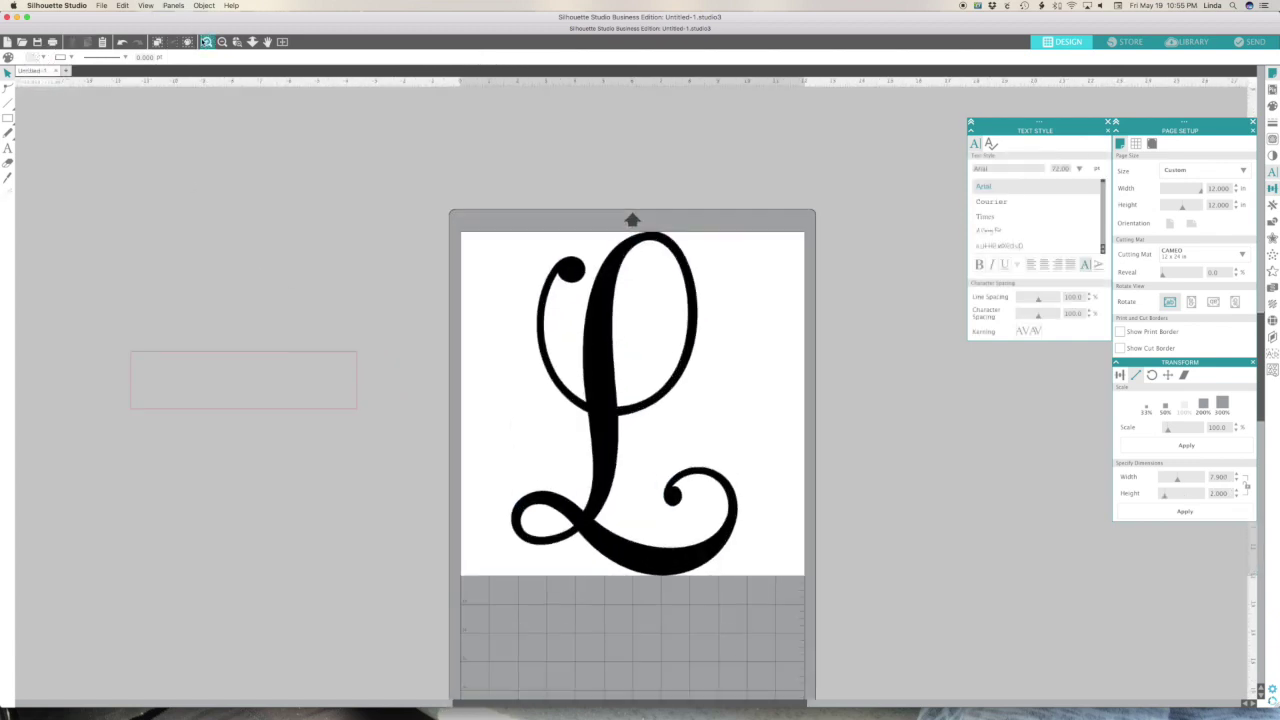
pyautogui.moveTo(279, 350); pyautogui.dragTo(656, 381)
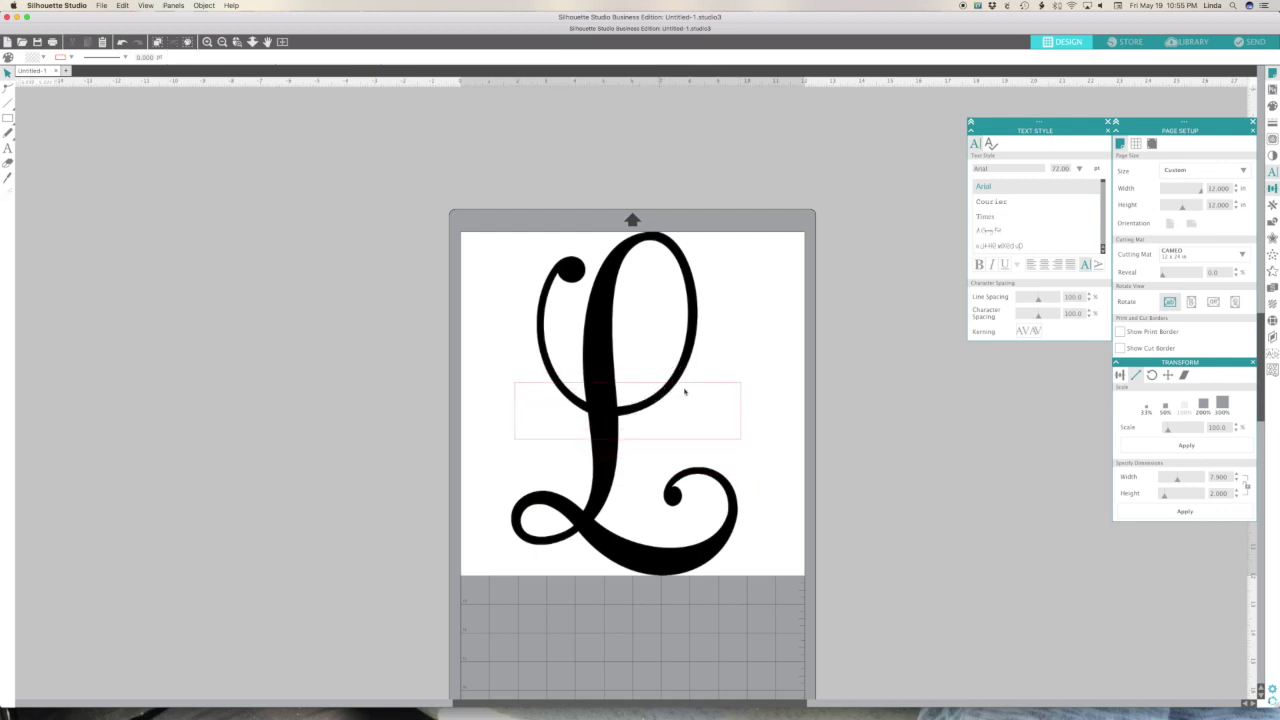
# Step: Fill the rectangle with white and move it down so it covers the letter's stem between the upper loops and the lower swash
pyautogui.click(741, 405)
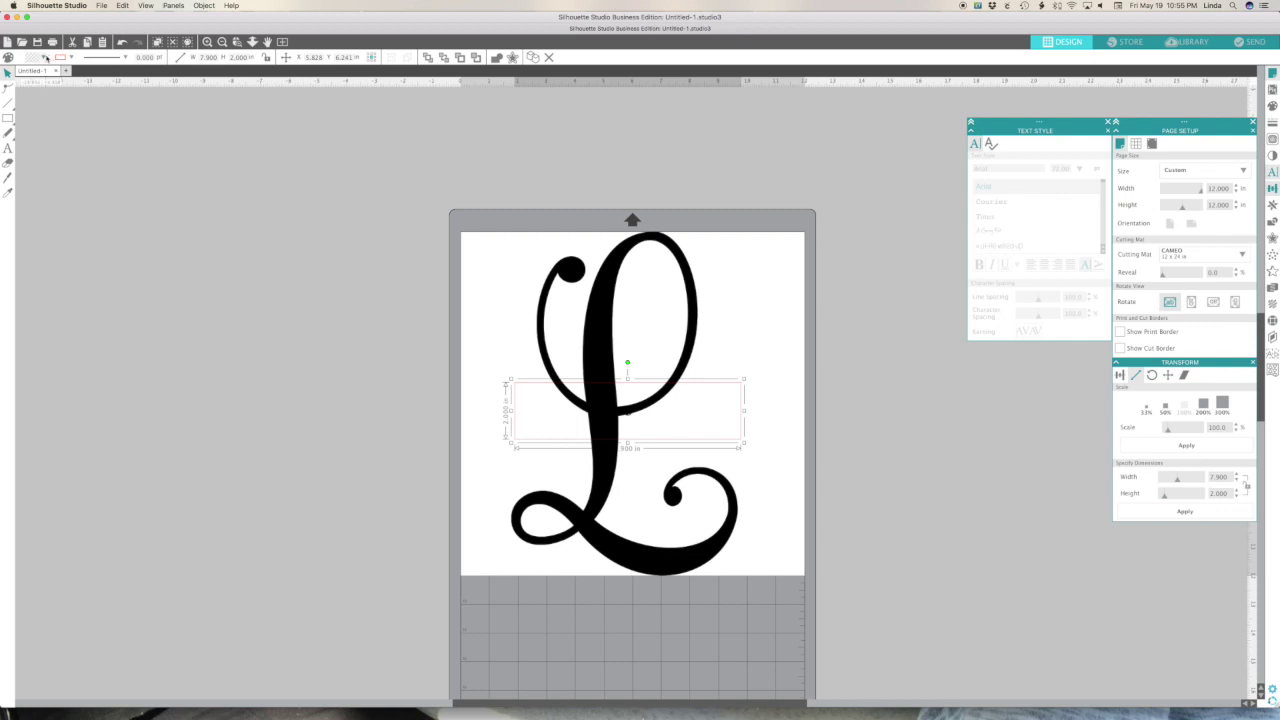
pyautogui.click(44, 57)
pyautogui.click(37, 81)
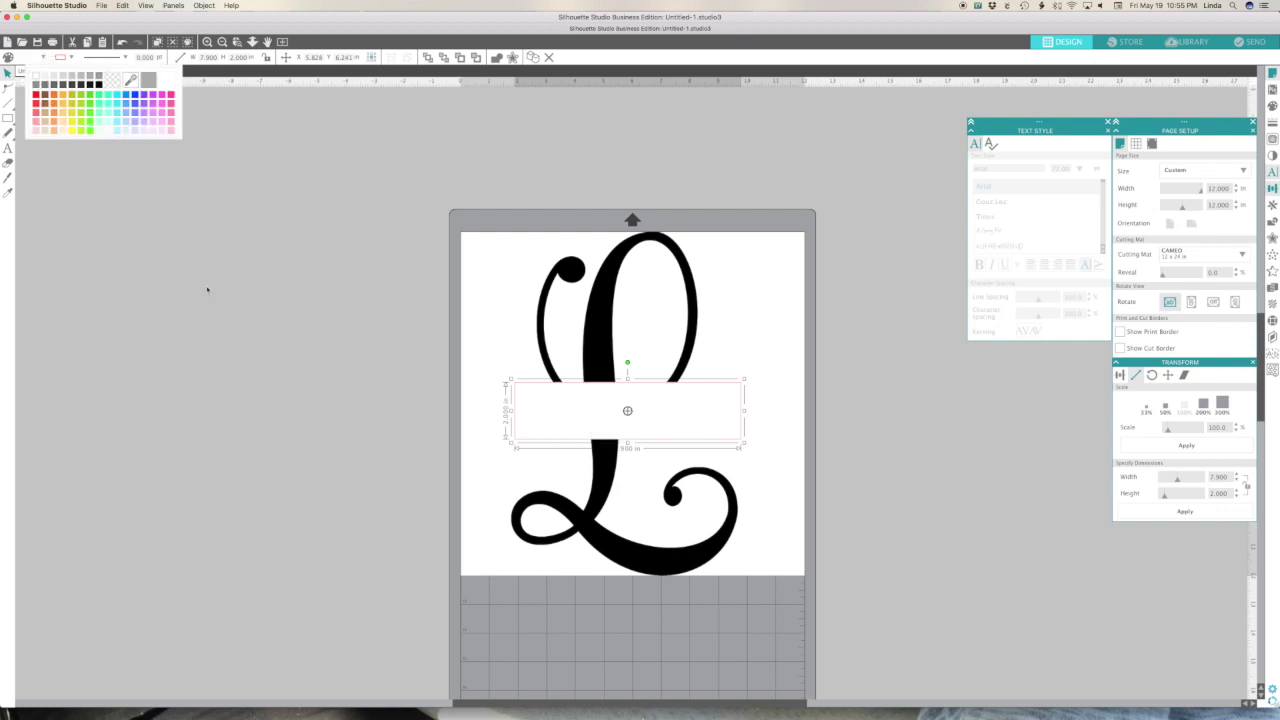
pyautogui.moveTo(676, 412); pyautogui.dragTo(666, 443)
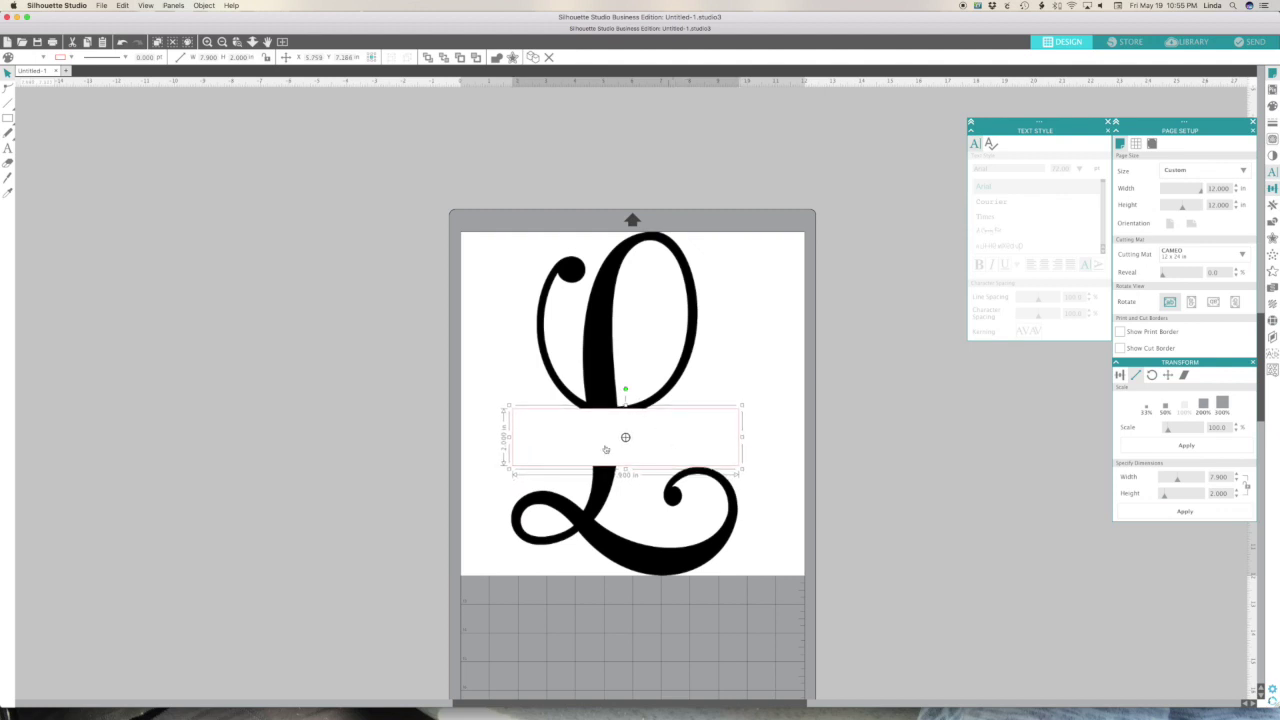
pyautogui.click(480, 452)
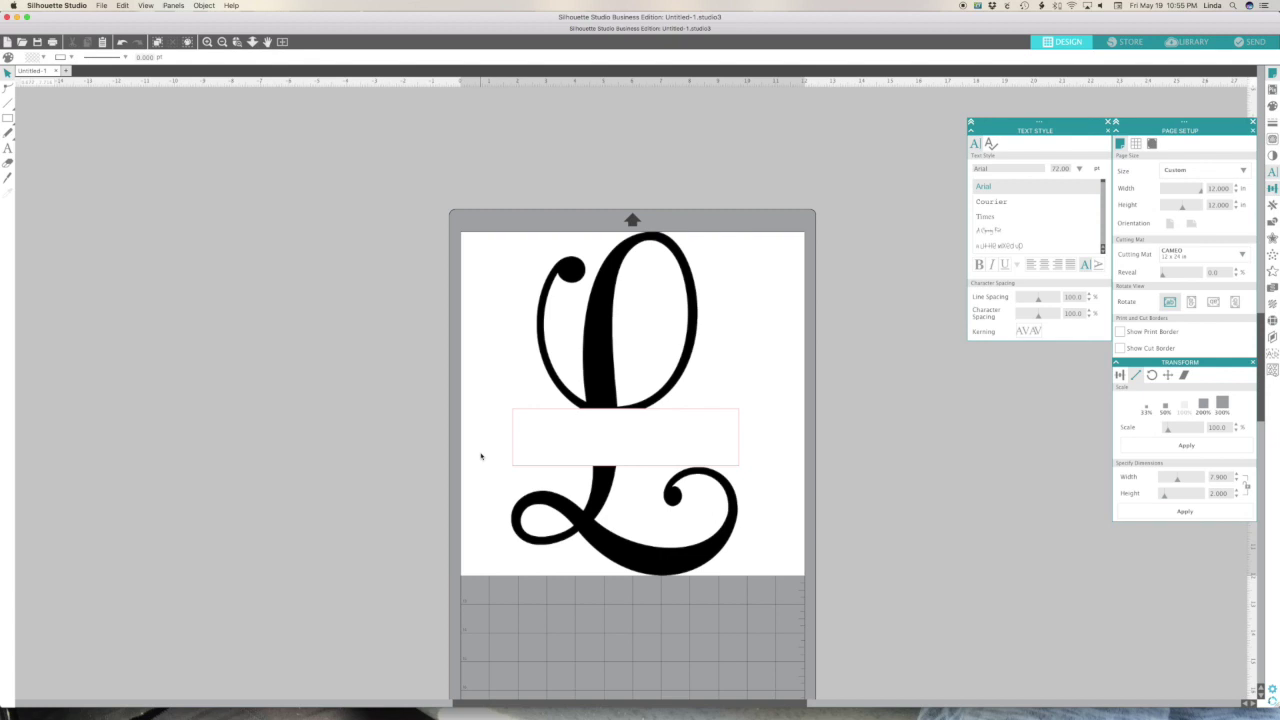
# Step: Subtract the rectangle from the letter L and group the remaining upper and lower pieces
pyautogui.moveTo(477, 337); pyautogui.dragTo(769, 539)
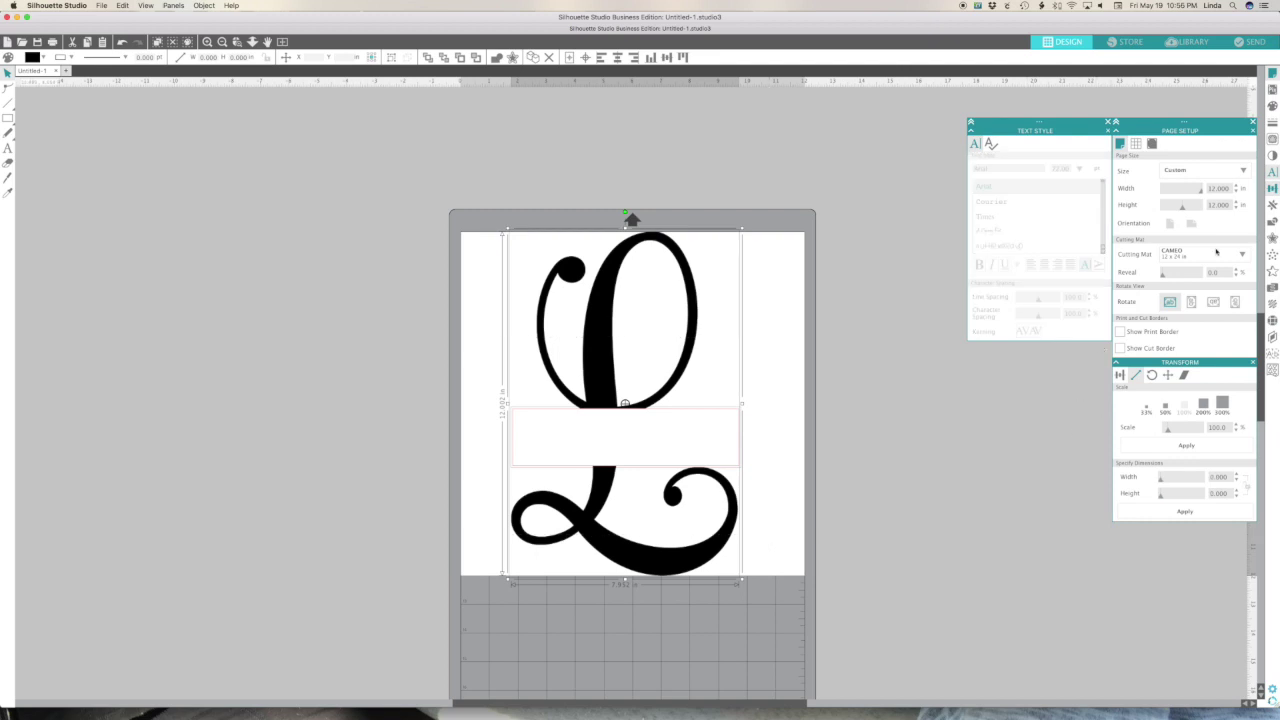
pyautogui.click(1272, 221)
pyautogui.moveTo(1209, 92); pyautogui.dragTo(885, 288)
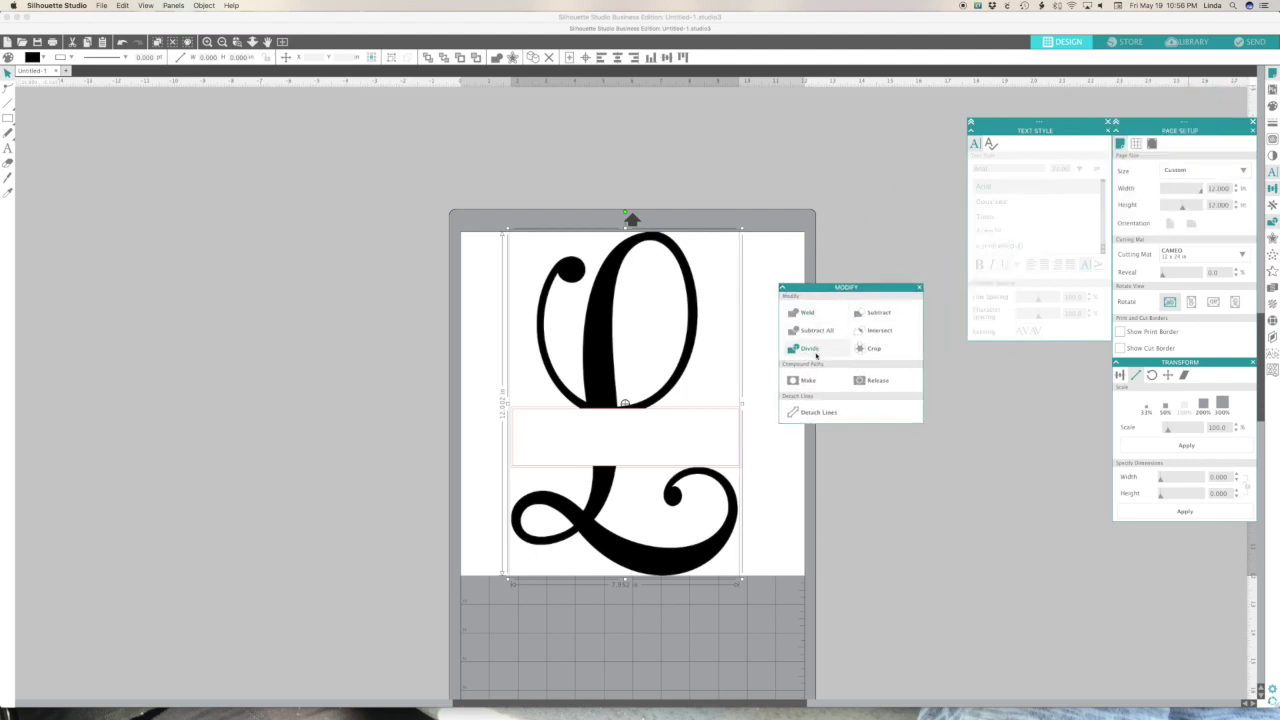
pyautogui.click(880, 313)
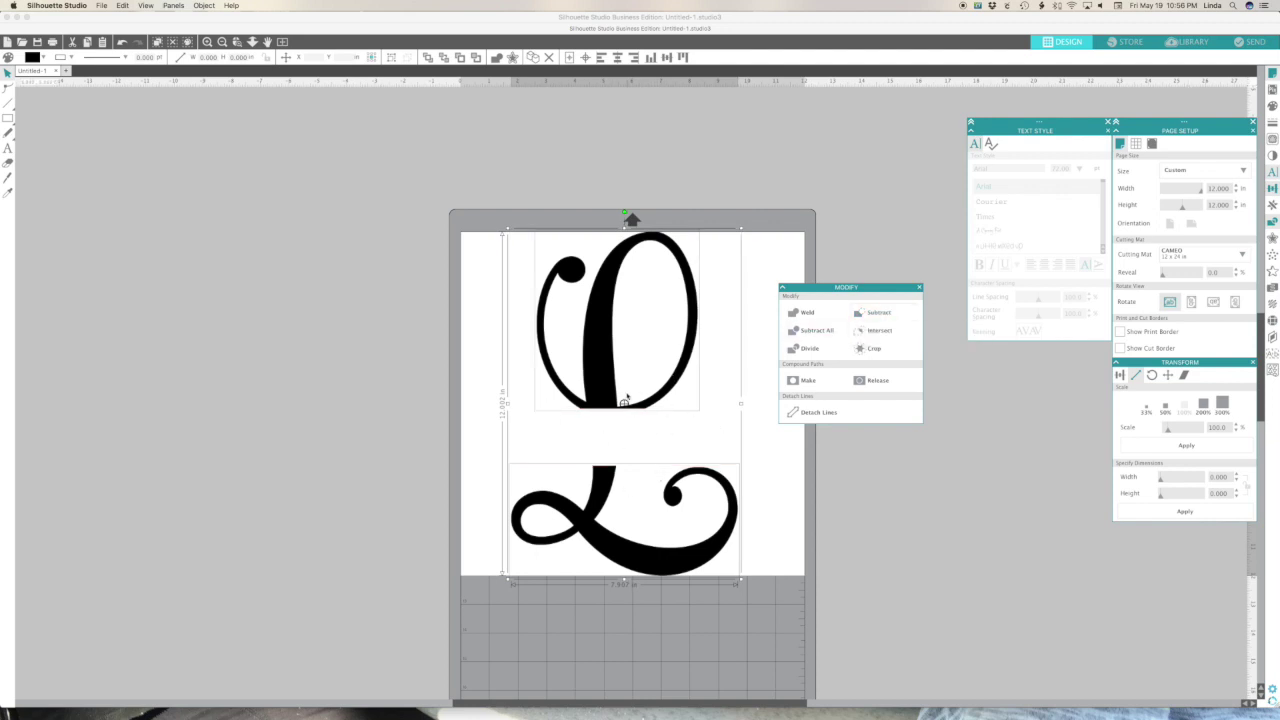
pyautogui.rightClick(596, 348)
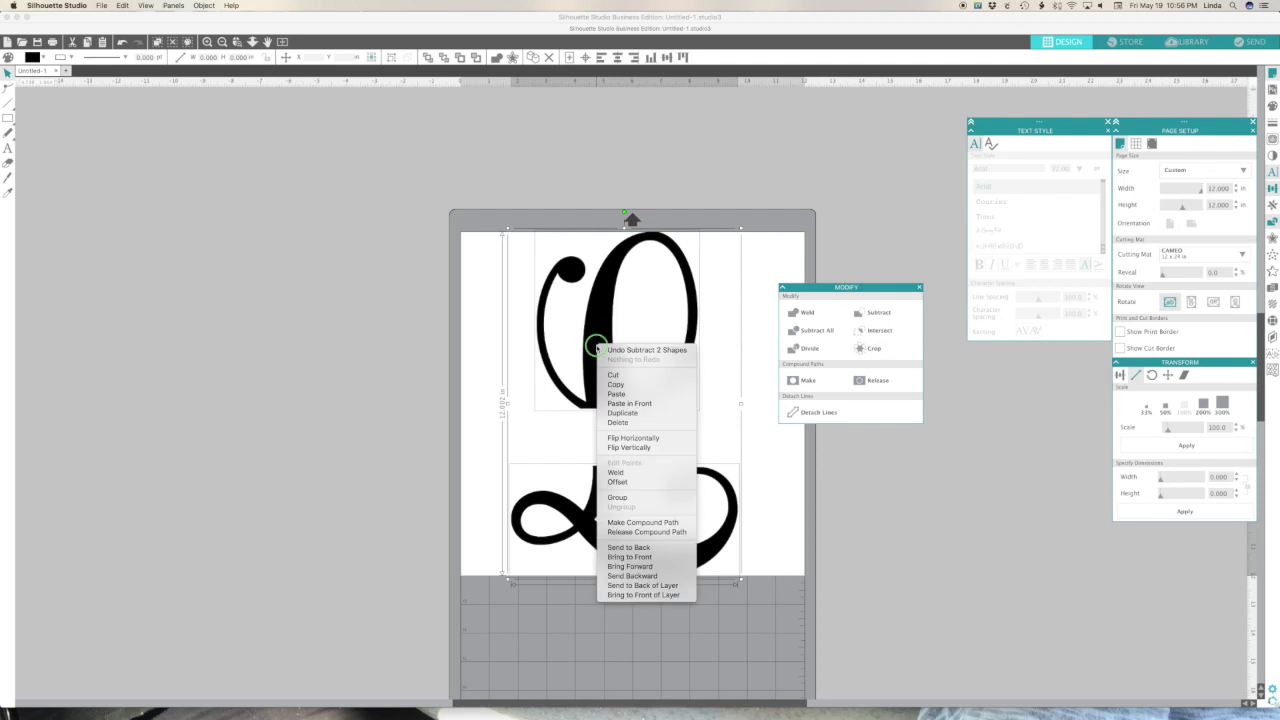
pyautogui.click(633, 498)
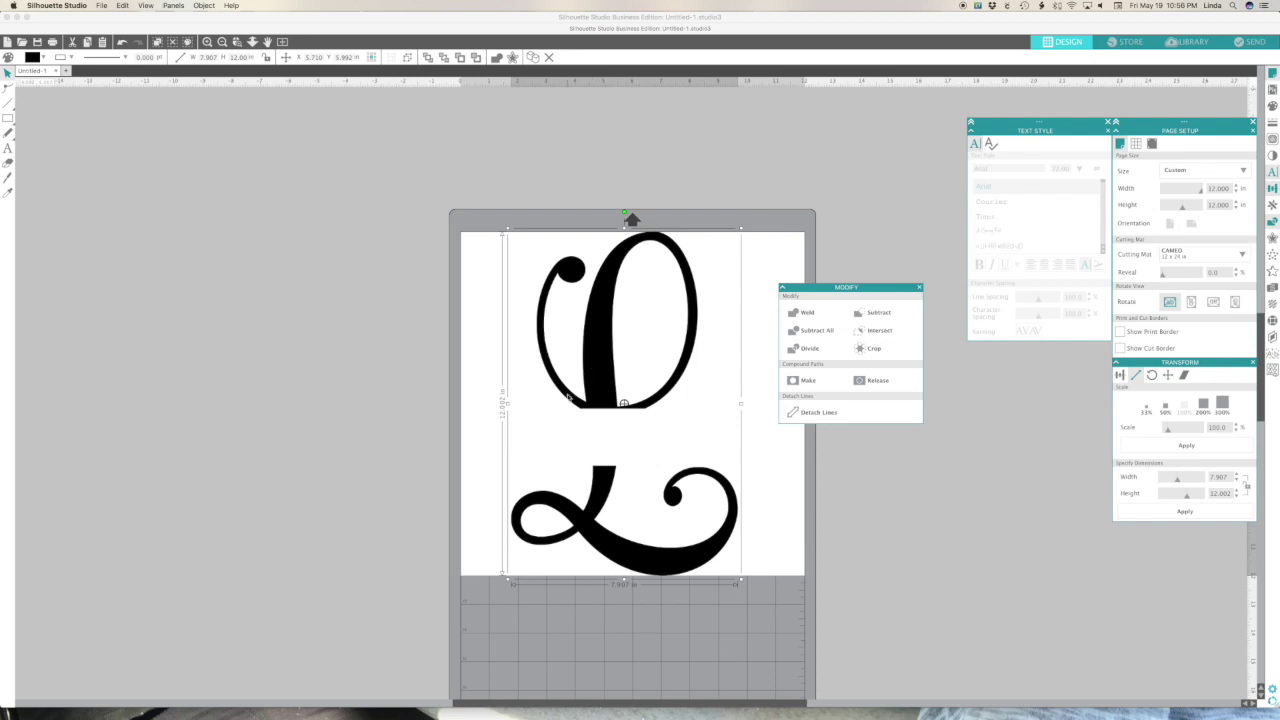
# Step: Undo the grouping and the subtraction, and move the white rectangle slightly lower across the letter's stem
pyautogui.click(122, 43)
pyautogui.click(122, 43)
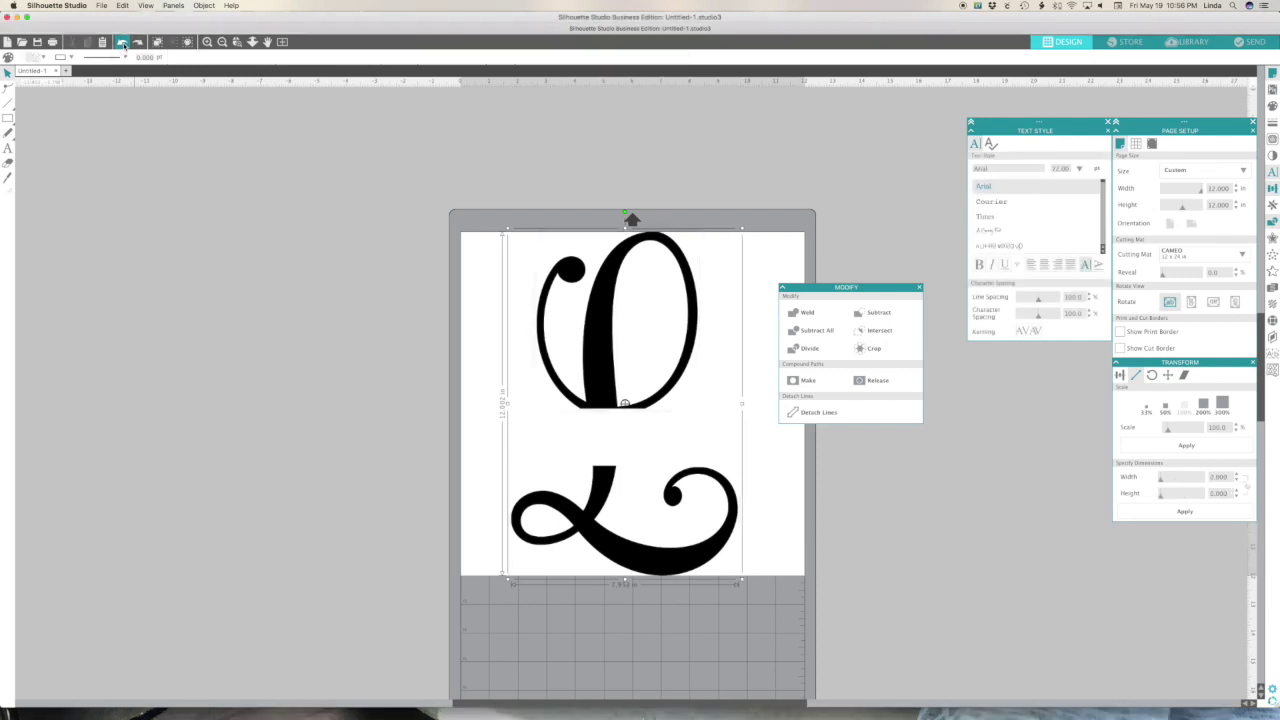
pyautogui.click(671, 446)
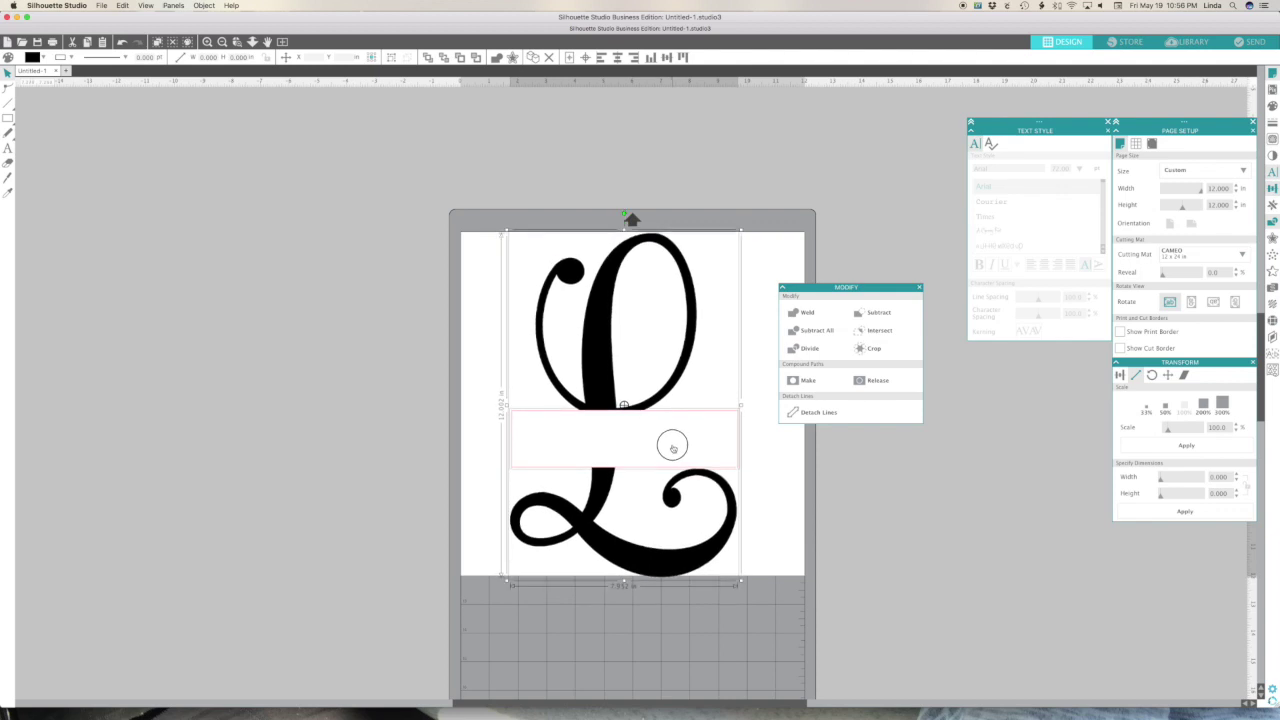
pyautogui.moveTo(544, 441); pyautogui.dragTo(547, 447)
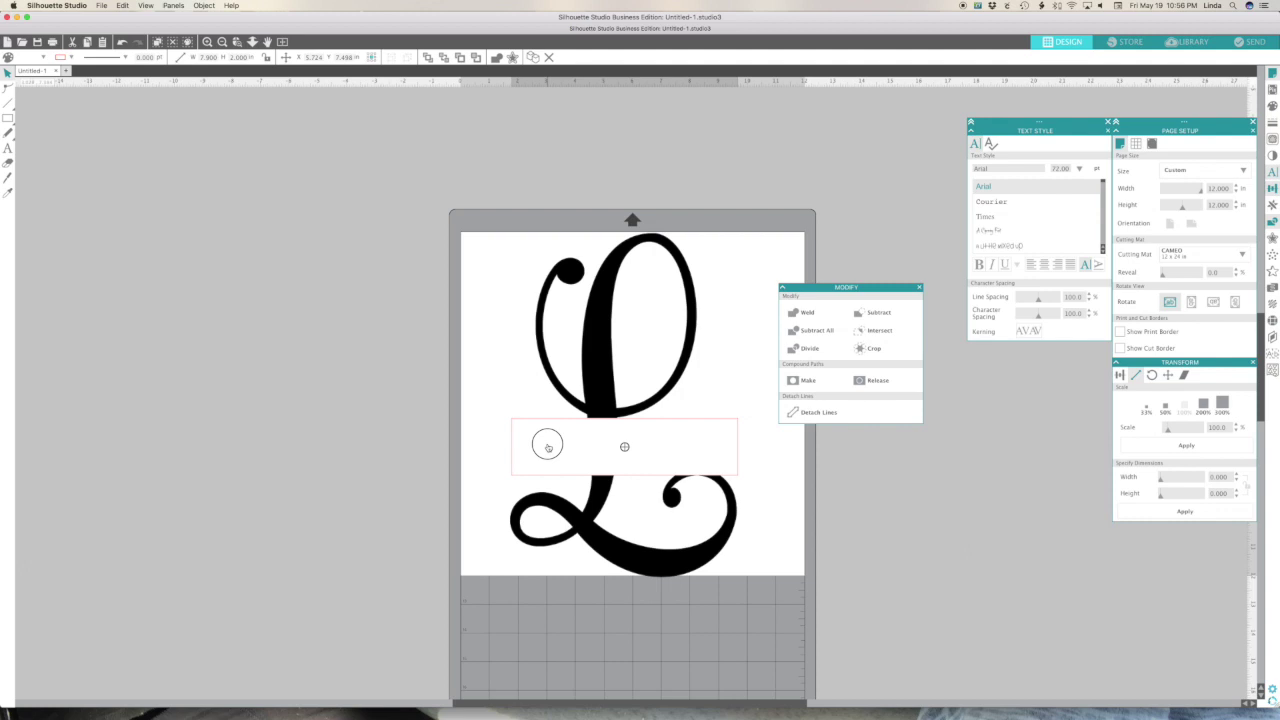
pyautogui.moveTo(548, 447); pyautogui.dragTo(548, 449)
# Step: Subtract the lowered rectangle from the letter L and group the remaining upper and lower pieces
pyautogui.moveTo(489, 380); pyautogui.dragTo(600, 505)
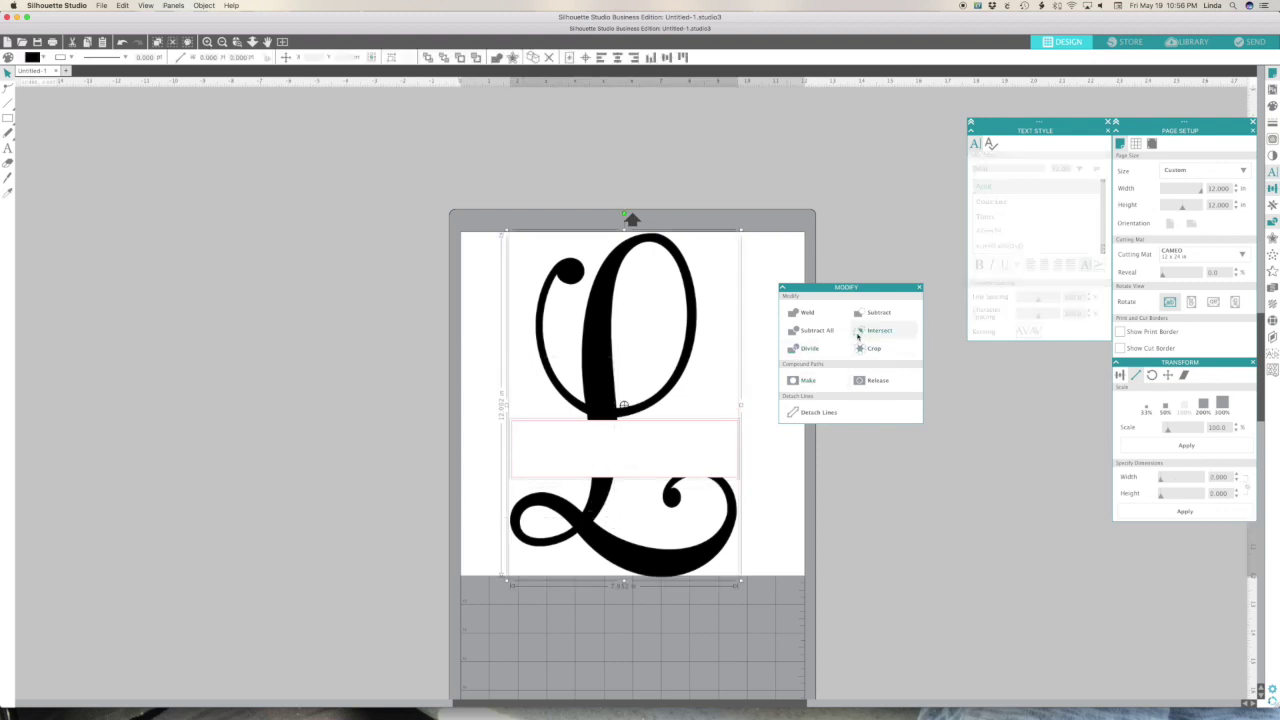
pyautogui.click(878, 330)
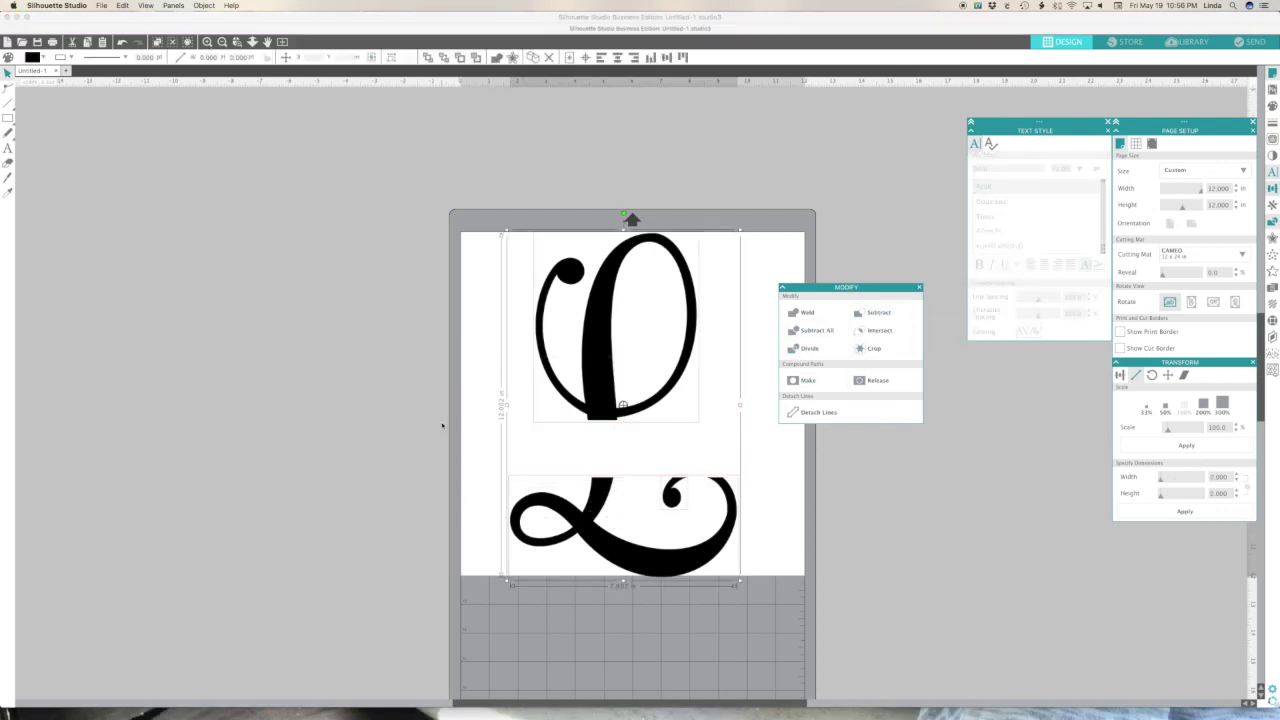
pyautogui.rightClick(600, 405)
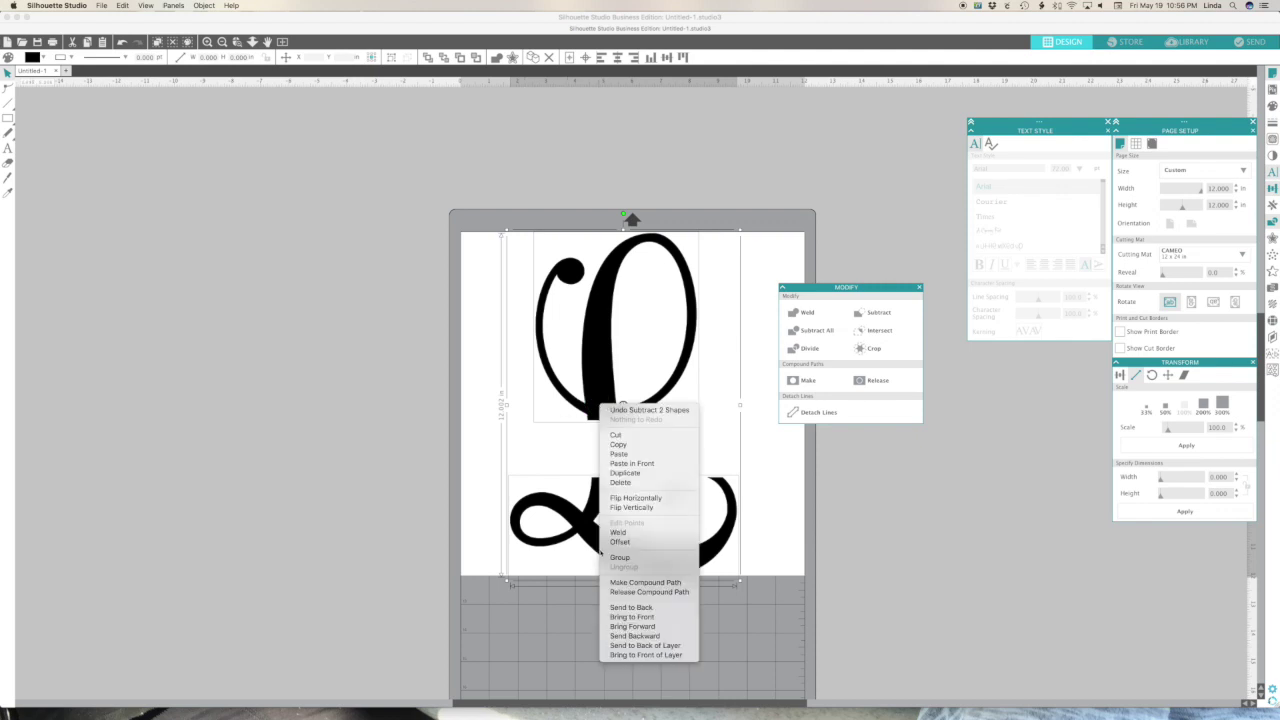
pyautogui.click(619, 558)
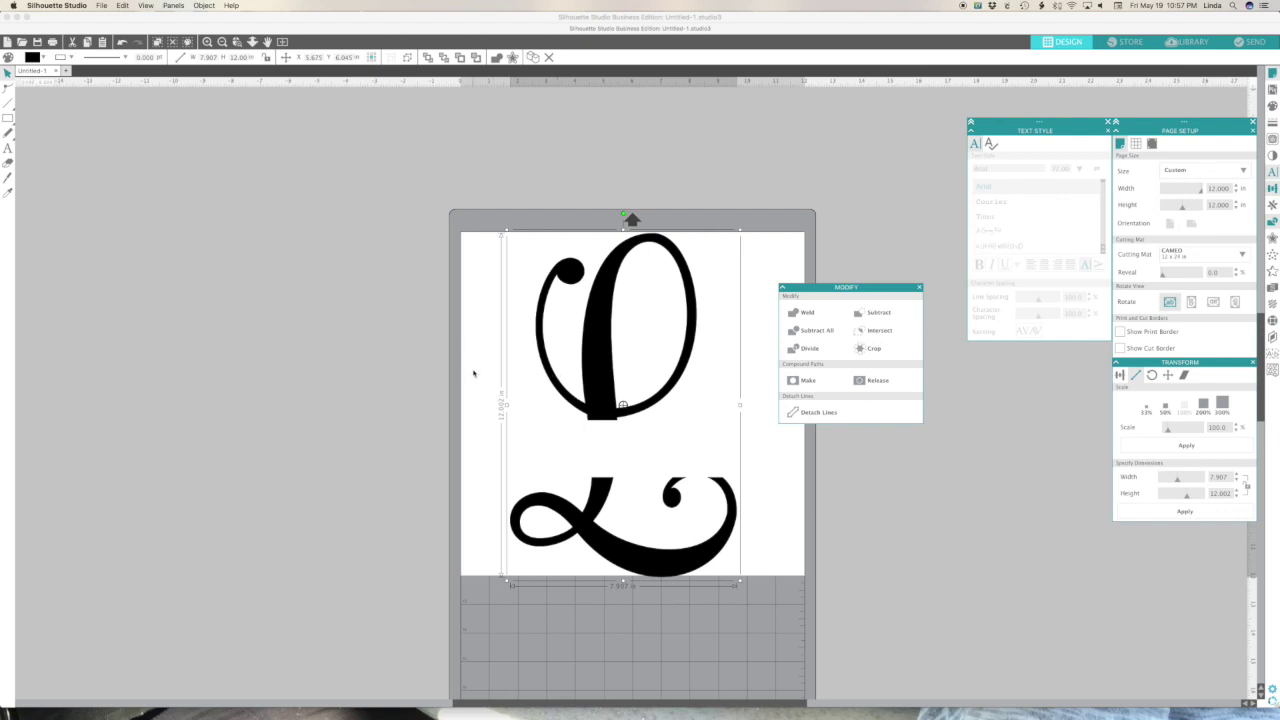
pyautogui.click(480, 376)
# Step: Add a text object with the person's first name beside the page and enlarge it to about 7.9 in wide
pyautogui.click(8, 148)
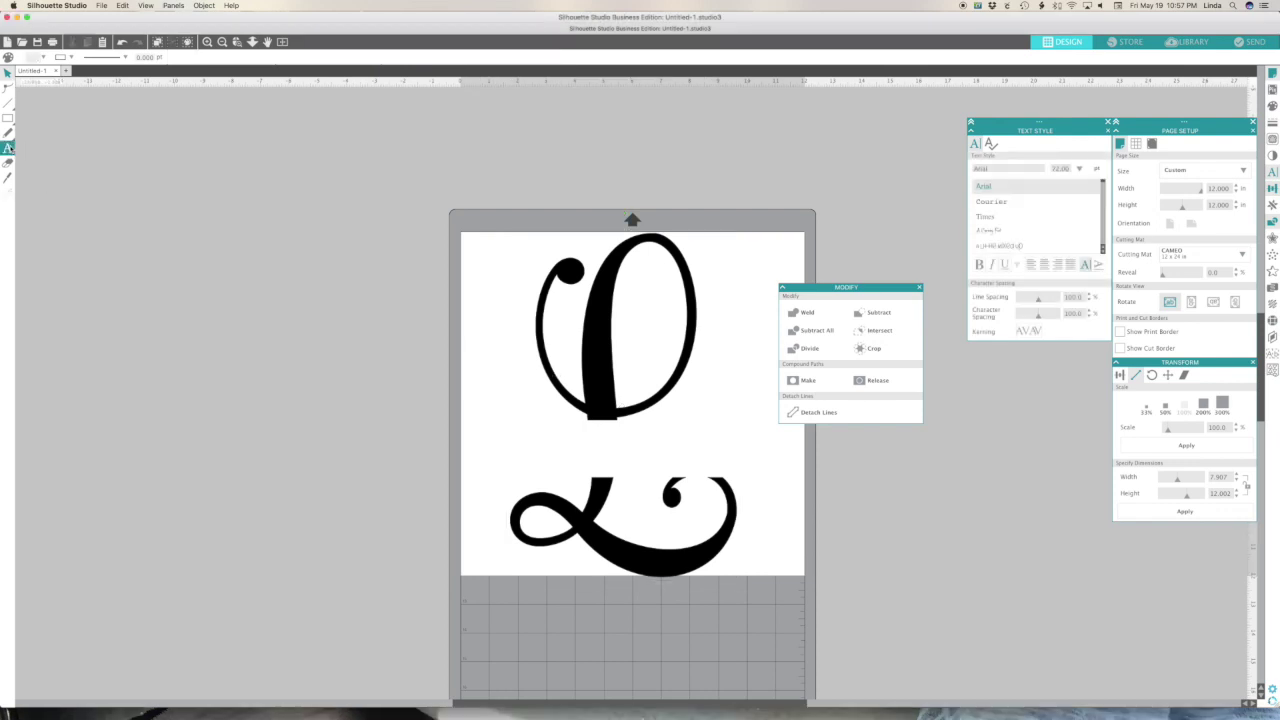
pyautogui.click(229, 375)
pyautogui.write('Linda')
pyautogui.click(264, 370)
pyautogui.moveTo(307, 387); pyautogui.dragTo(446, 516)
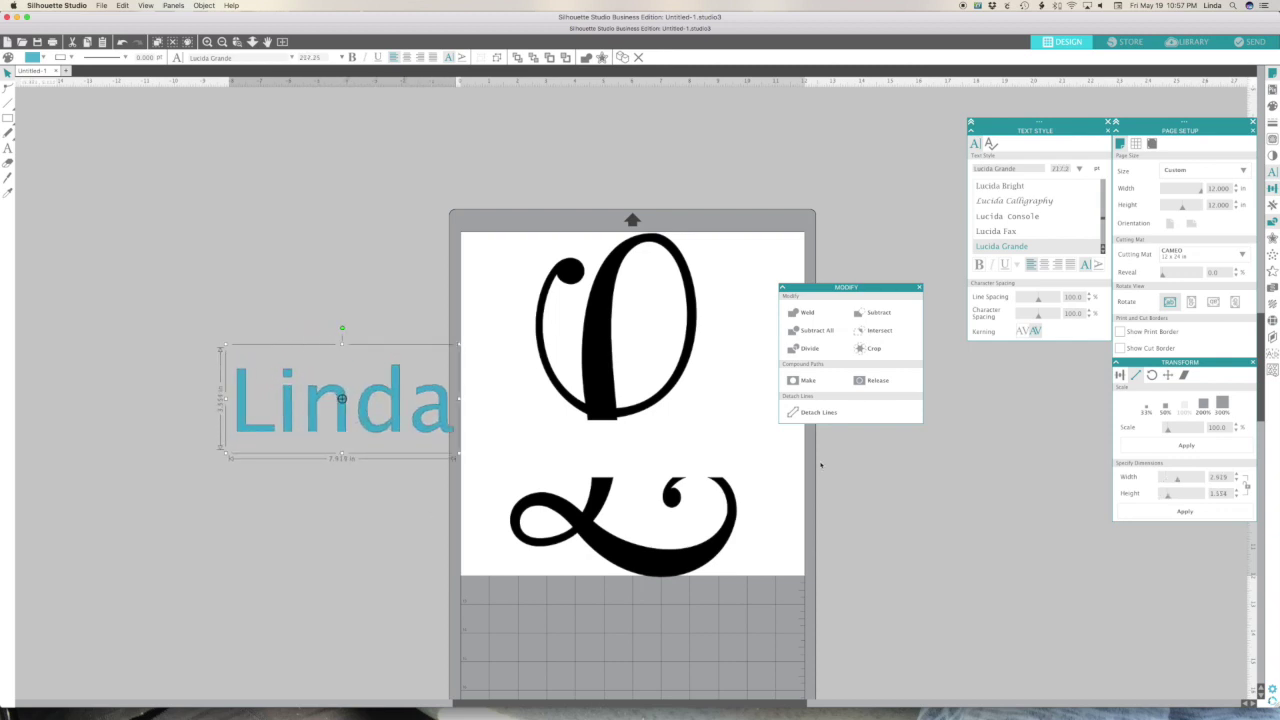
# Step: Set the name text's font to Lucida Bright and fill it with black
pyautogui.click(1043, 189)
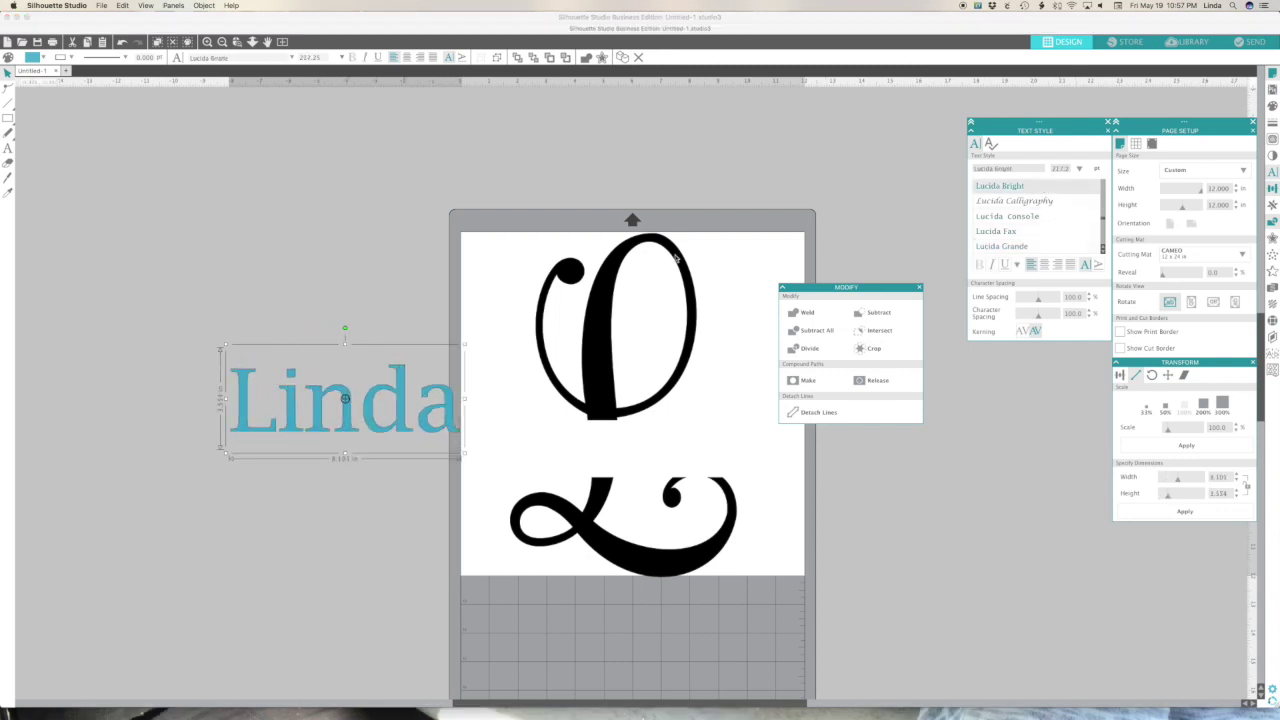
pyautogui.click(42, 57)
pyautogui.click(98, 92)
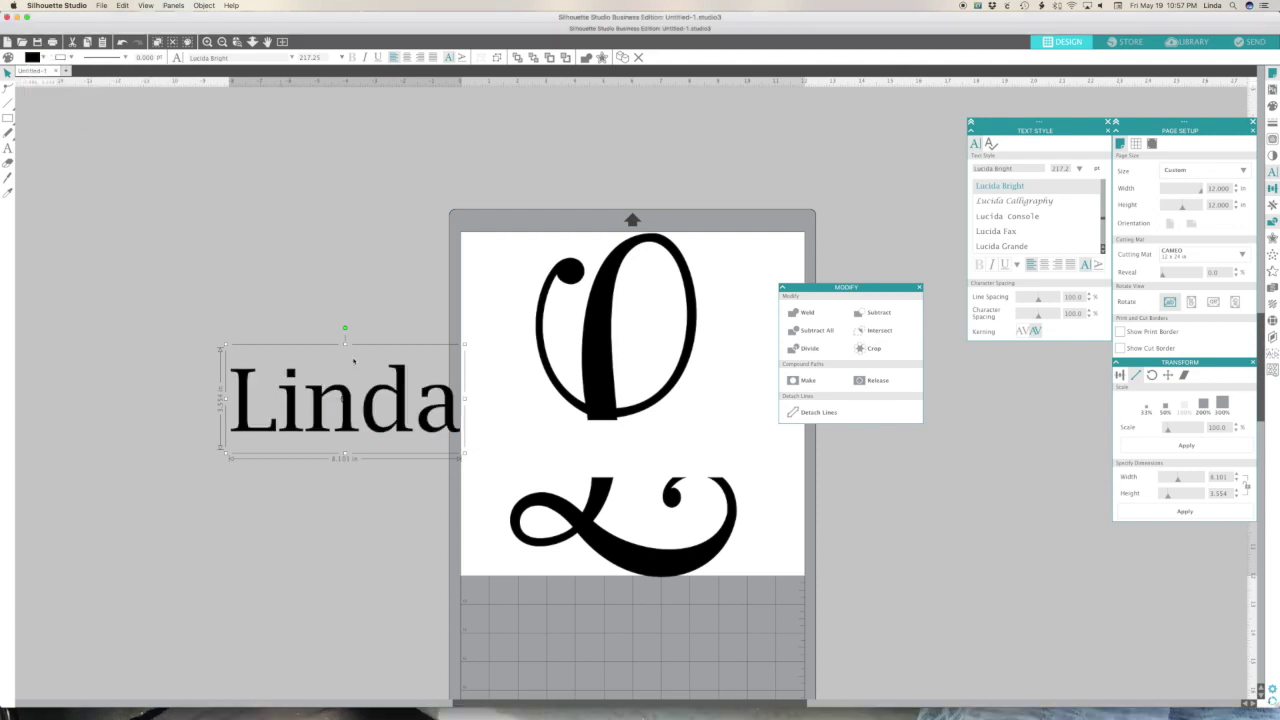
# Step: Move the name into the gap of the split letter and scale it to about 6.2 in wide
pyautogui.moveTo(464, 345); pyautogui.dragTo(362, 389)
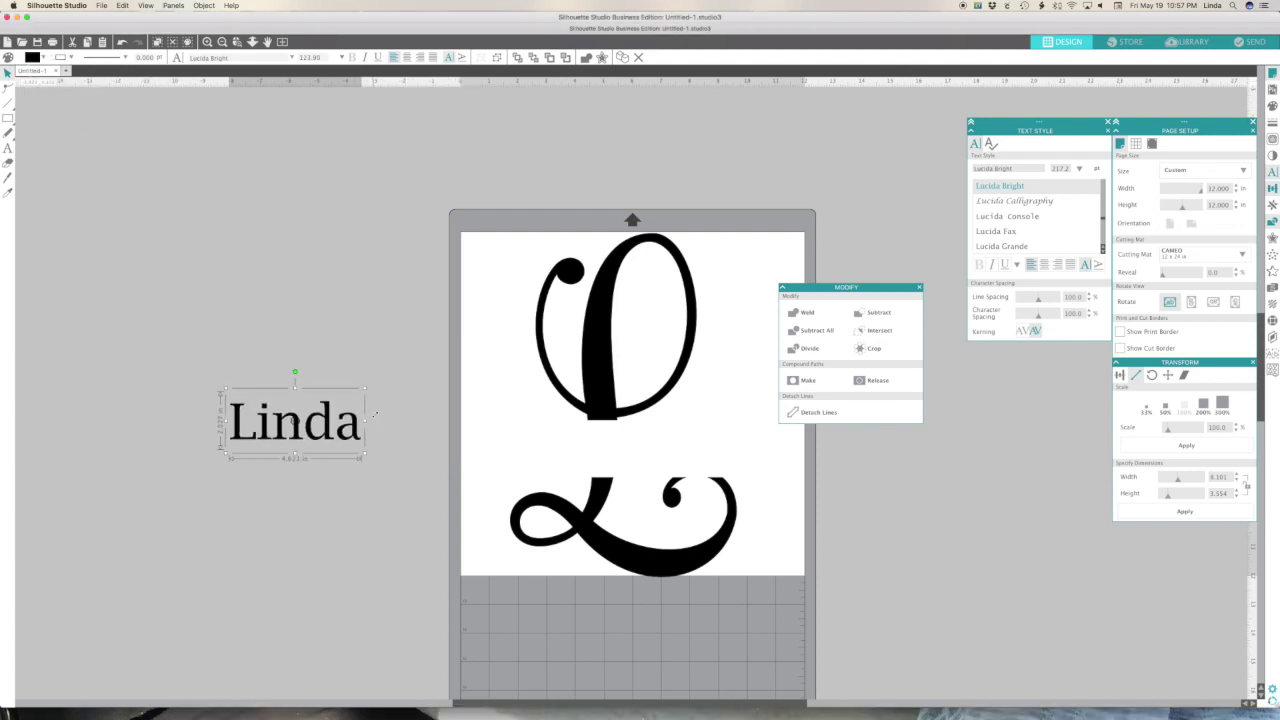
pyautogui.moveTo(326, 435); pyautogui.dragTo(651, 461)
pyautogui.moveTo(686, 414); pyautogui.dragTo(732, 395)
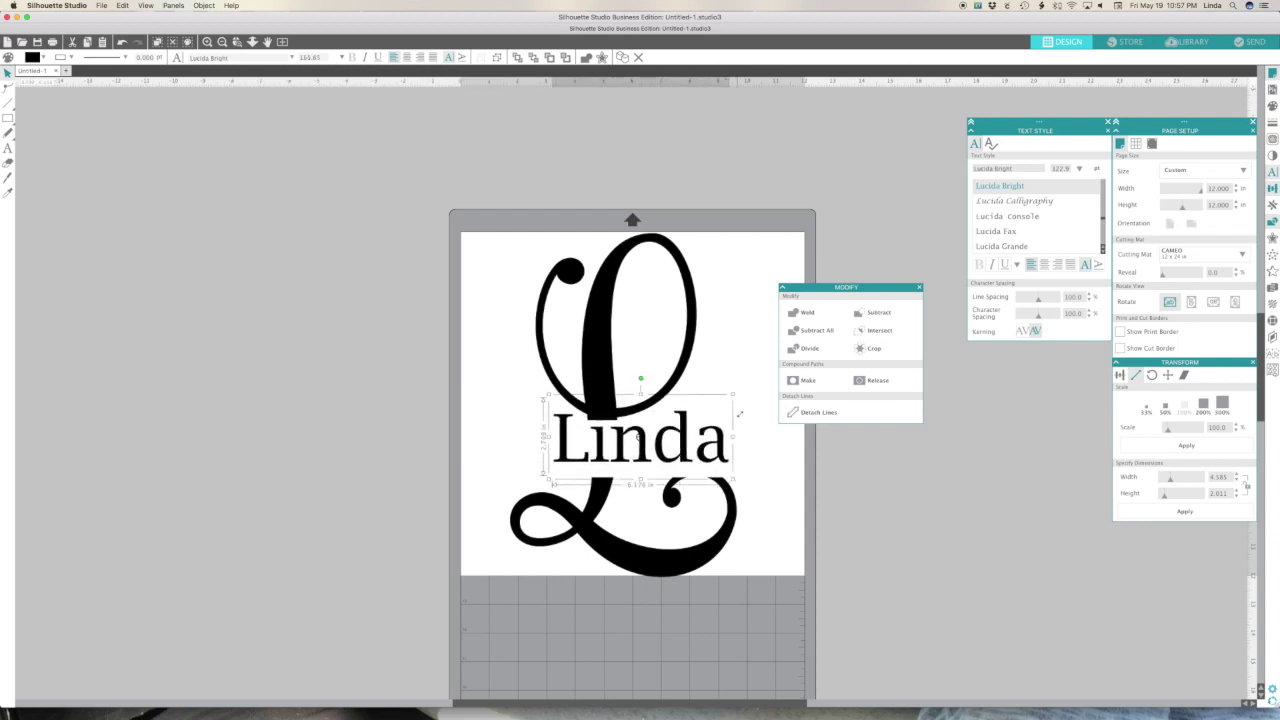
pyautogui.moveTo(681, 451); pyautogui.dragTo(674, 461)
pyautogui.click(449, 459)
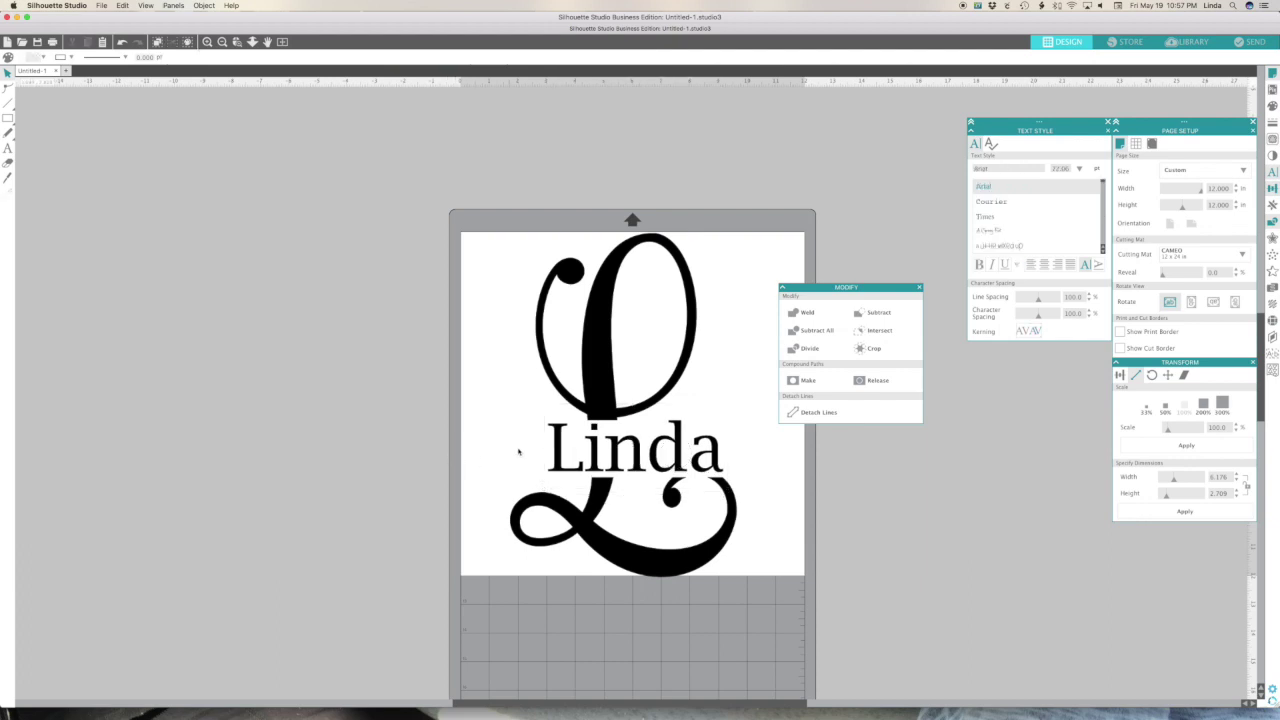
# Step: Try the Carolina Script font on the name in the gap
pyautogui.click(620, 462)
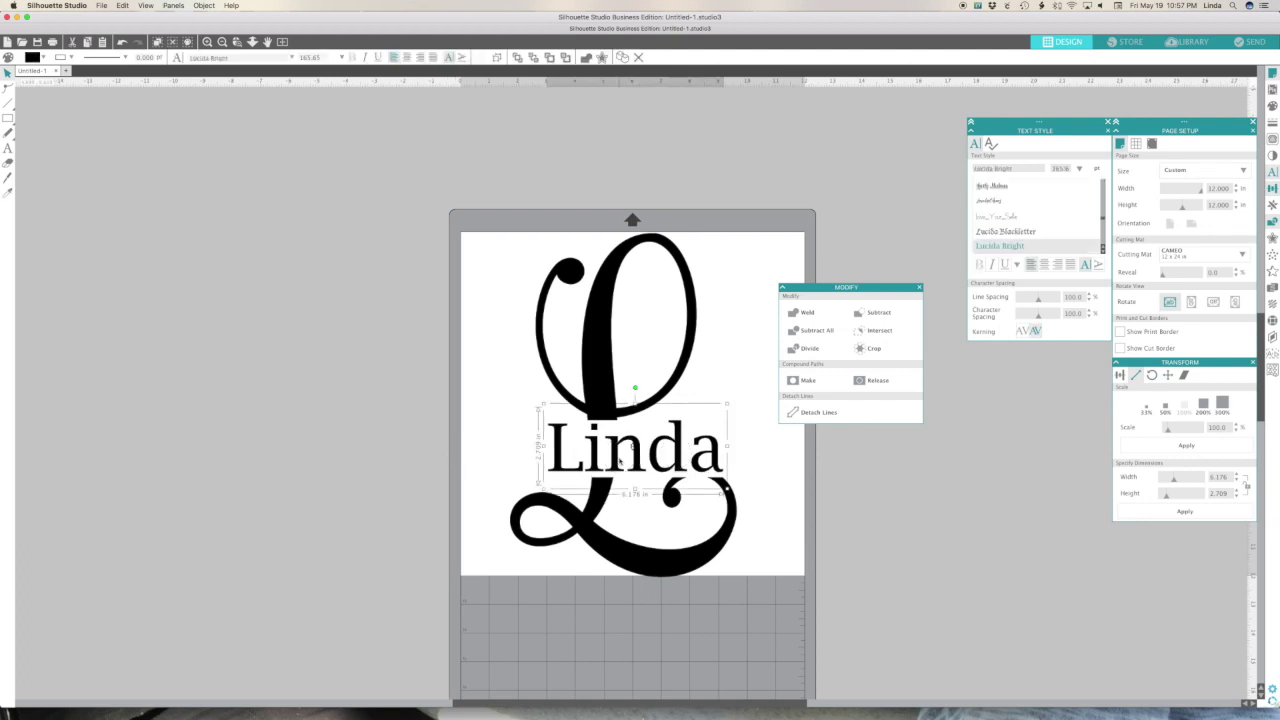
pyautogui.click(1025, 168)
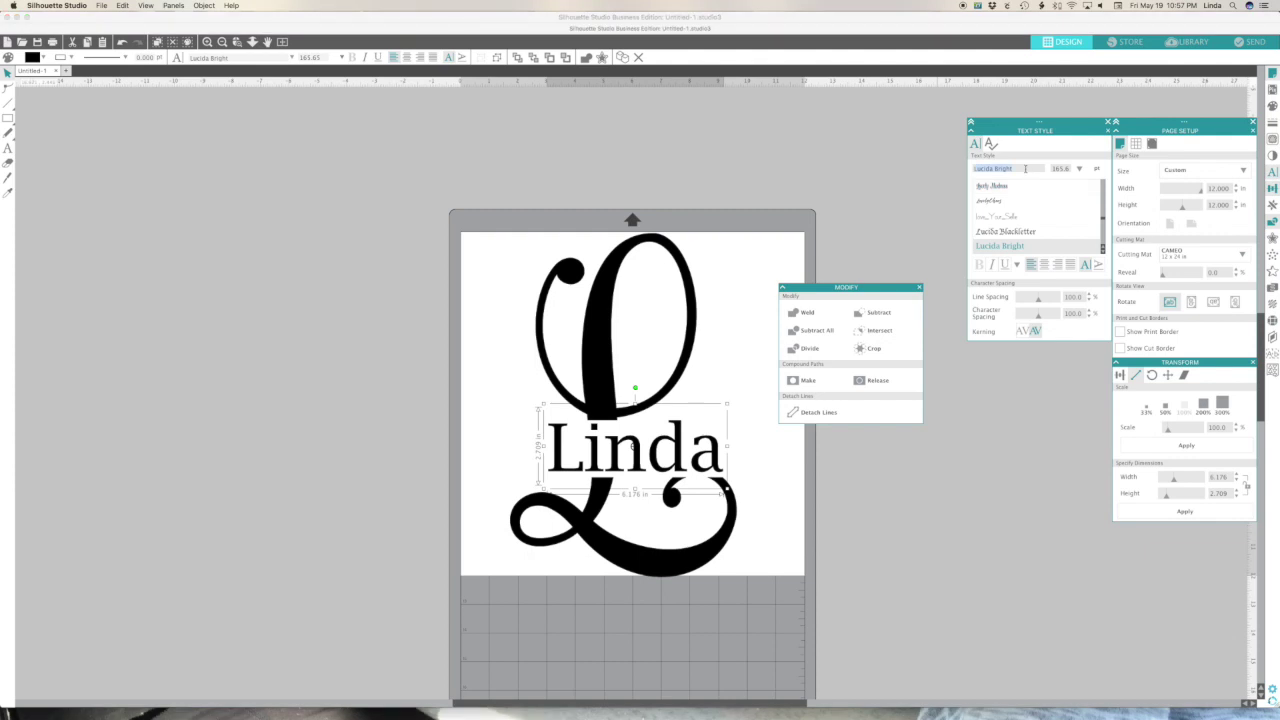
pyautogui.write('Cambria Sans')
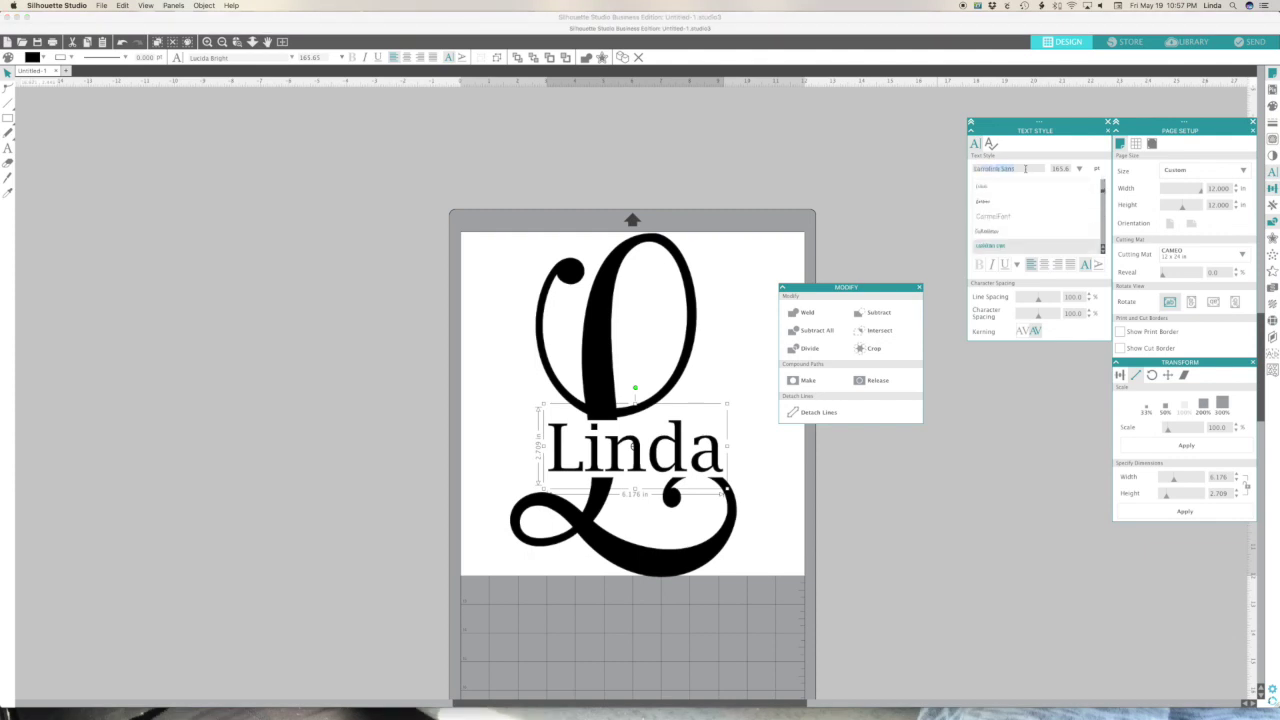
pyautogui.scroll(-1, 1075, 252)
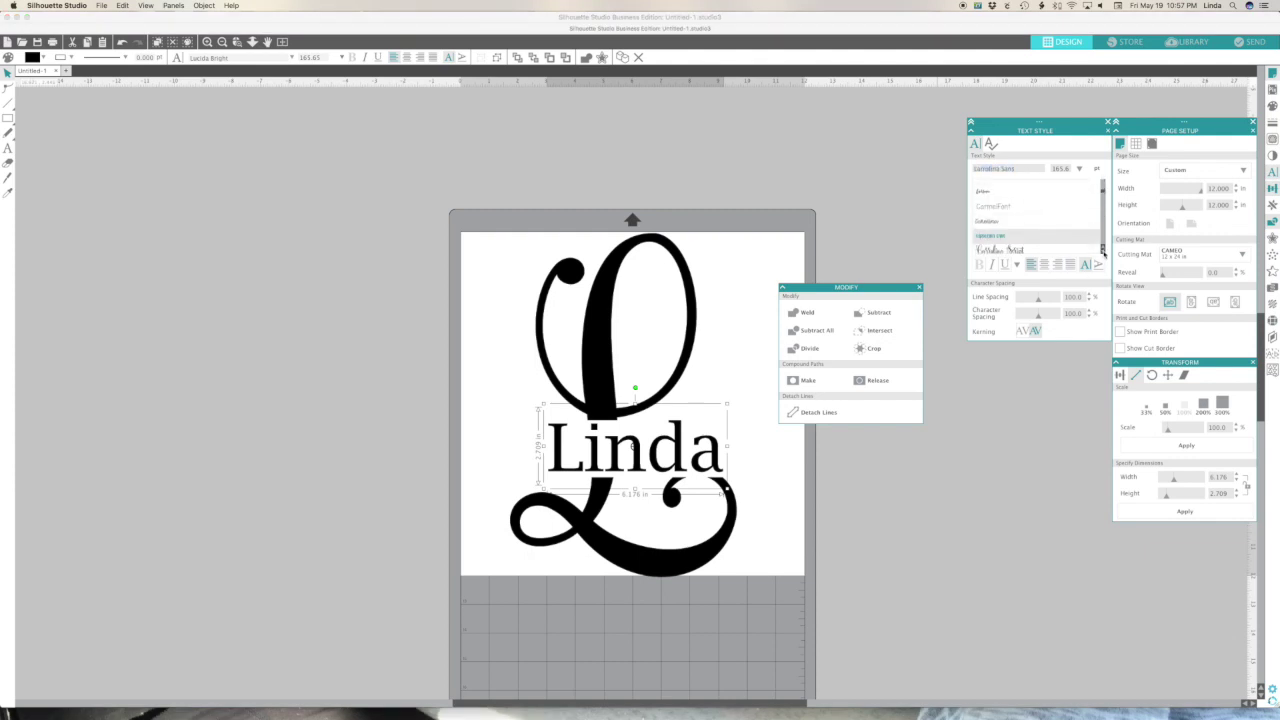
pyautogui.click(1075, 250)
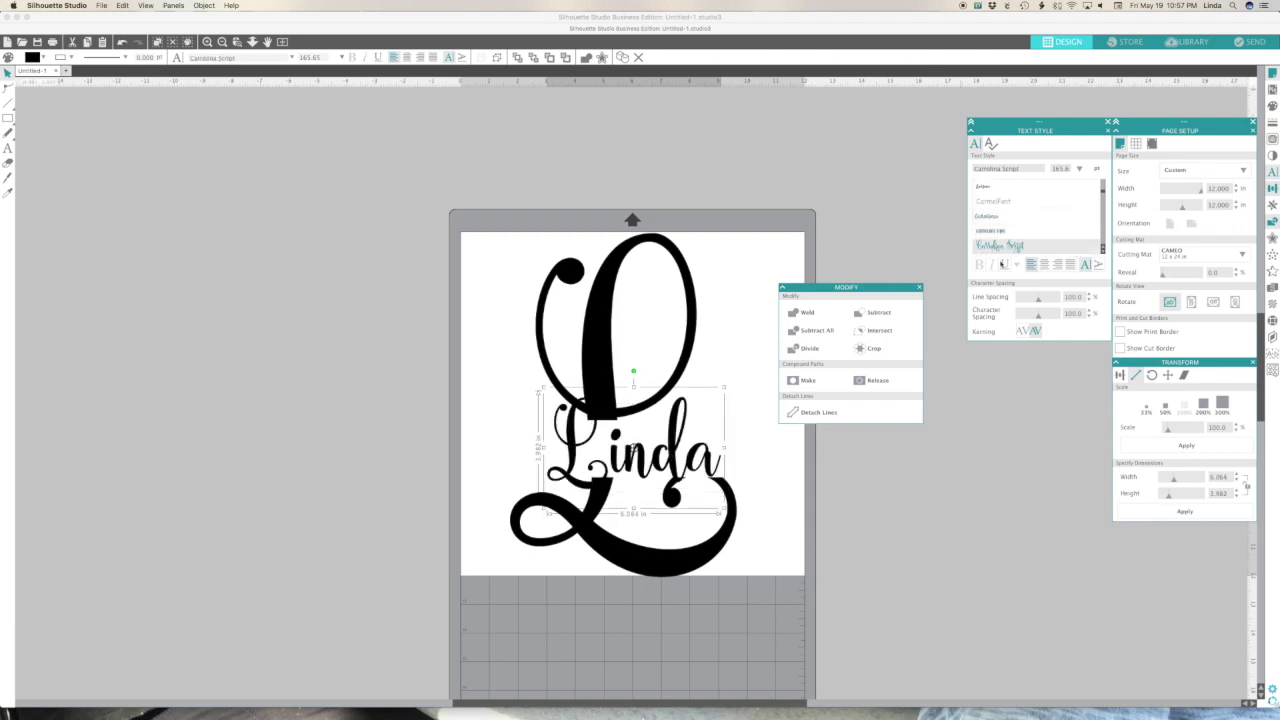
# Step: Try the CarmelFont and CatCute fonts on the name
pyautogui.click(1000, 201)
pyautogui.click(1104, 237)
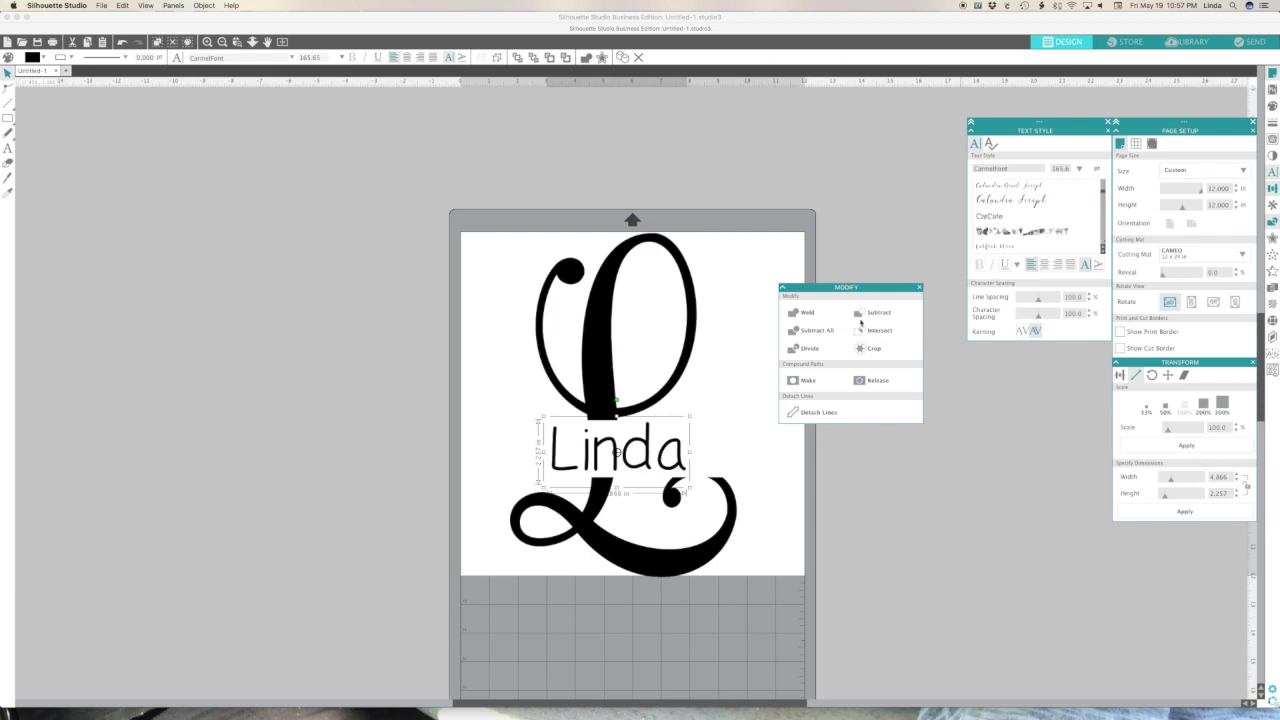
pyautogui.press('Down')
pyautogui.press('Down')
pyautogui.press('Down')
pyautogui.press('Down')
pyautogui.press('Down')
pyautogui.click(1012, 216)
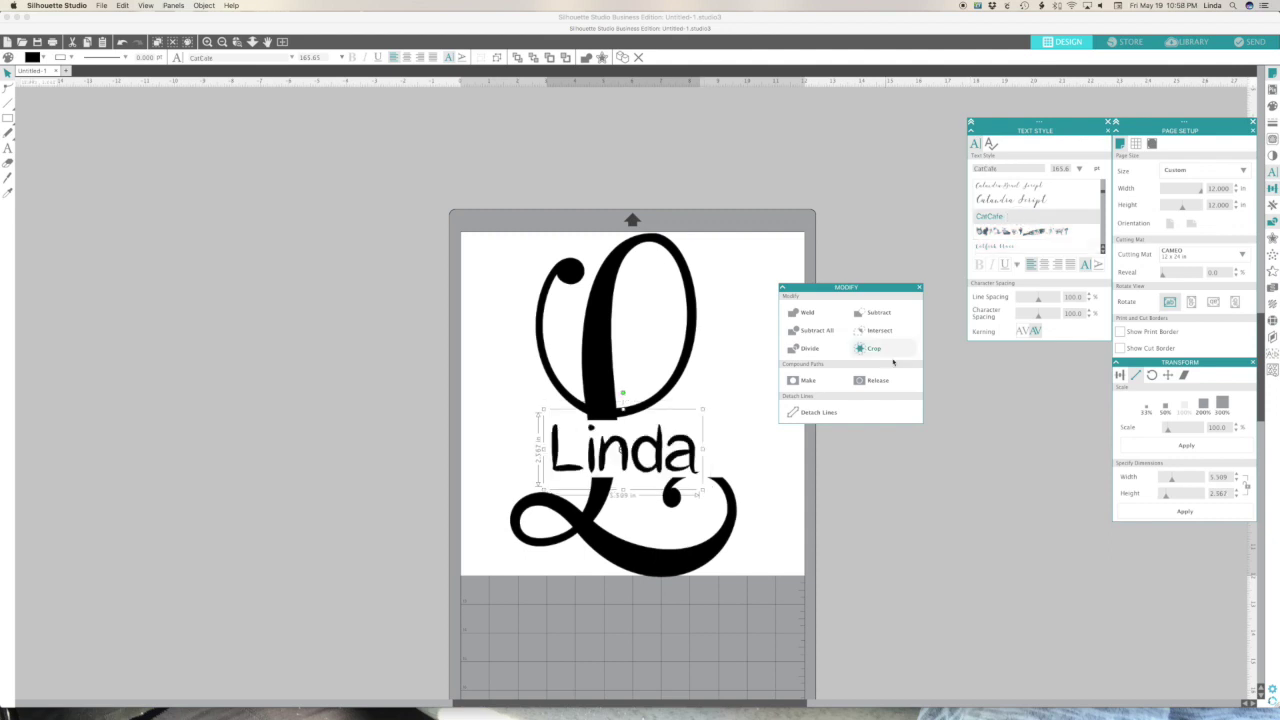
# Step: Set the name's font to Cenotaph and move the name off the page, to the left of the split letter
pyautogui.scroll(-3, 1030, 225)
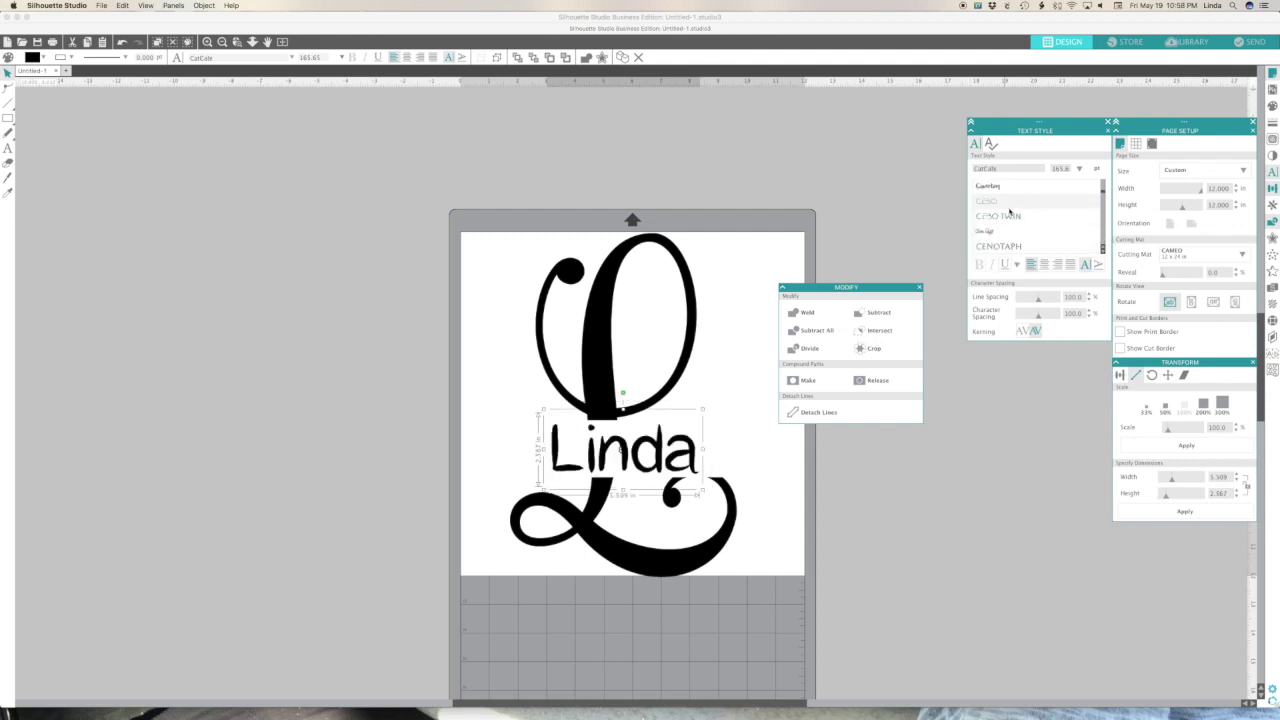
pyautogui.click(1005, 246)
pyautogui.moveTo(722, 449); pyautogui.dragTo(697, 450)
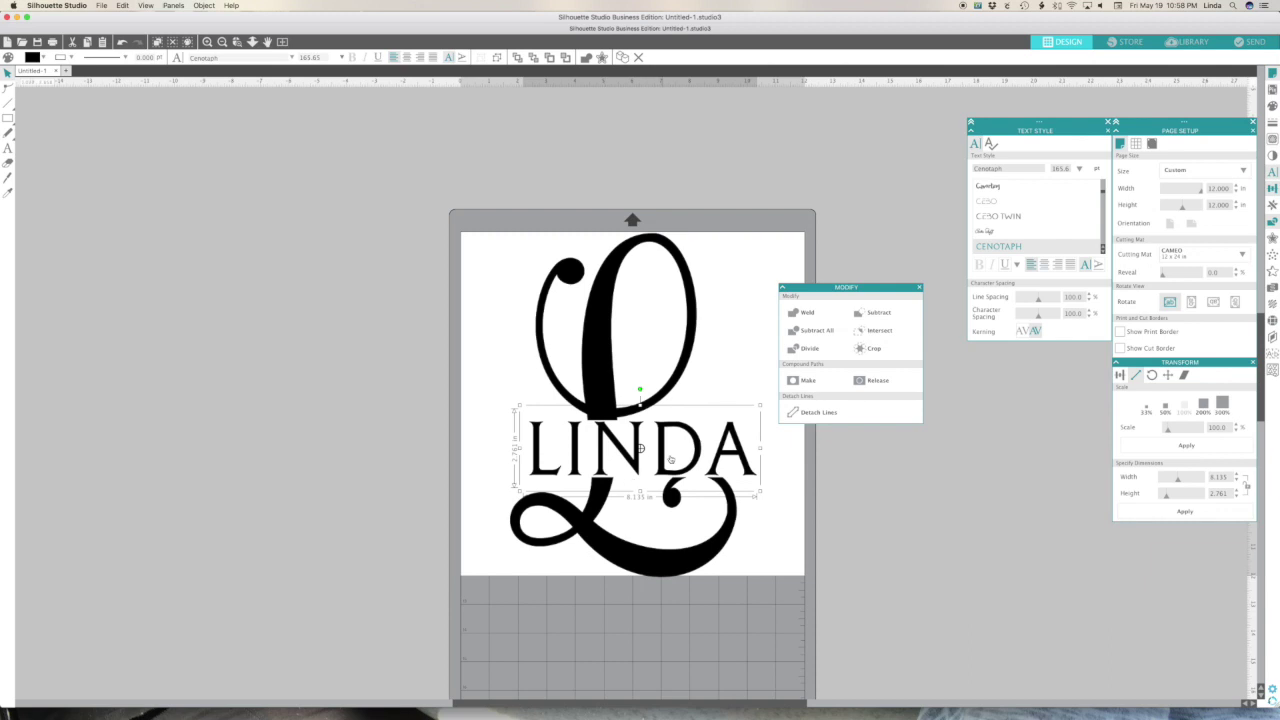
pyautogui.moveTo(694, 457); pyautogui.dragTo(335, 448)
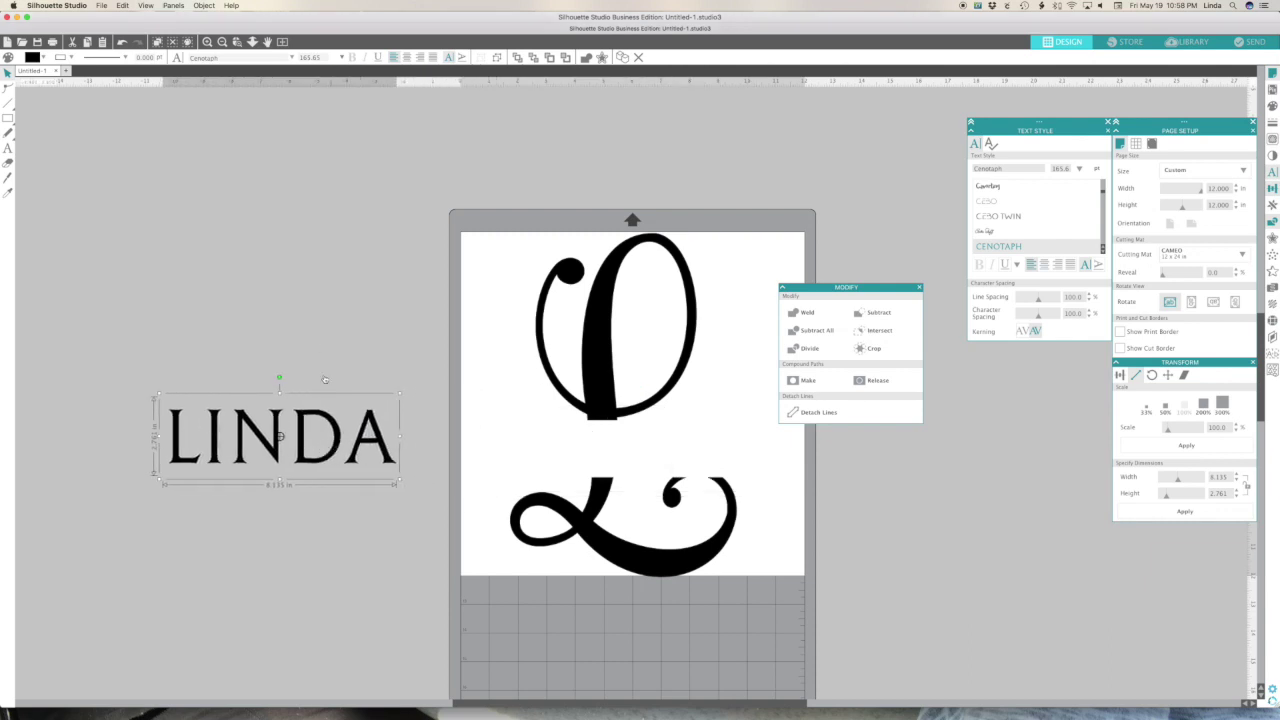
# Step: Draw a thin horizontal rectangle about 9.2 by 1 in above the name, beside the page
pyautogui.click(324, 379)
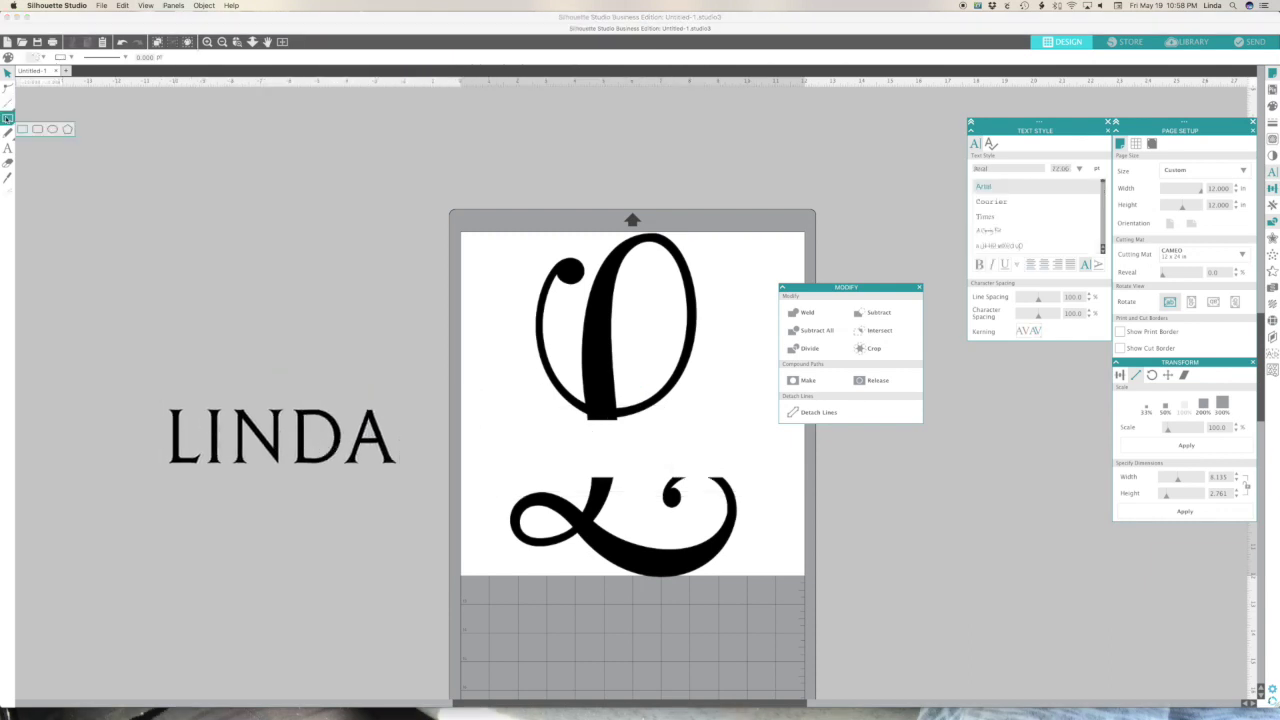
pyautogui.click(8, 117)
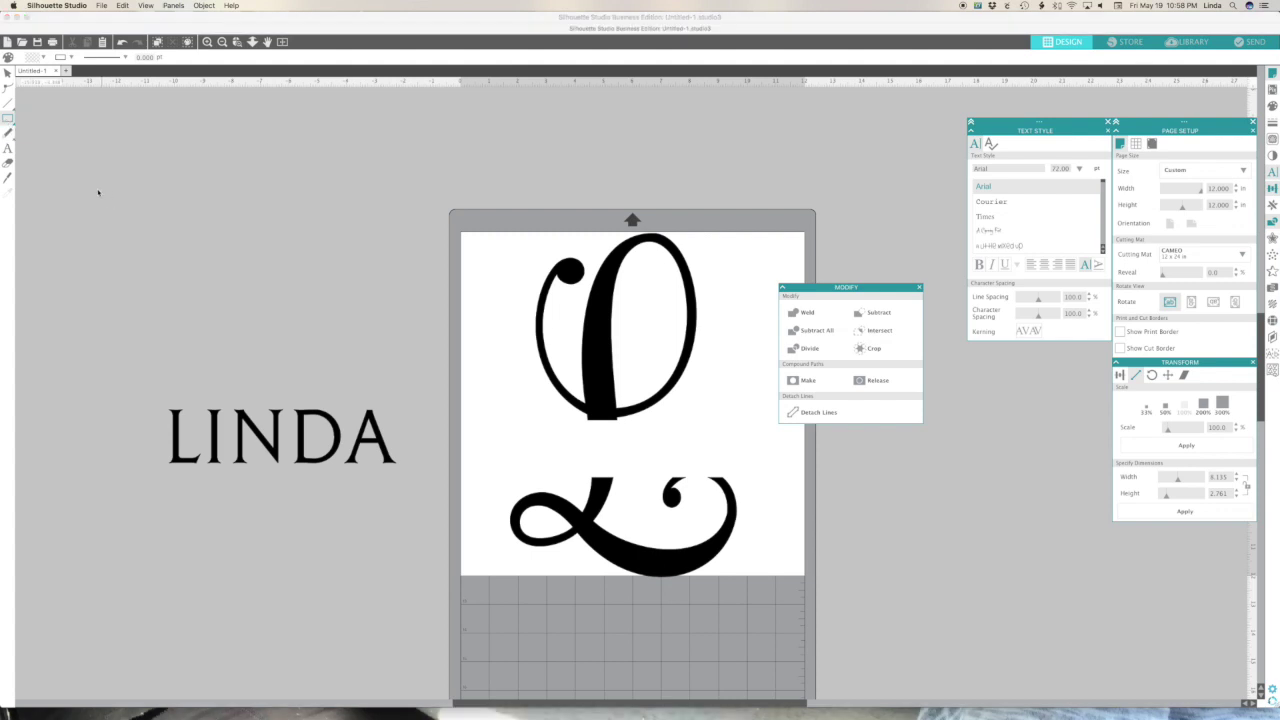
pyautogui.moveTo(92, 189); pyautogui.dragTo(356, 217)
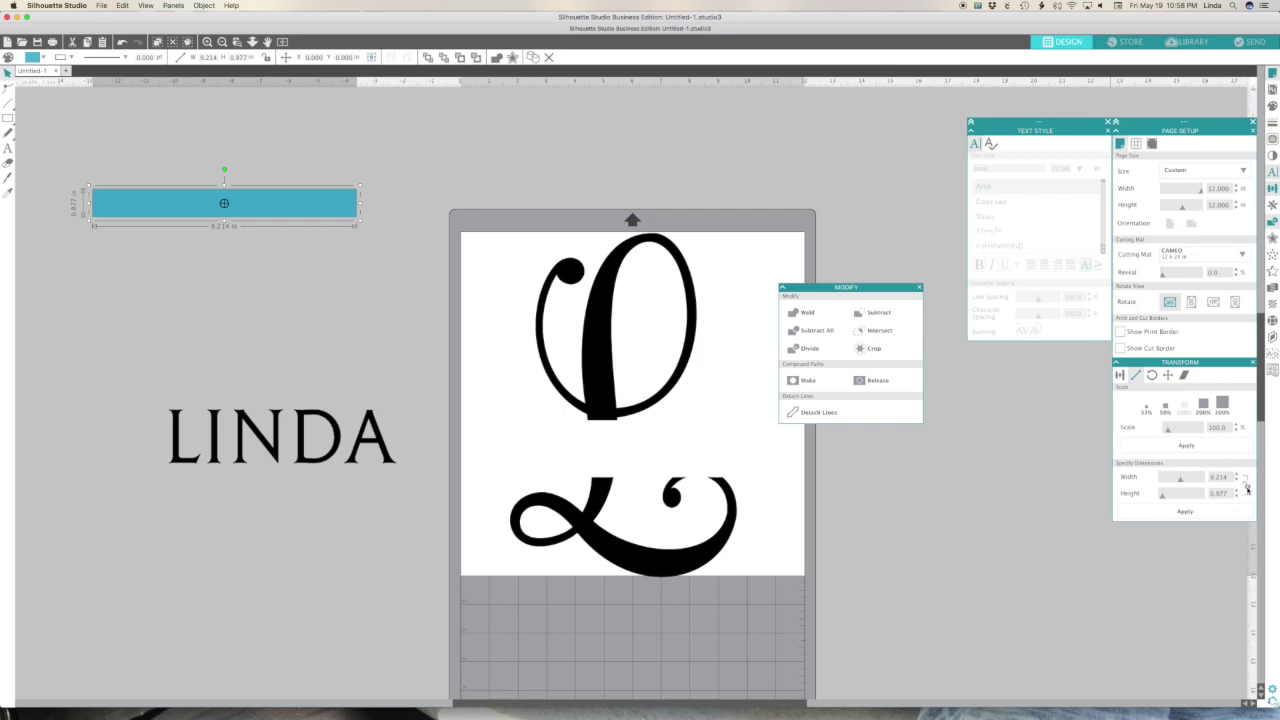
# Step: Resize the blue rectangle to 7.9 in wide and 0.186 in high
pyautogui.moveTo(1213, 477); pyautogui.dragTo(1229, 477)
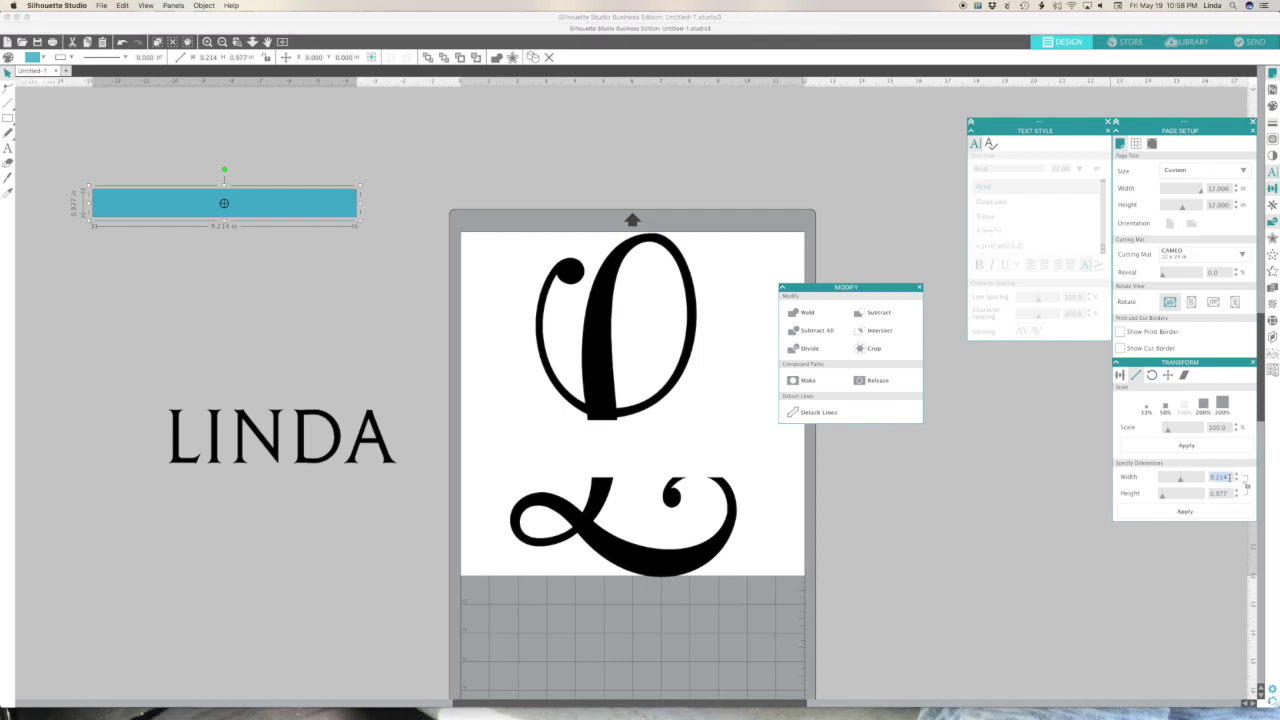
pyautogui.click(600, 543)
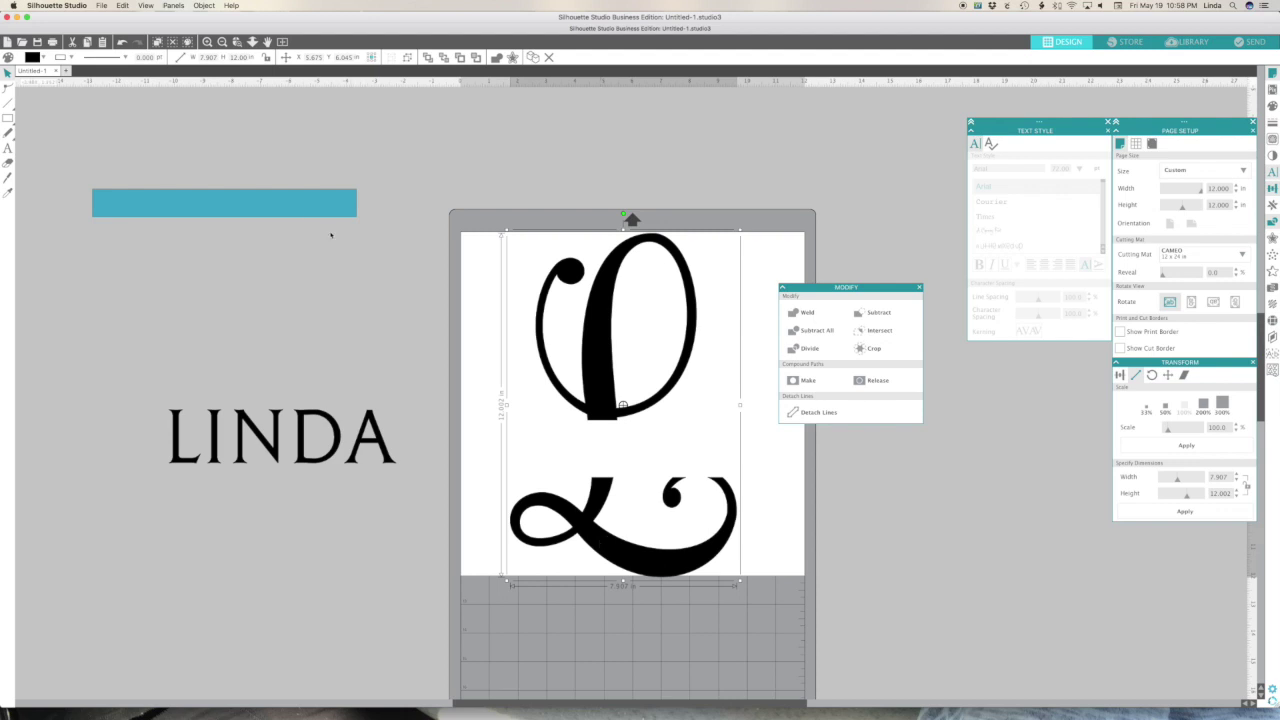
pyautogui.click(281, 204)
pyautogui.doubleClick(1220, 477)
pyautogui.write('7.5')
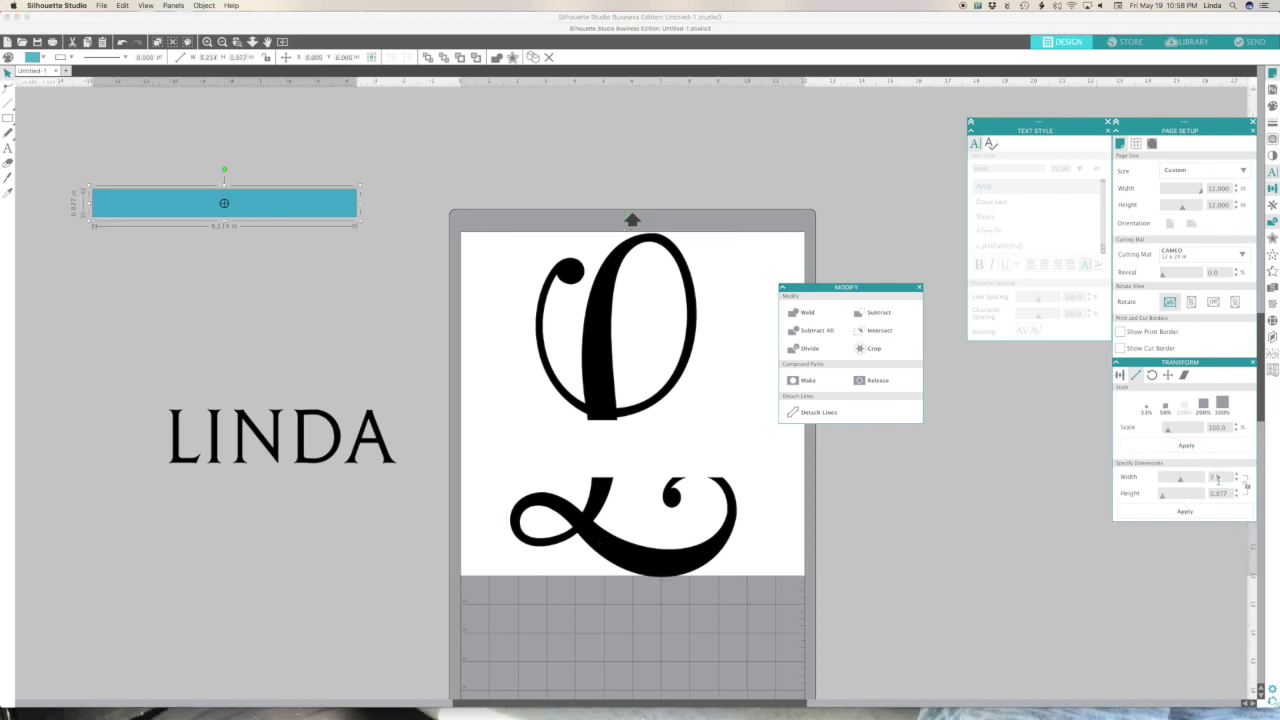
pyautogui.doubleClick(1230, 493)
pyautogui.press('BackSpace')
pyautogui.write('.186')
pyautogui.click(1196, 508)
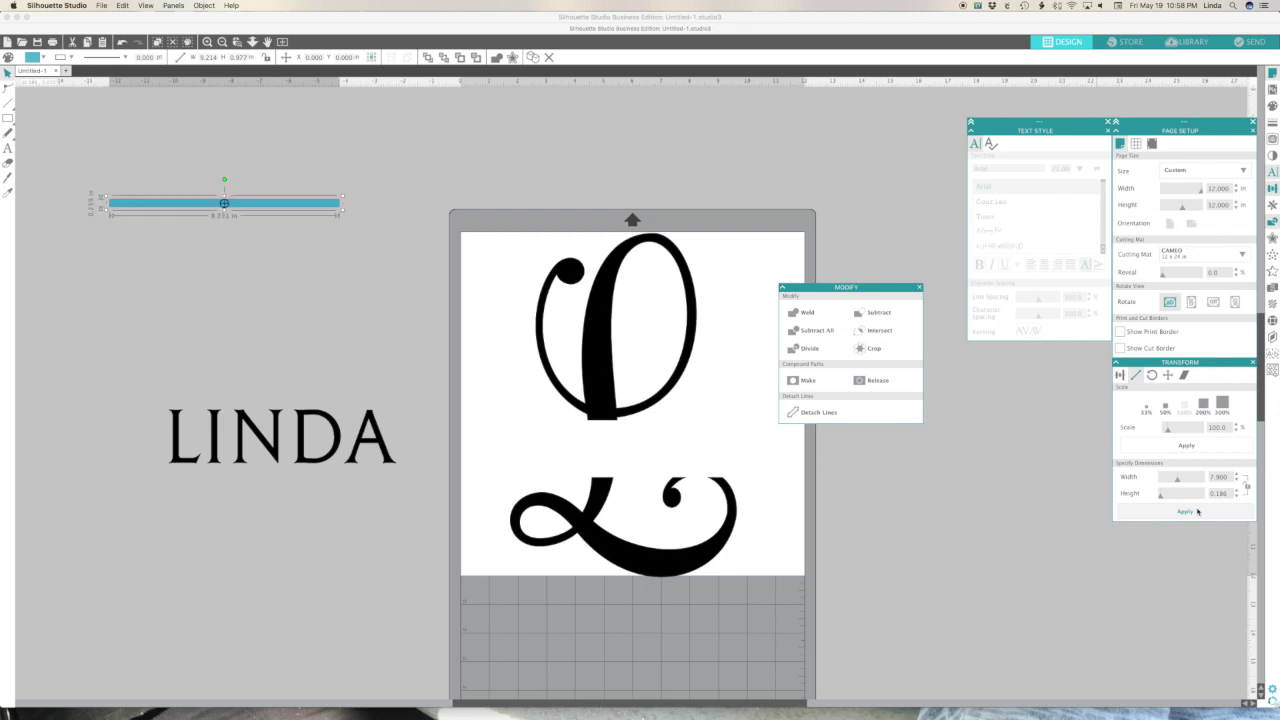
# Step: Duplicate the thin blue bar and place the copy a short distance below the original, beside the page
pyautogui.moveTo(309, 203); pyautogui.dragTo(348, 211)
pyautogui.rightClick(348, 213)
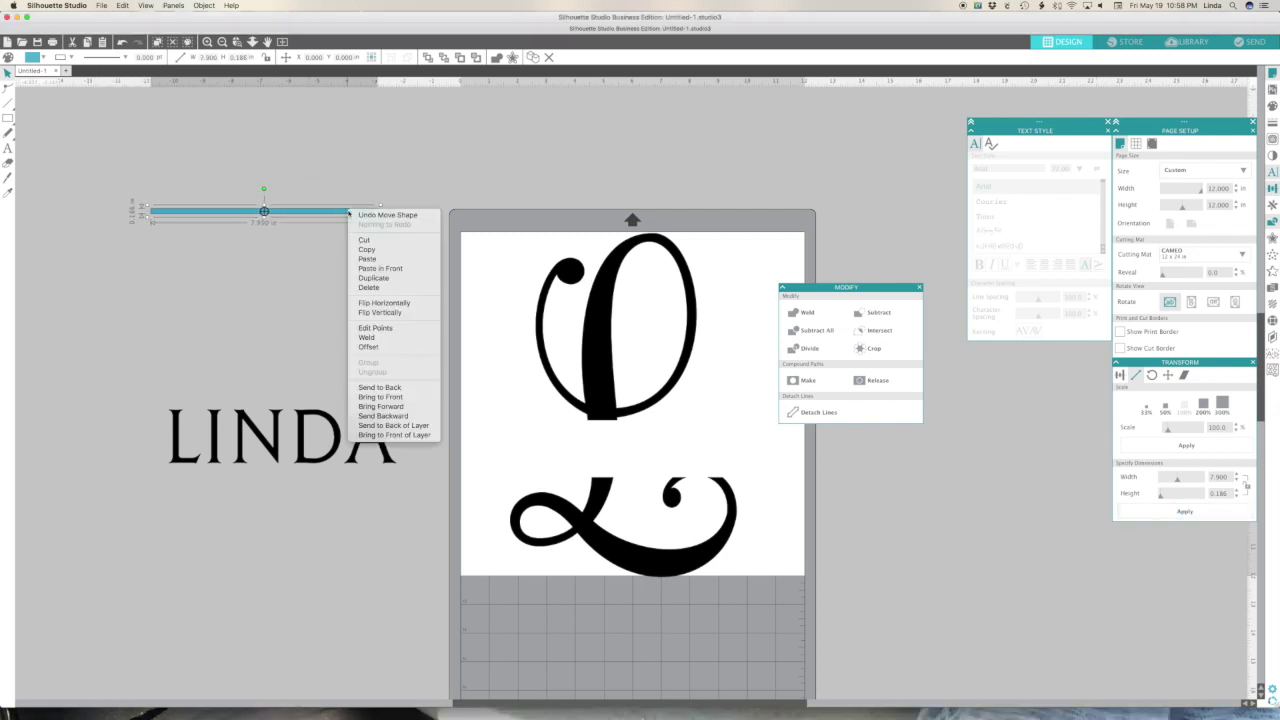
pyautogui.click(380, 279)
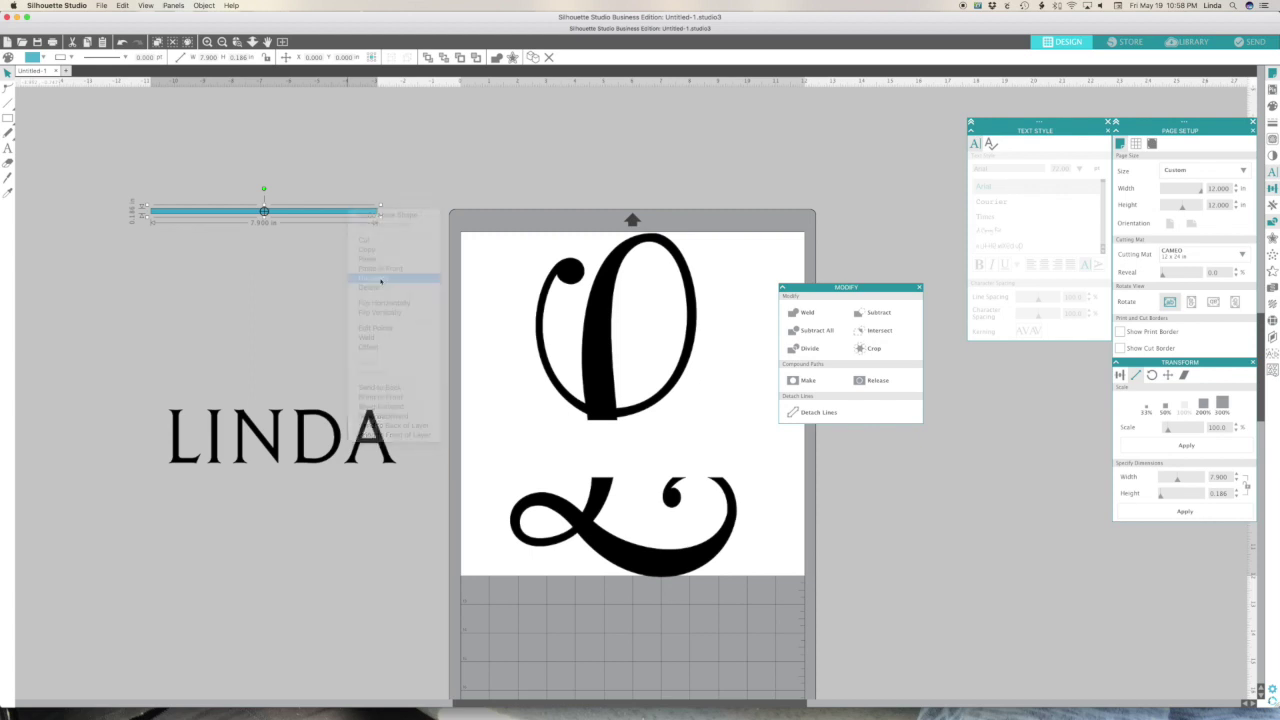
pyautogui.moveTo(362, 213); pyautogui.dragTo(358, 255)
pyautogui.click(300, 210)
pyautogui.keyDown('shift'); pyautogui.click(300, 250); pyautogui.keyUp('shift')
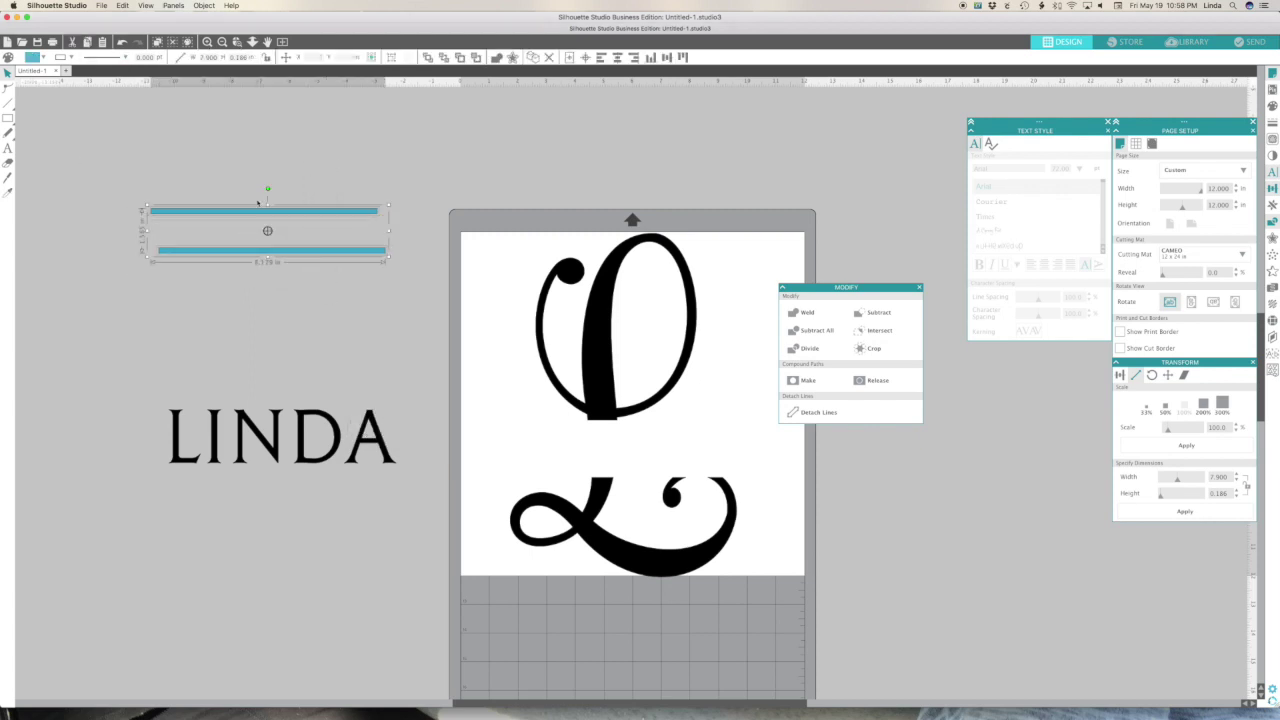
pyautogui.click(372, 172)
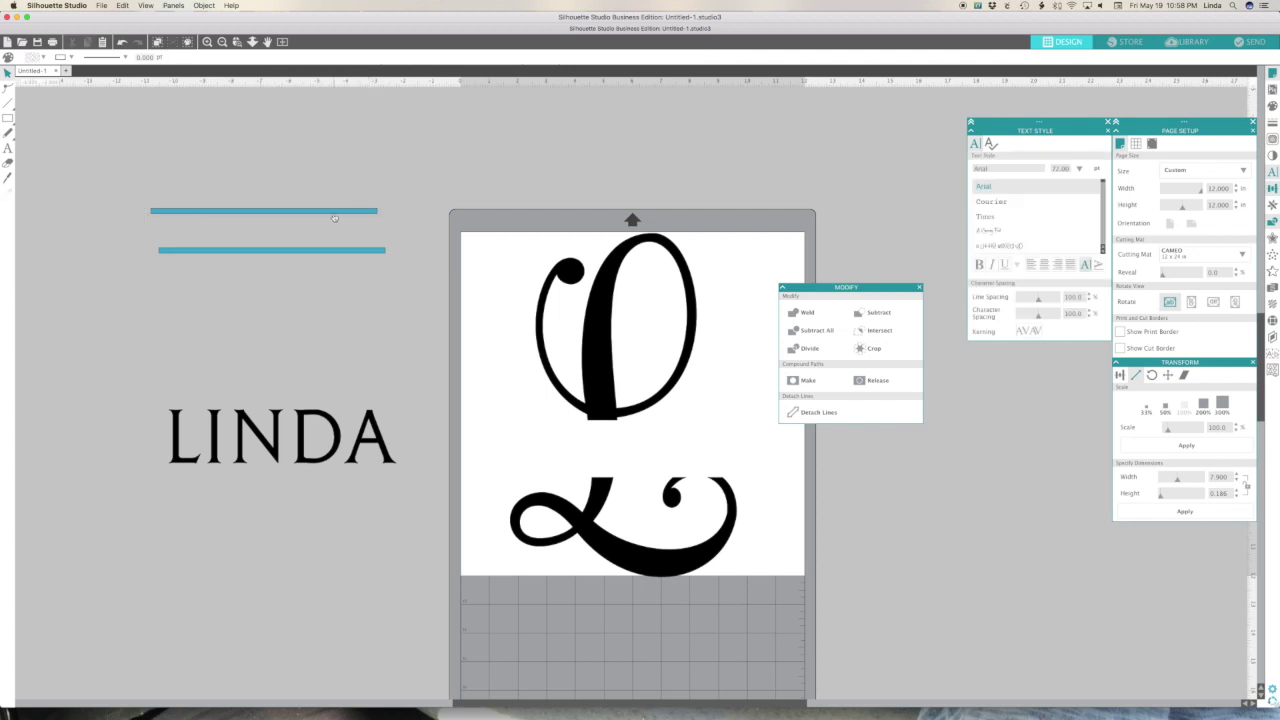
# Step: Move the two bars into the letter's gap, one under the upper half and one above the lower half
pyautogui.click(207, 41)
pyautogui.moveTo(184, 127); pyautogui.dragTo(725, 451)
pyautogui.click(270, 240)
pyautogui.moveTo(216, 188); pyautogui.dragTo(748, 515)
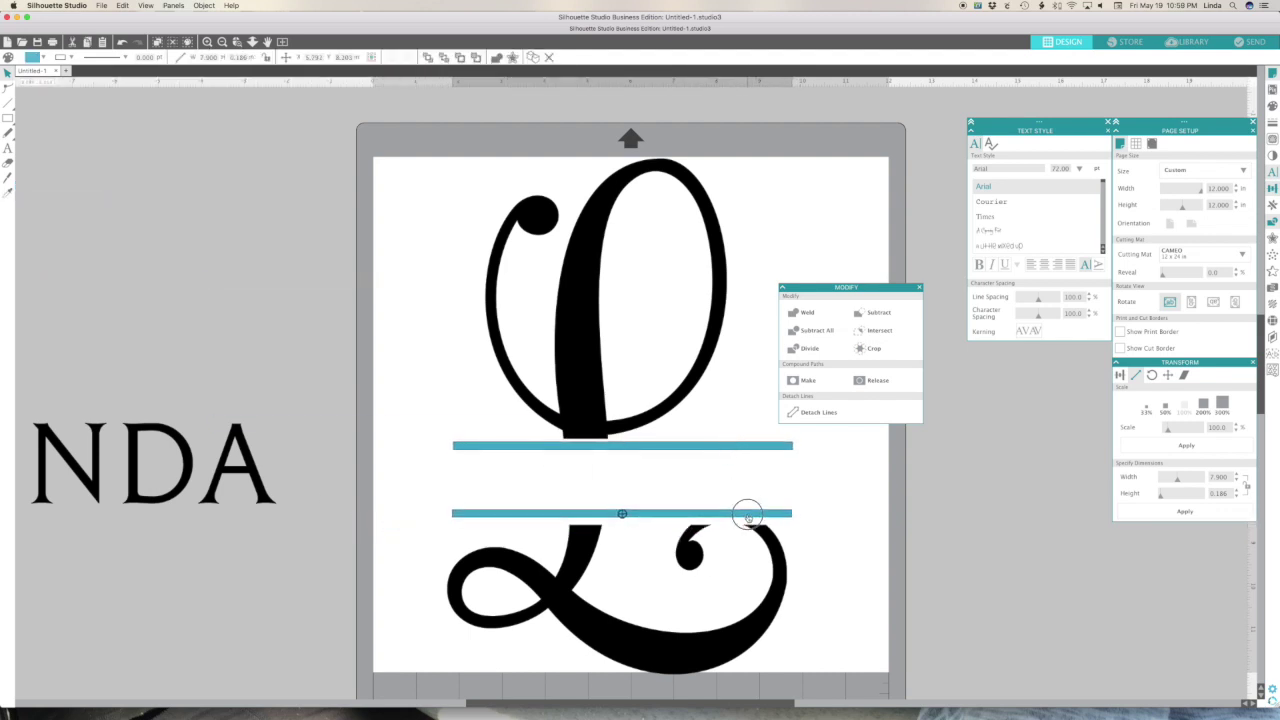
# Step: Align the split letter and both bars to a common horizontal center
pyautogui.click(628, 464)
pyautogui.moveTo(404, 323); pyautogui.dragTo(586, 571)
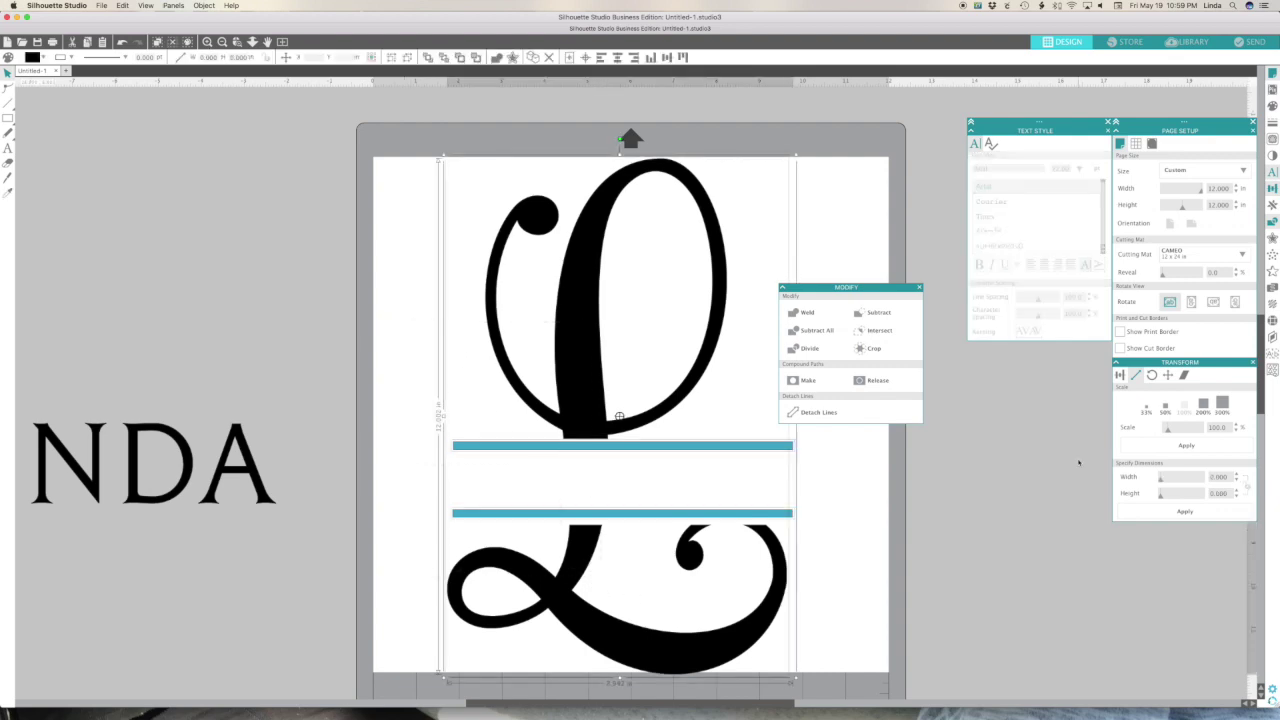
pyautogui.moveTo(1152, 366); pyautogui.dragTo(1100, 383)
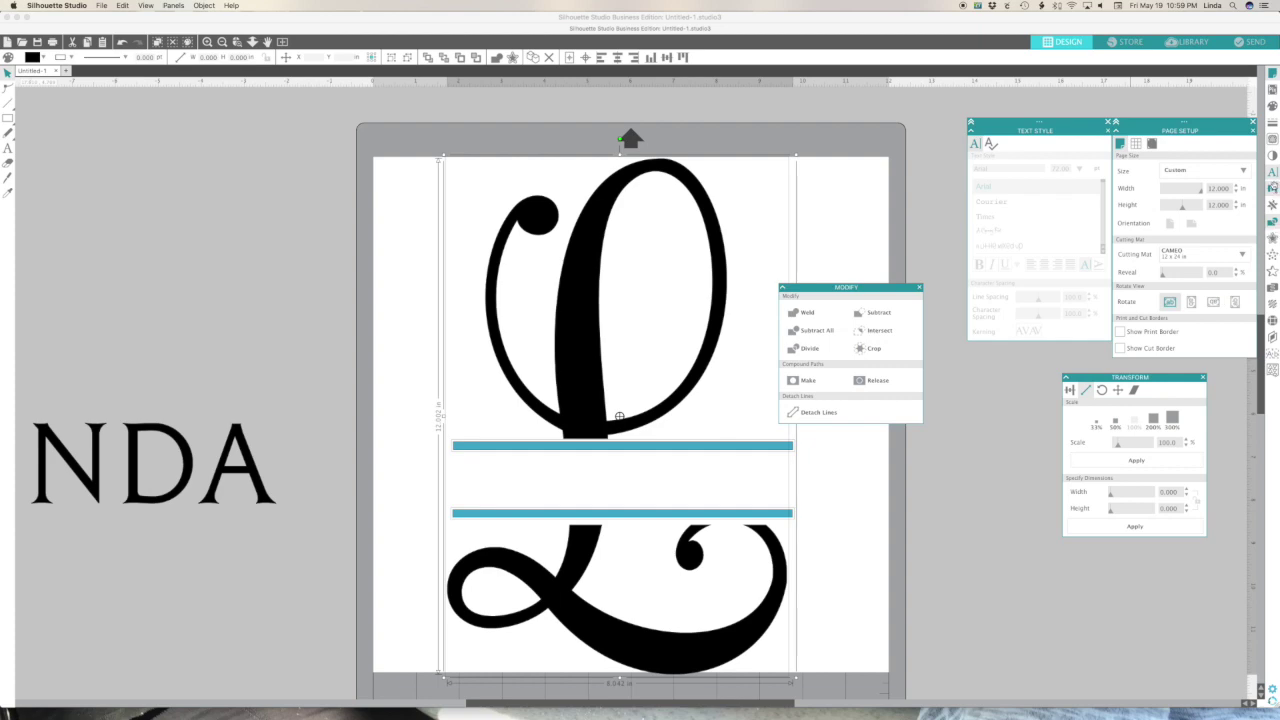
pyautogui.click(1070, 390)
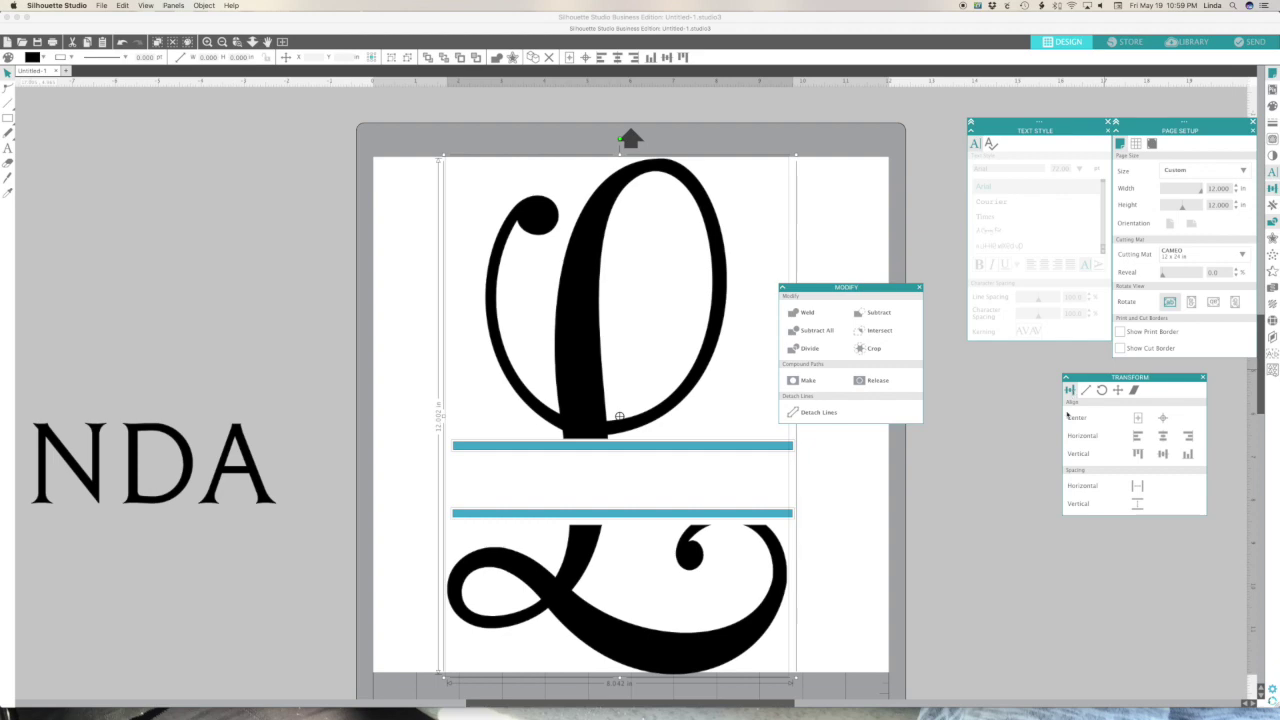
pyautogui.click(1163, 437)
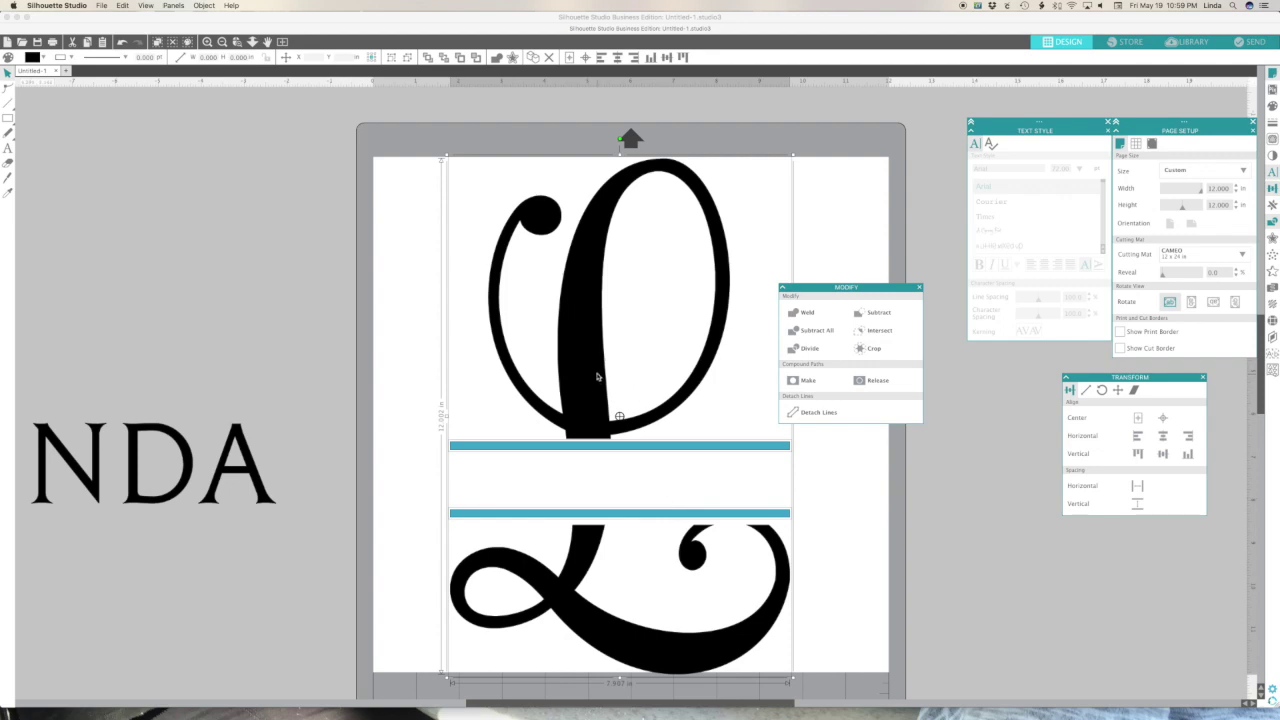
pyautogui.click(397, 493)
# Step: Nudge the upper bar up to meet the cut edge of the letter's upper half
pyautogui.click(508, 448)
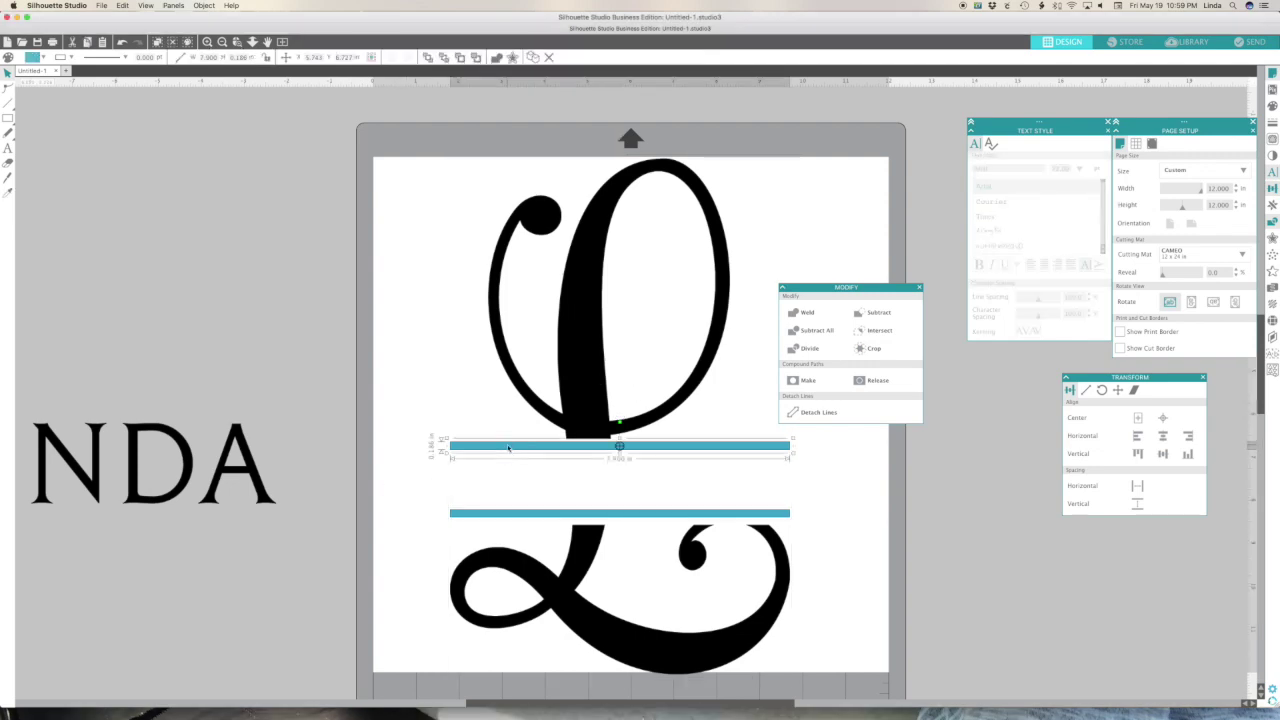
pyautogui.press('Up')
pyautogui.press('Up')
pyautogui.press('Up')
pyautogui.press('Up')
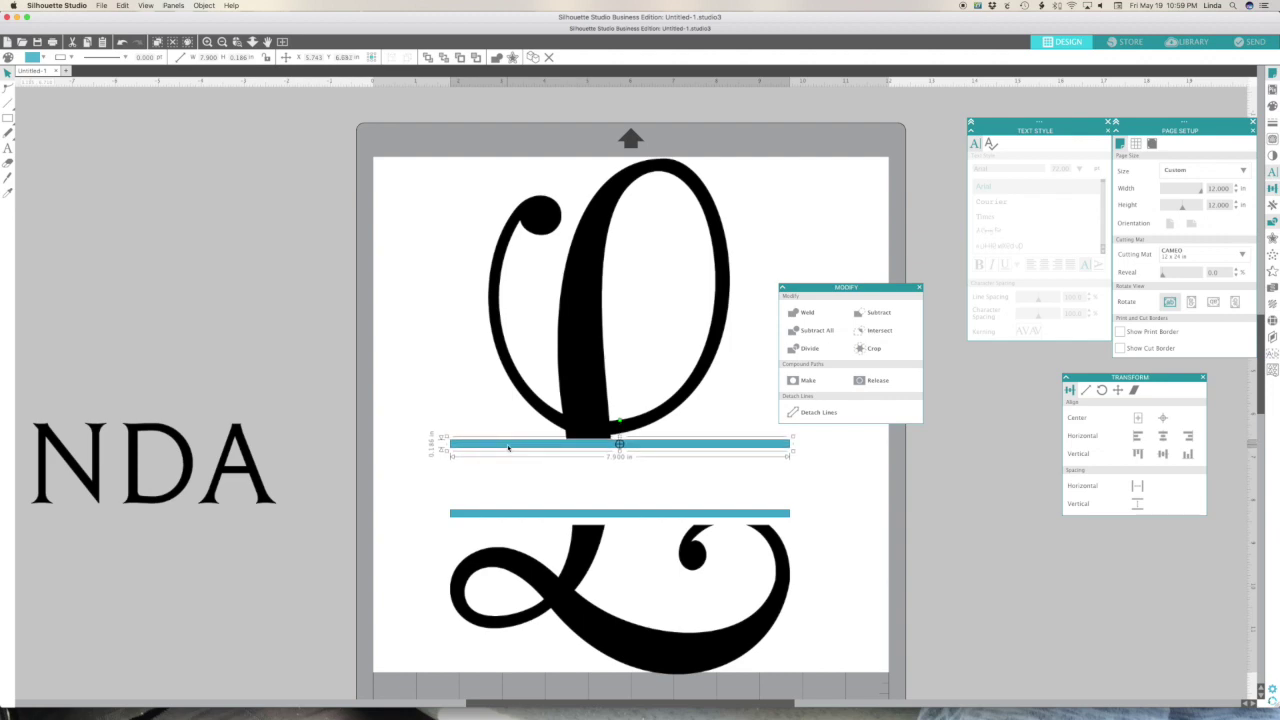
pyautogui.press('Up')
# Step: Nudge the lower bar down to meet the cut edge of the letter's lower half
pyautogui.click(506, 514)
pyautogui.press('Down')
pyautogui.press('Down')
pyautogui.press('Down')
pyautogui.press('Down')
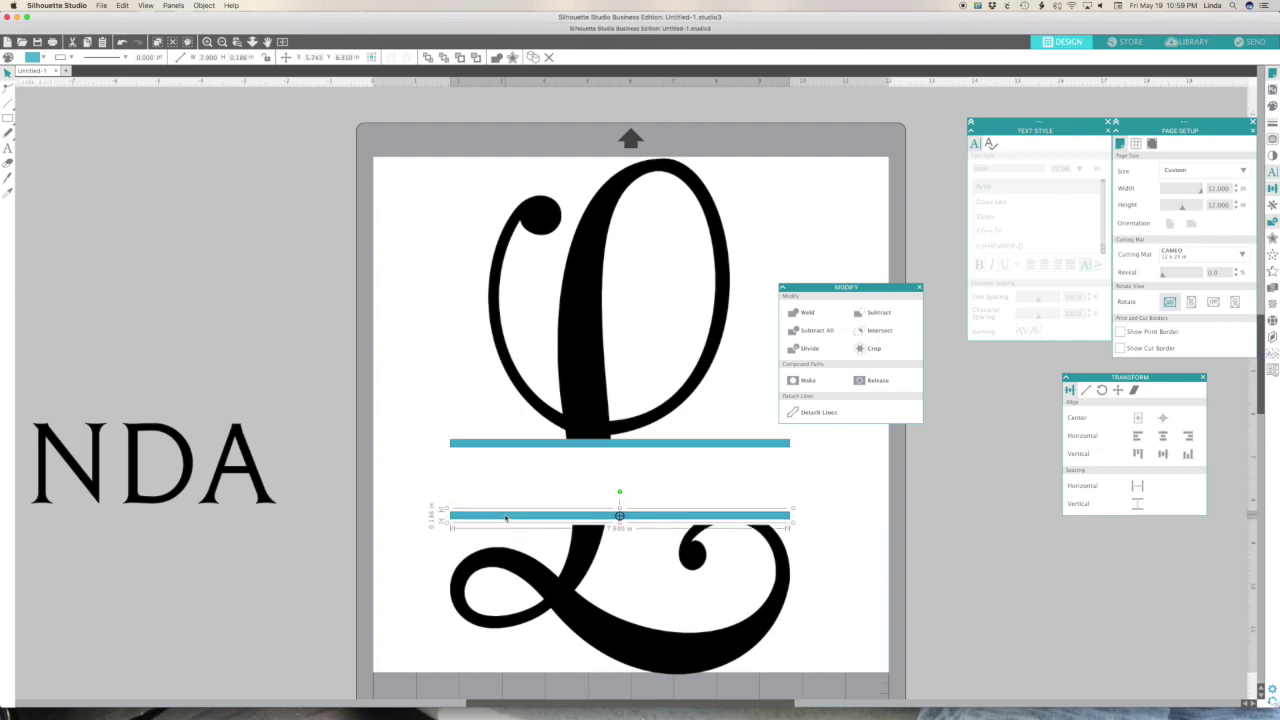
pyautogui.press('Down')
pyautogui.press('Down')
pyautogui.press('Down')
pyautogui.press('Down')
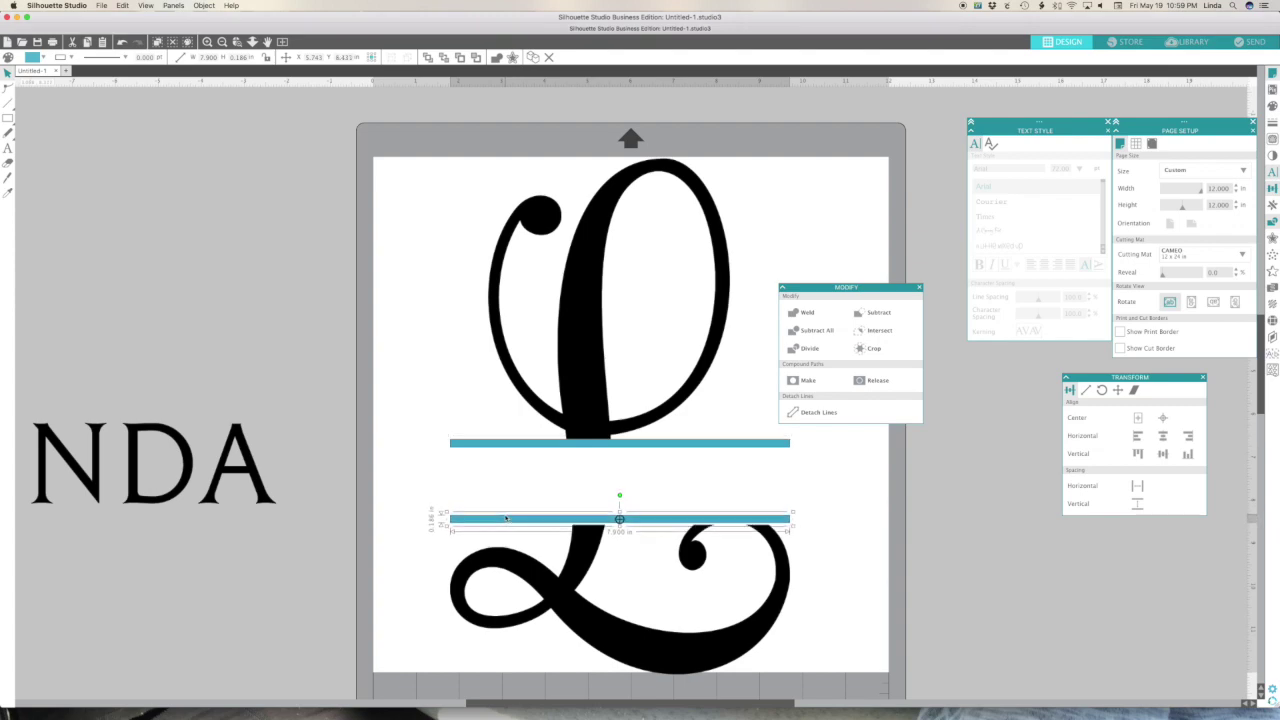
pyautogui.press('Down')
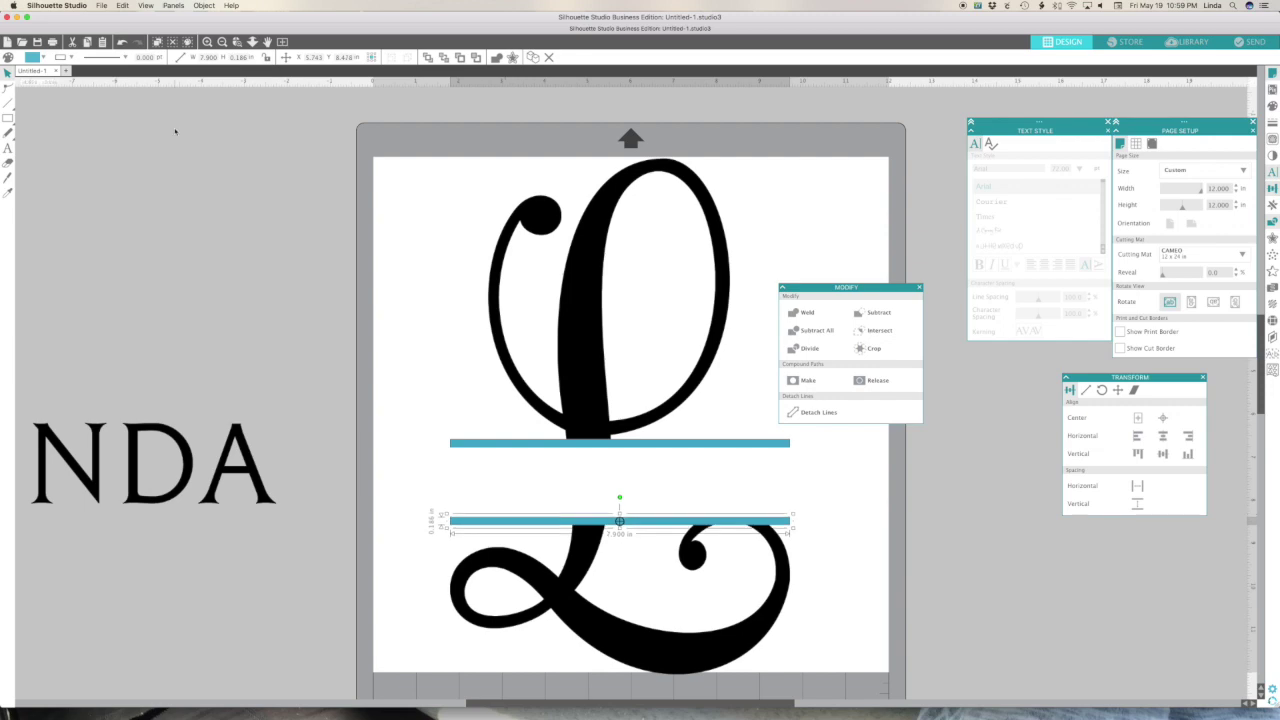
# Step: Fine-tune both bars' vertical positions at close range so each one touches the letter's cut edge
pyautogui.click(236, 41)
pyautogui.moveTo(437, 370); pyautogui.dragTo(714, 604)
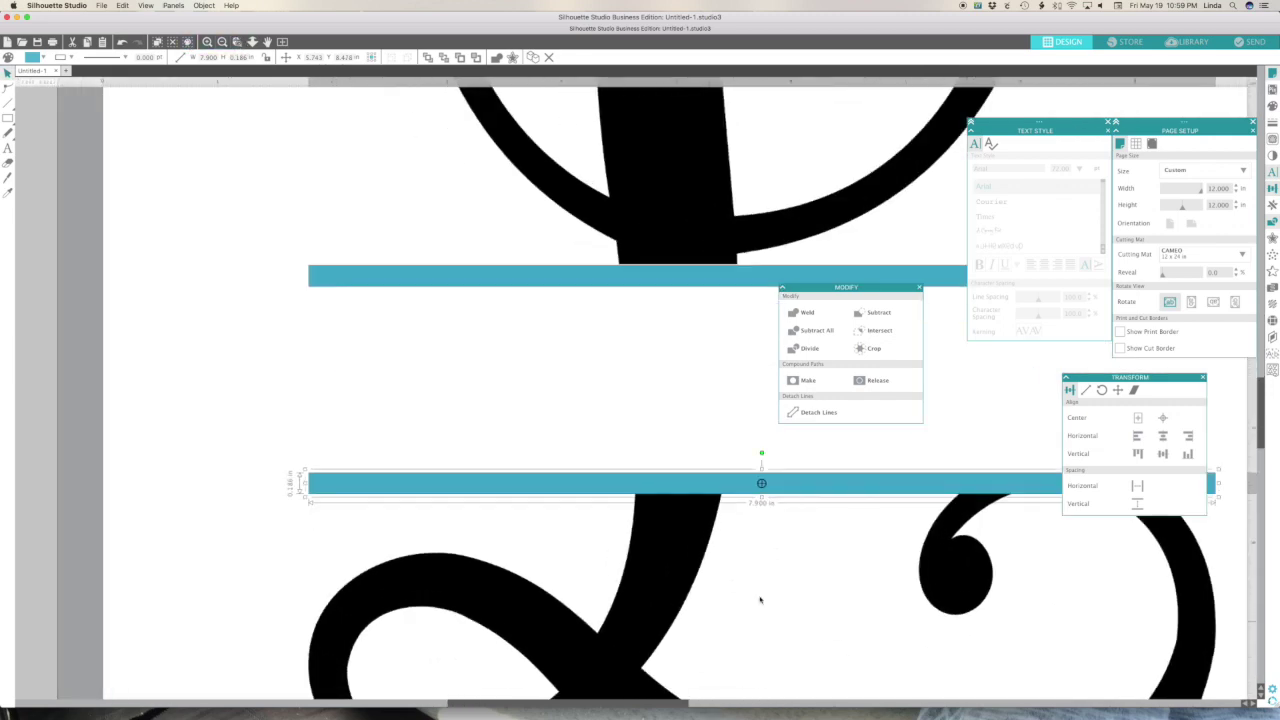
pyautogui.press('Up')
pyautogui.press('Up')
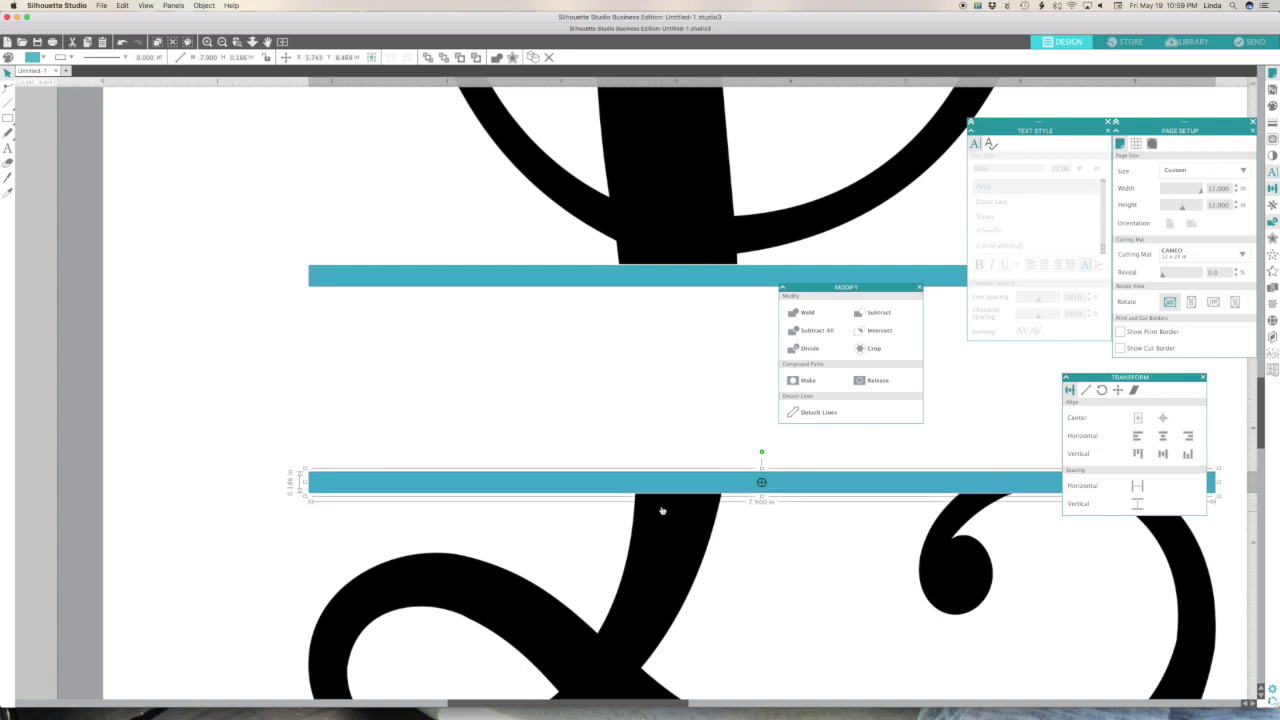
pyautogui.press('Down')
pyautogui.click(710, 275)
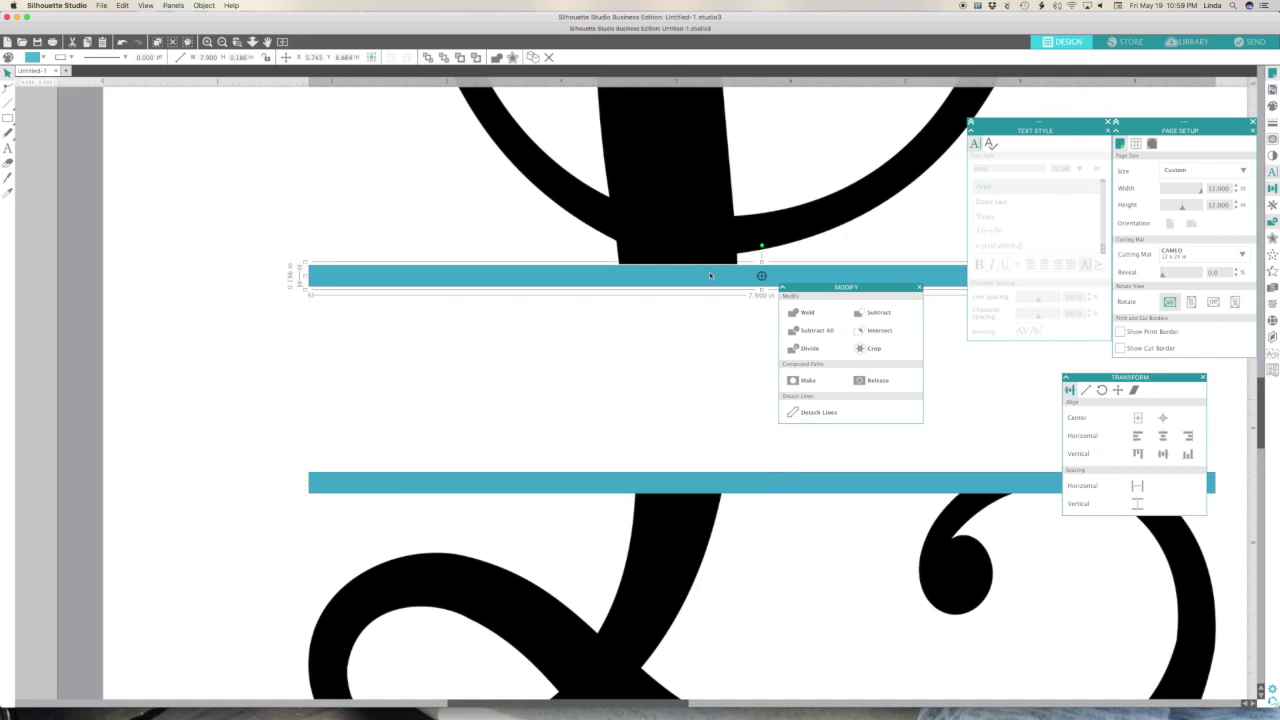
pyautogui.press('Up')
pyautogui.press('Up')
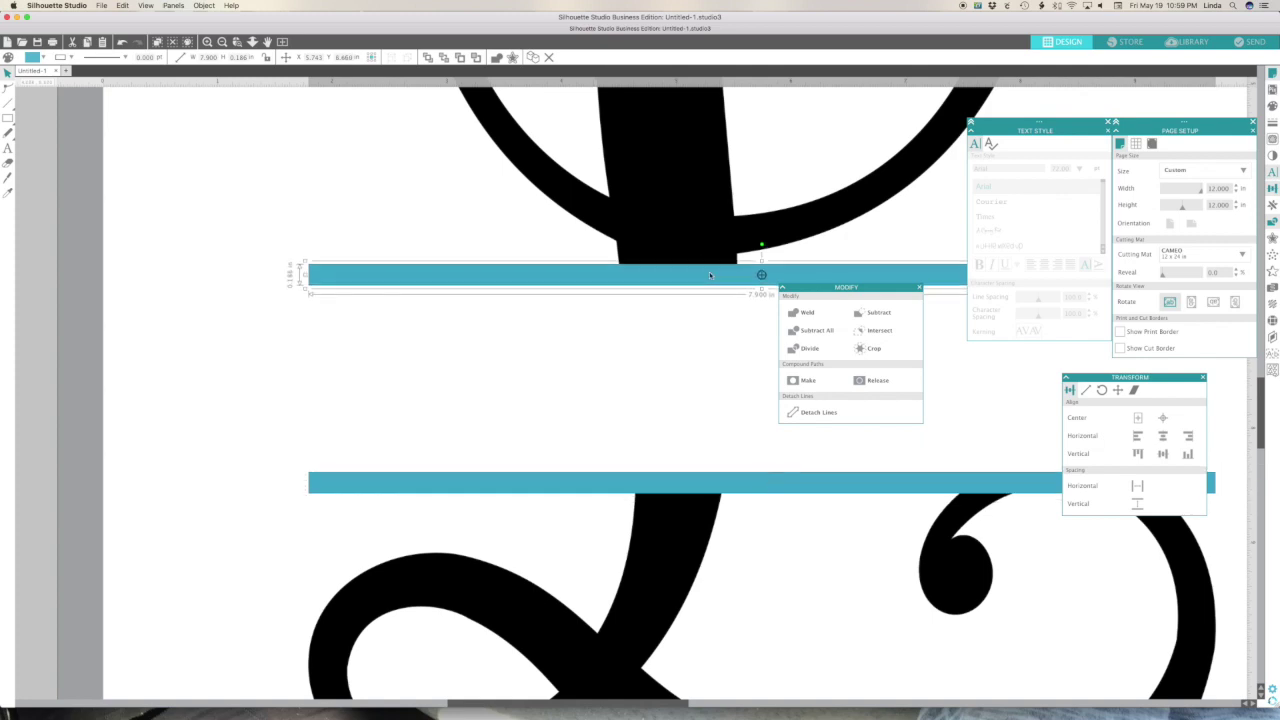
# Step: Select the split letter together with both bars
pyautogui.click(222, 41)
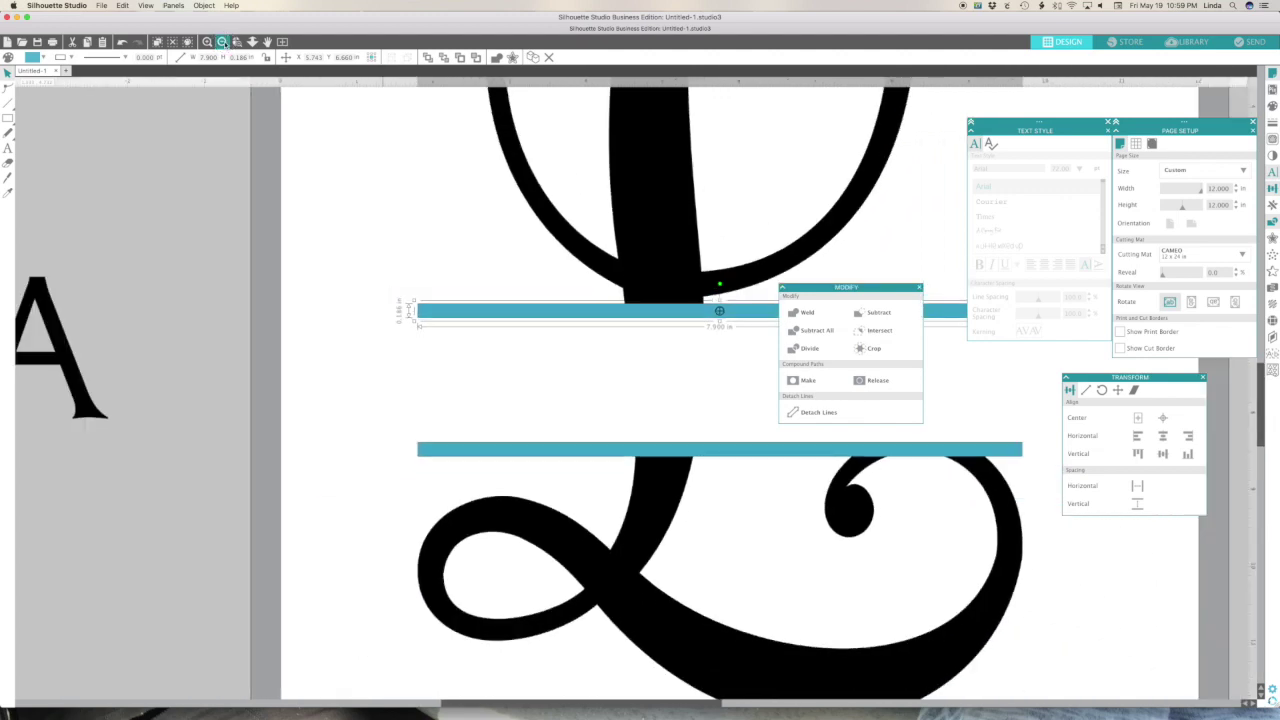
pyautogui.scroll(5, 437, 163)
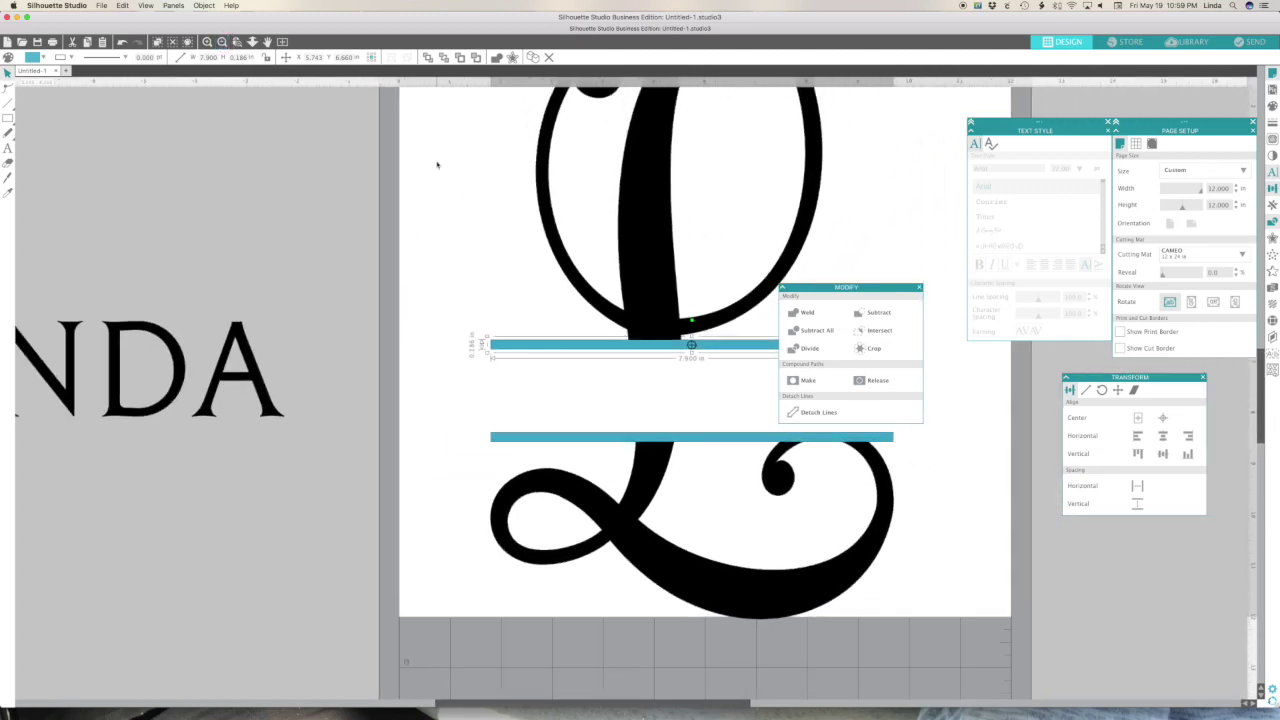
pyautogui.hscroll(6, 437, 163)
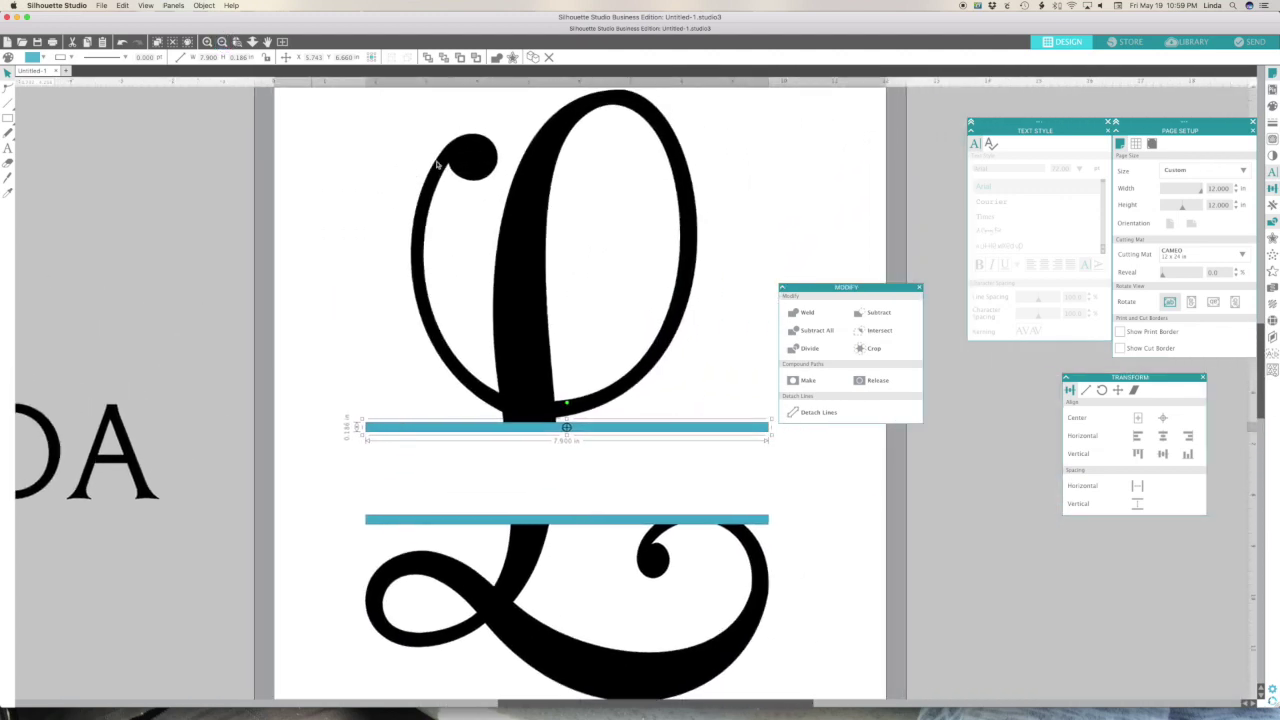
pyautogui.click(300, 271)
pyautogui.click(580, 534)
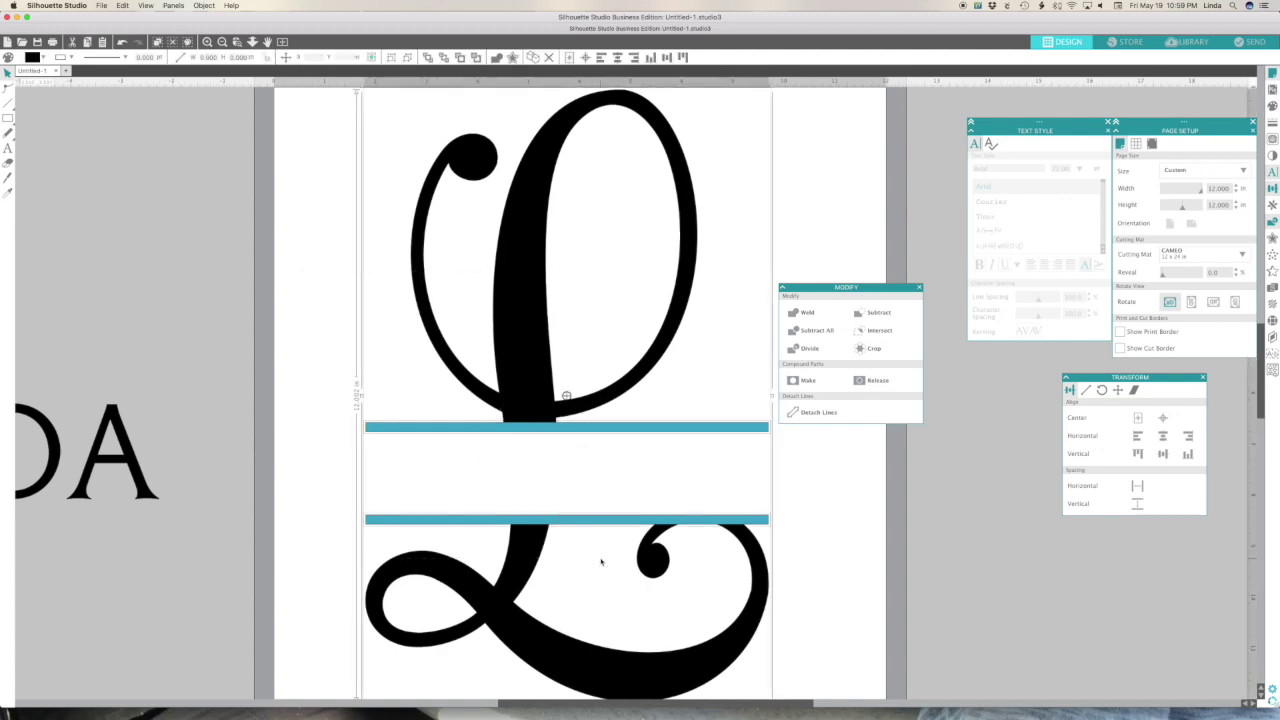
# Step: Try to make a compound path from the letter and bars, and undo it
pyautogui.rightClick(523, 405)
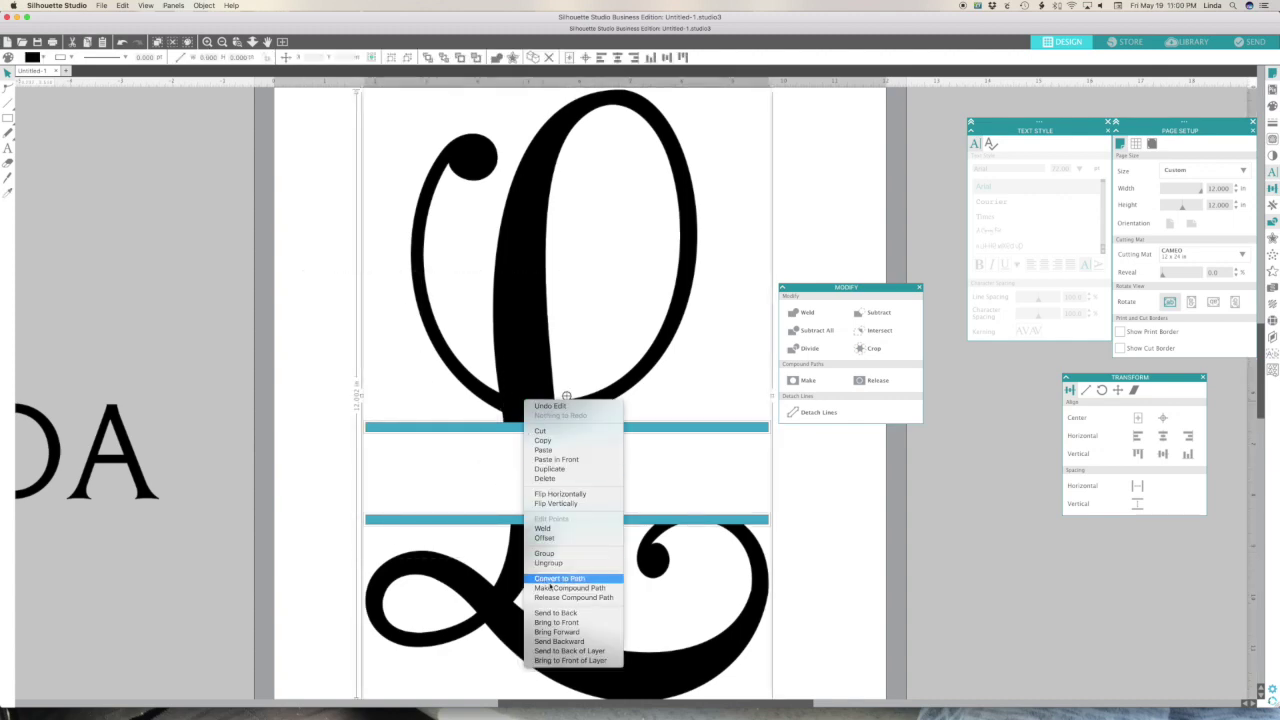
pyautogui.click(616, 590)
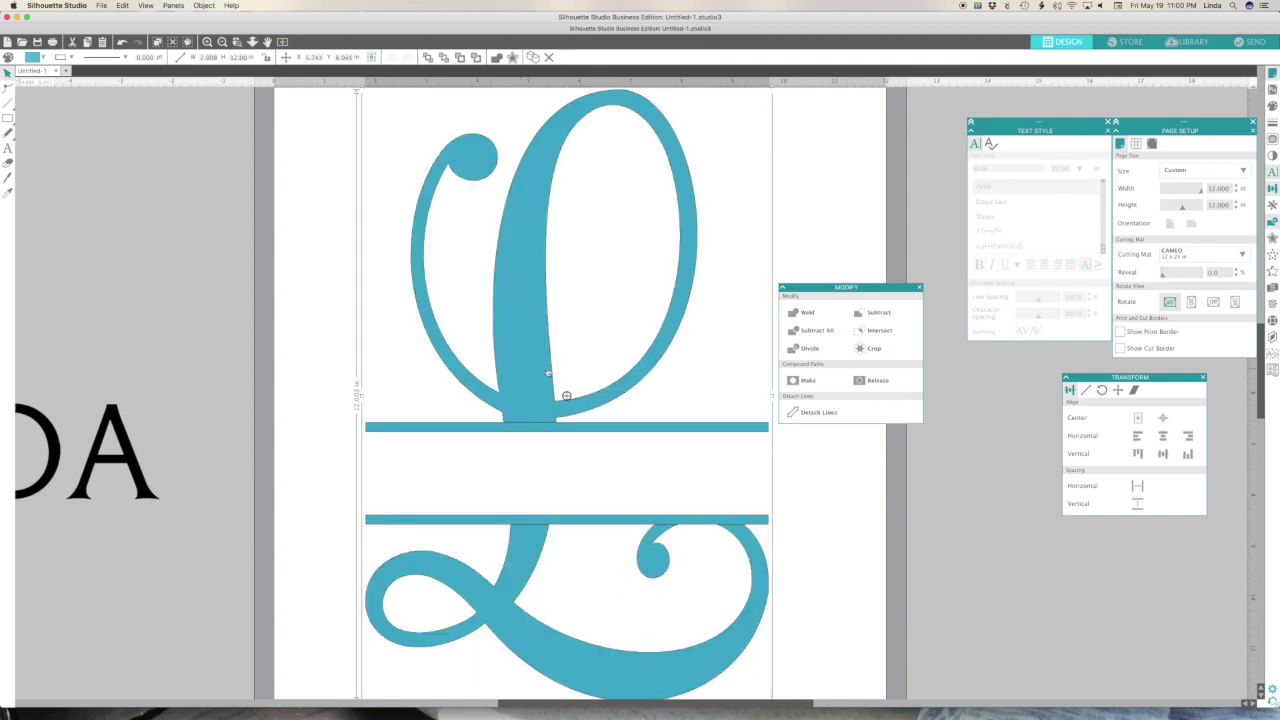
pyautogui.click(121, 41)
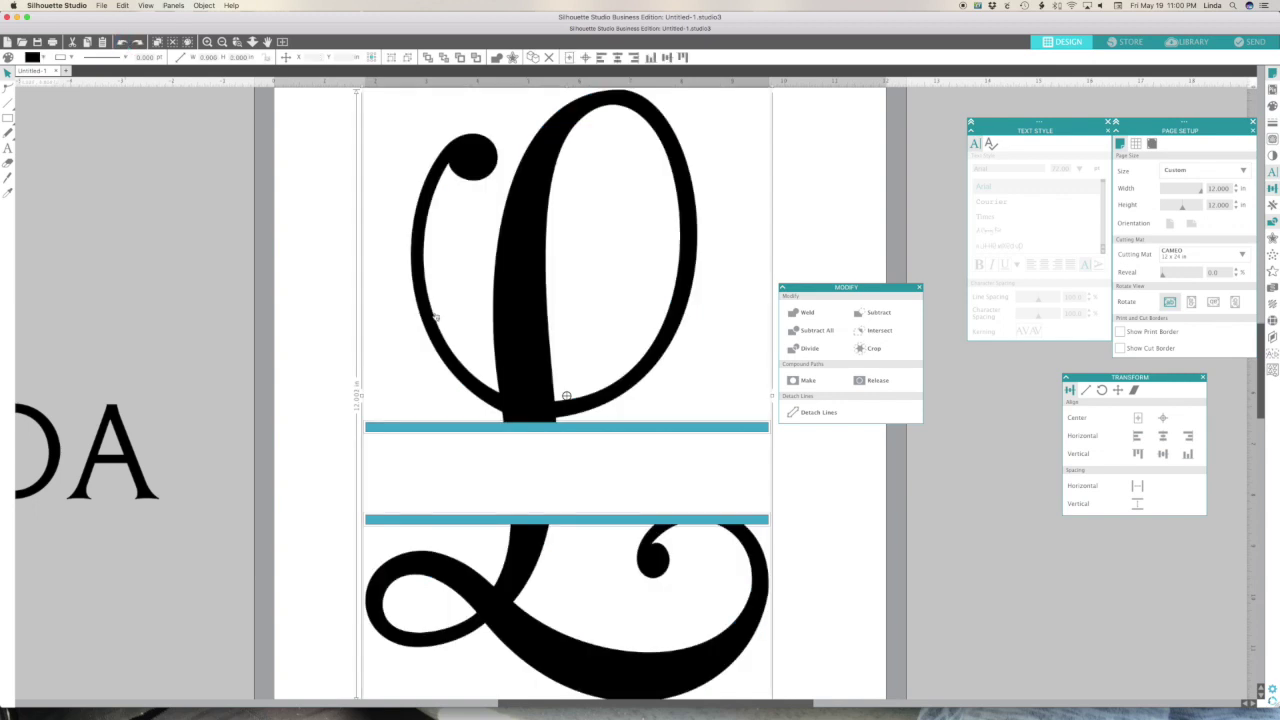
# Step: Weld the split letter to both bars and group the resulting pieces
pyautogui.rightClick(520, 359)
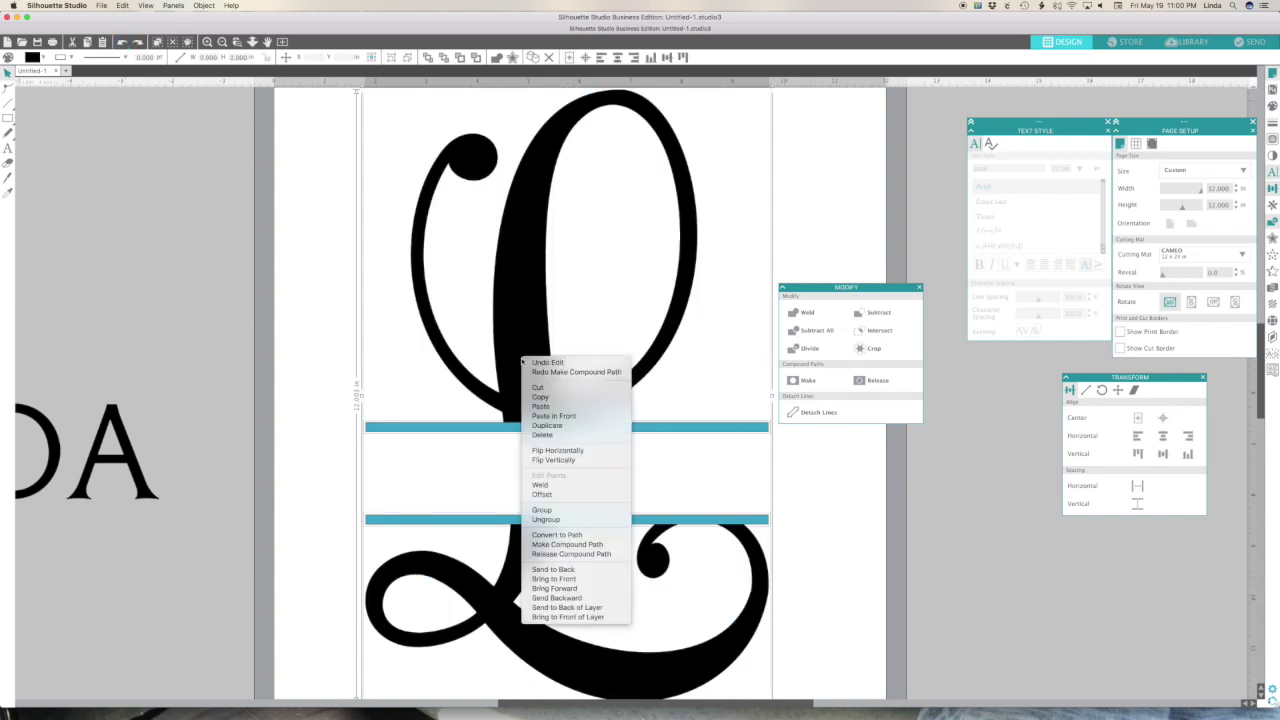
pyautogui.click(565, 489)
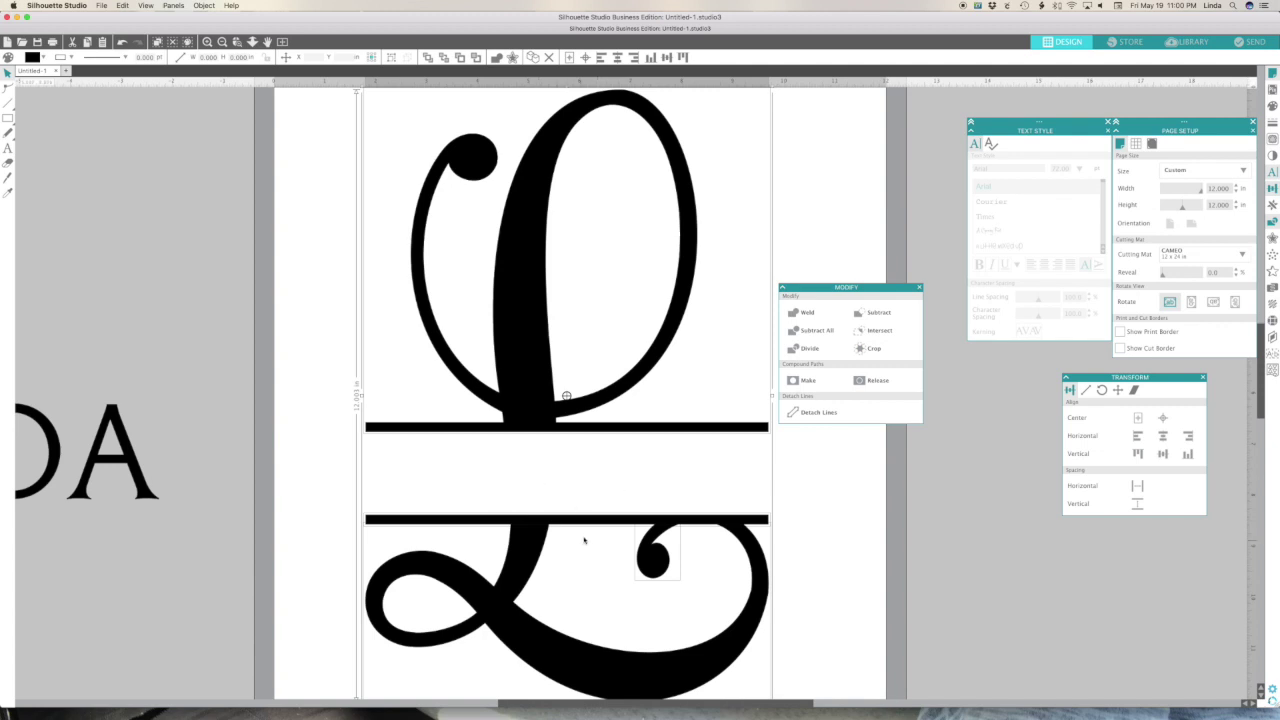
pyautogui.rightClick(528, 410)
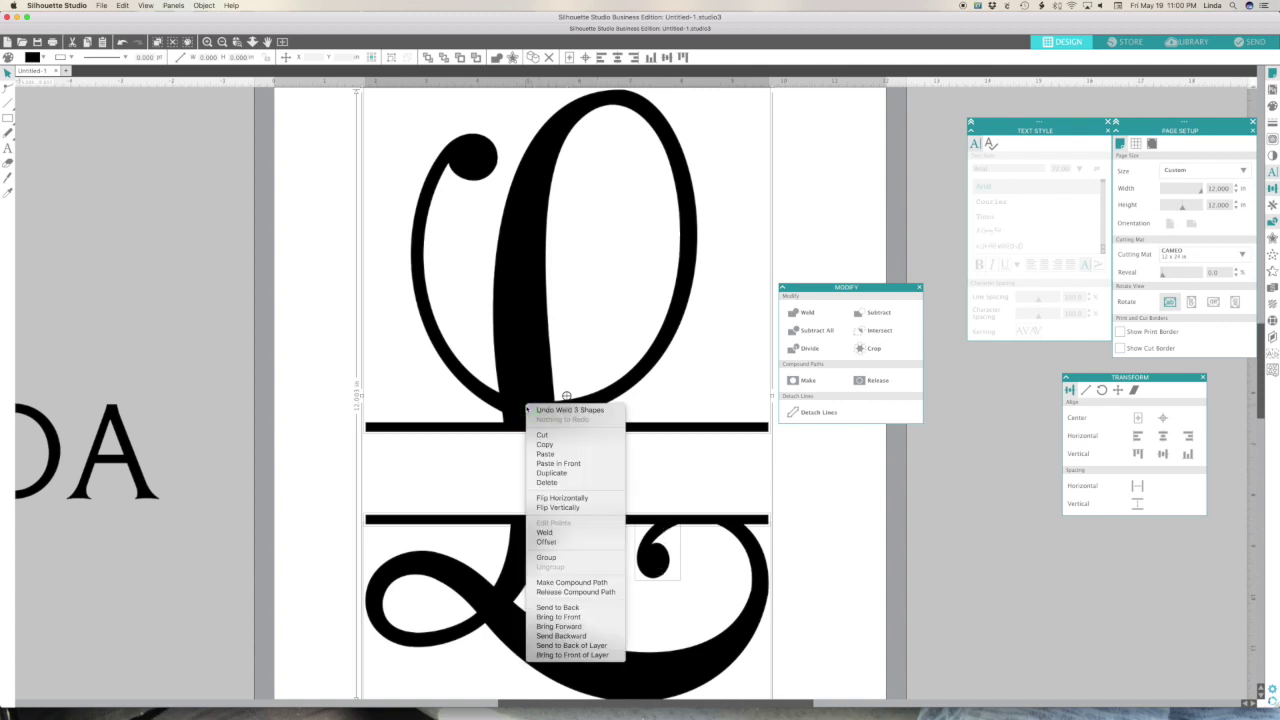
pyautogui.click(550, 558)
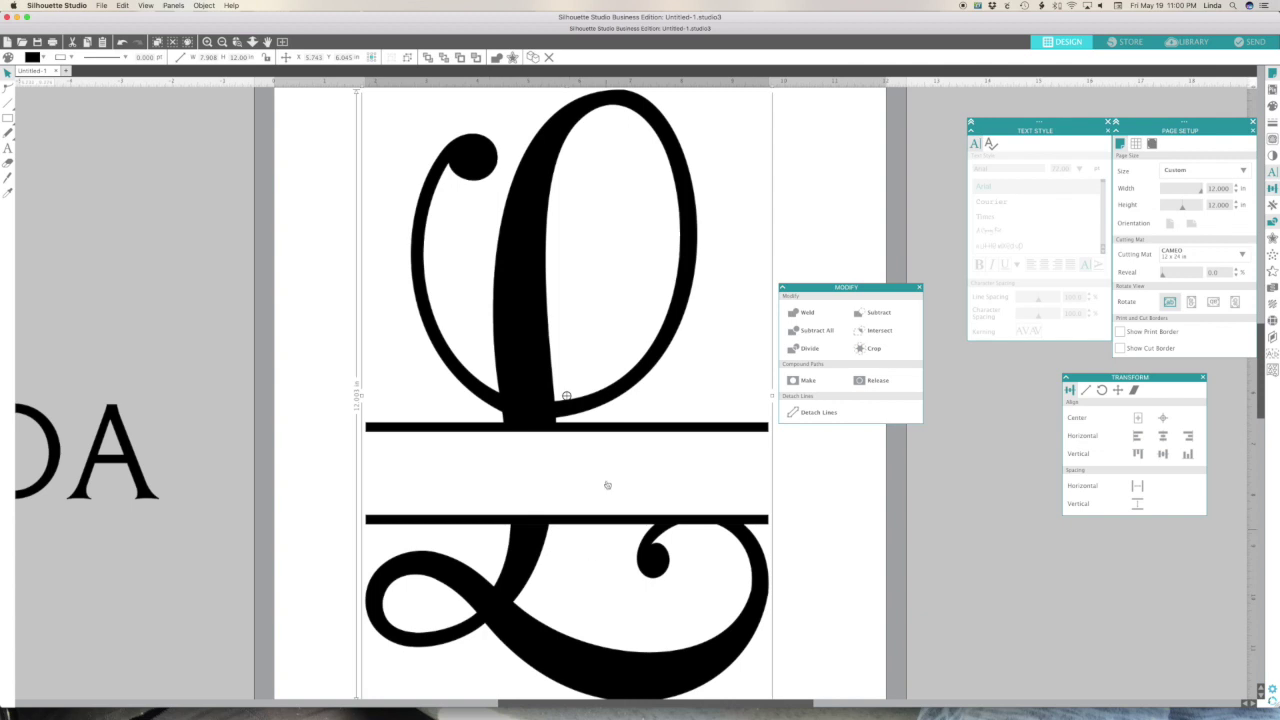
# Step: Move the name from beside the page into the gap between the two bars
pyautogui.moveTo(105, 442); pyautogui.dragTo(733, 462)
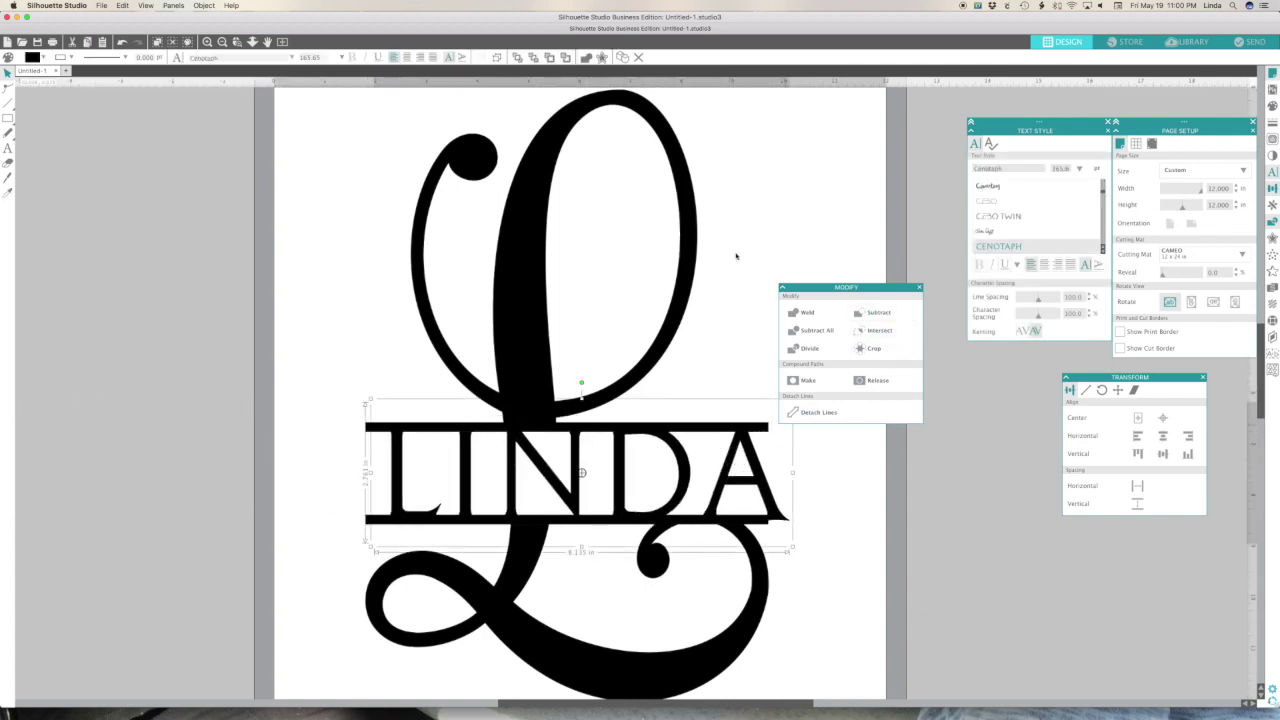
pyautogui.click(222, 41)
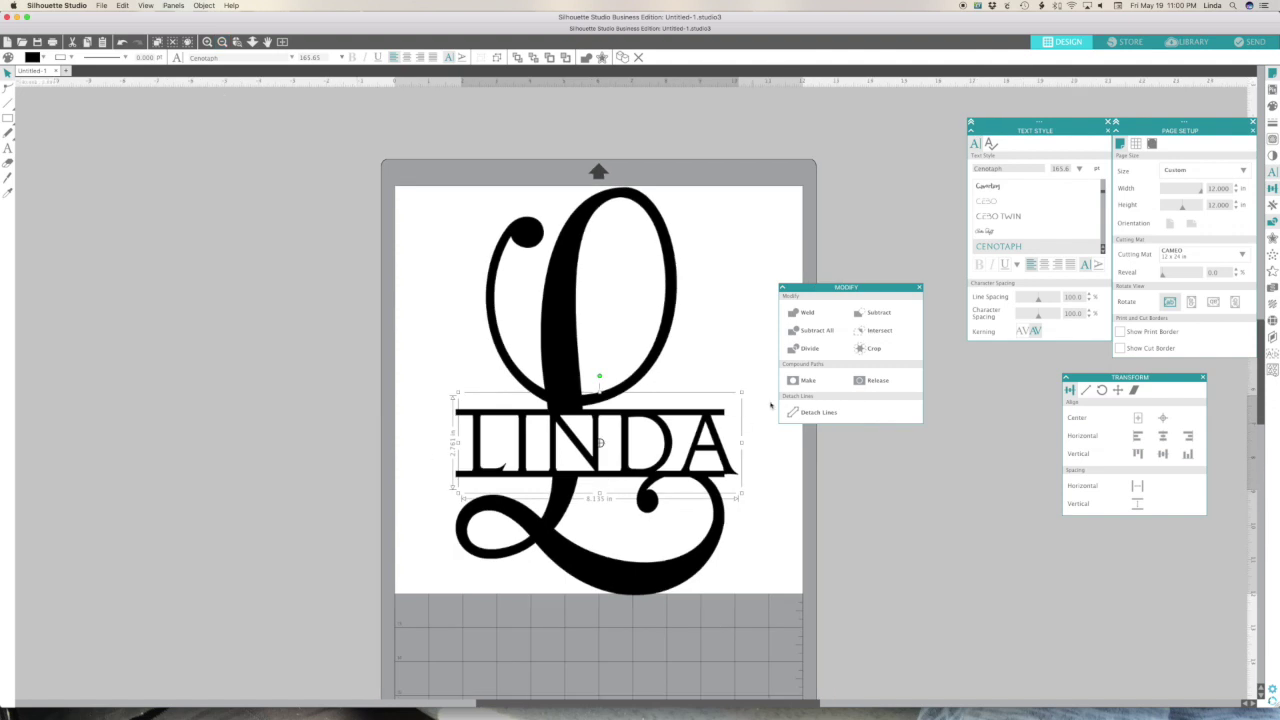
# Step: Scale the name down to about 6.63 in wide and centre it horizontally with the split letter
pyautogui.moveTo(743, 394); pyautogui.dragTo(698, 432)
pyautogui.keyDown('shift'); pyautogui.click(553, 519); pyautogui.keyUp('shift')
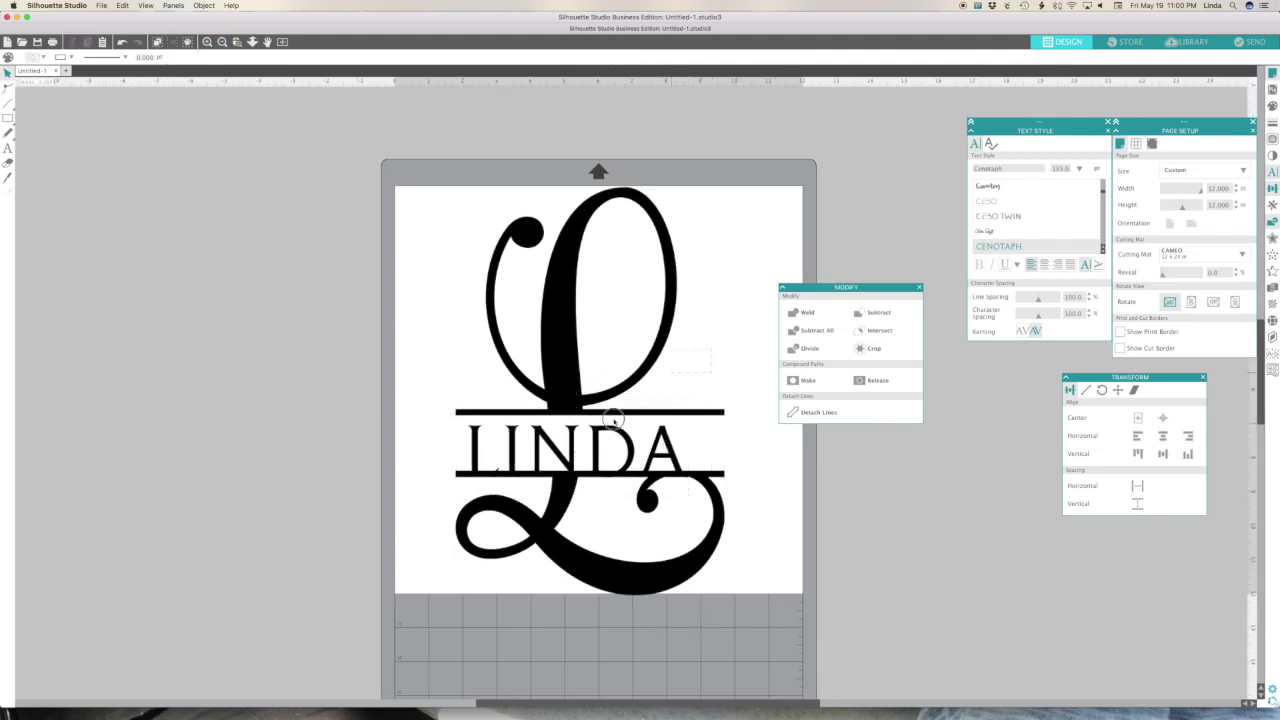
pyautogui.click(1162, 435)
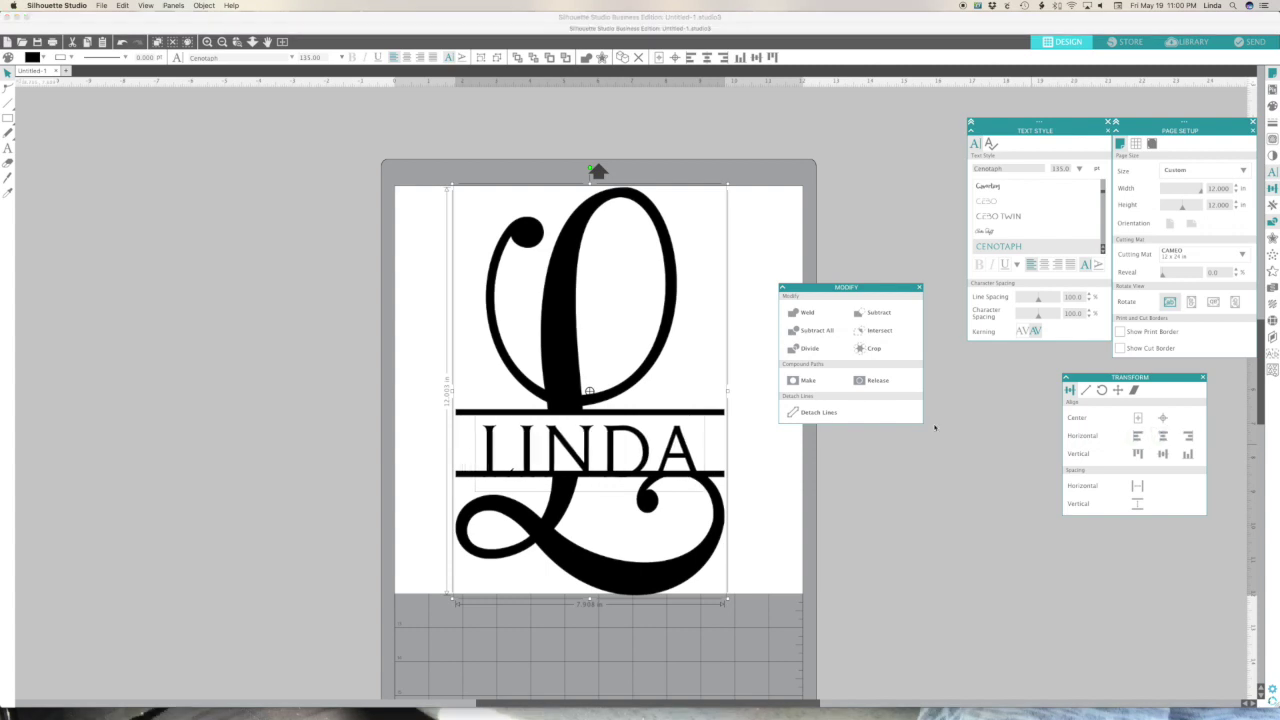
pyautogui.click(767, 456)
# Step: Nudge the name upward until it sits evenly between the two bars, and deselect it
pyautogui.click(650, 457)
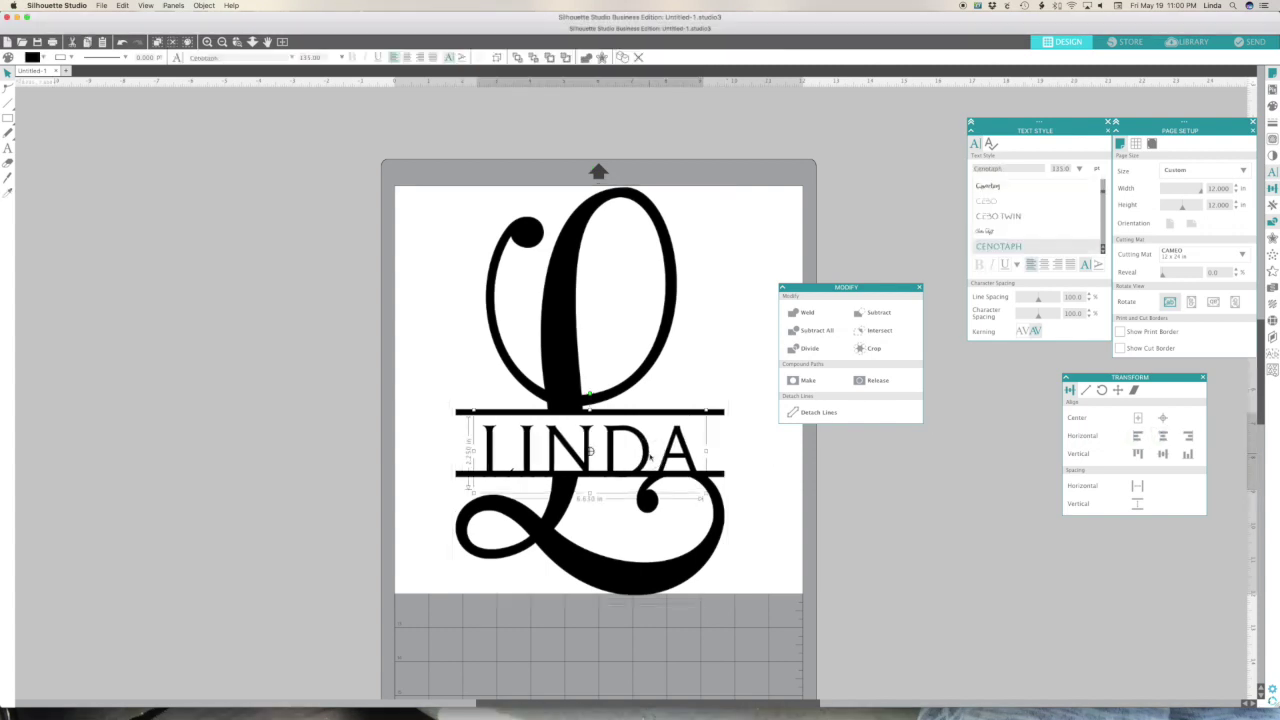
pyautogui.press('Up')
pyautogui.press('Up')
pyautogui.press('Up')
pyautogui.press('Up')
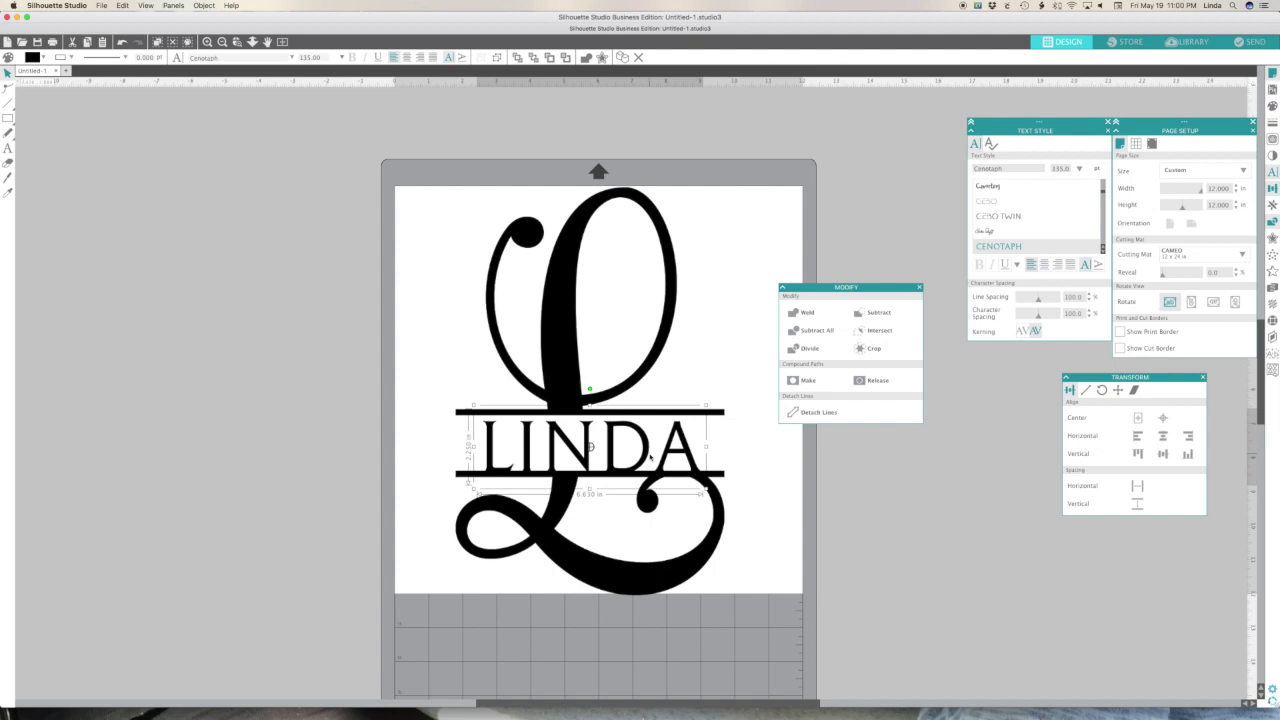
pyautogui.press('Up')
pyautogui.press('Up')
pyautogui.press('Up')
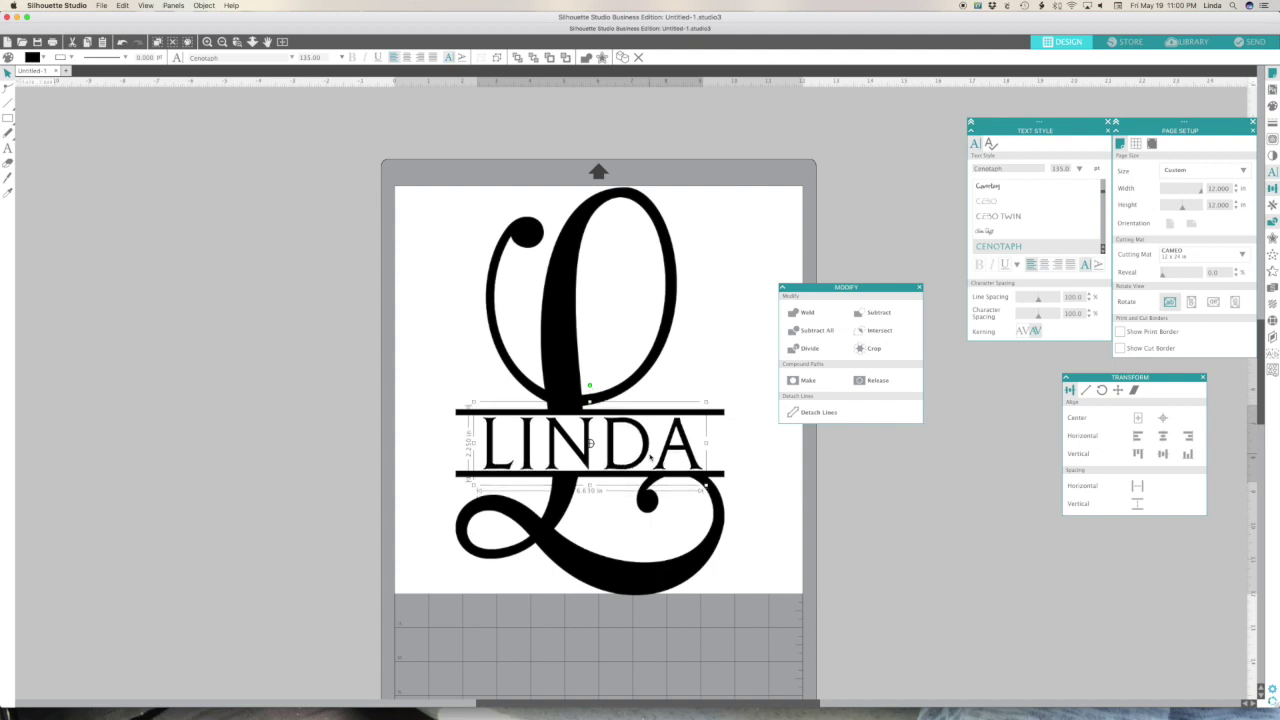
pyautogui.click(360, 396)
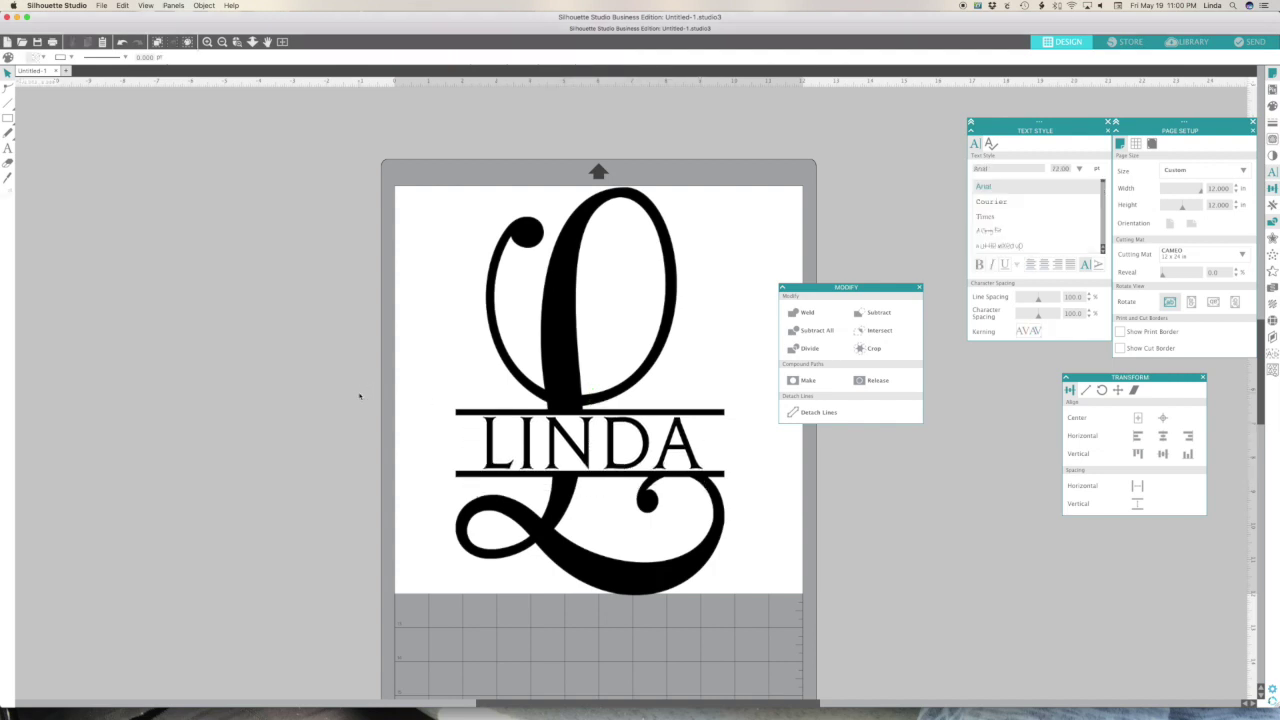